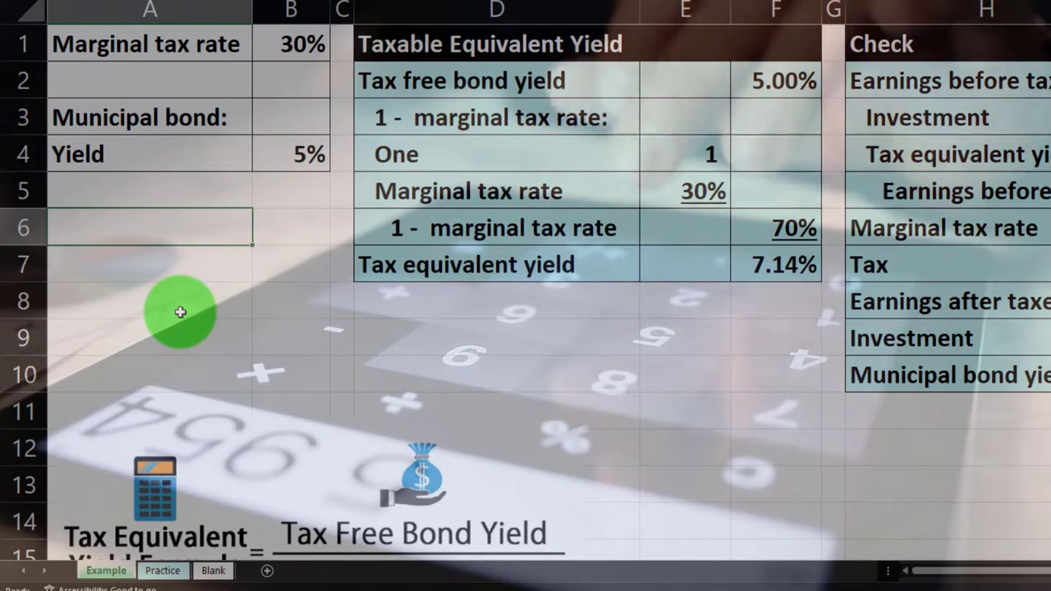
Look over the empty Practice worksheet and switch to the Blank worksheet.
click(164, 571)
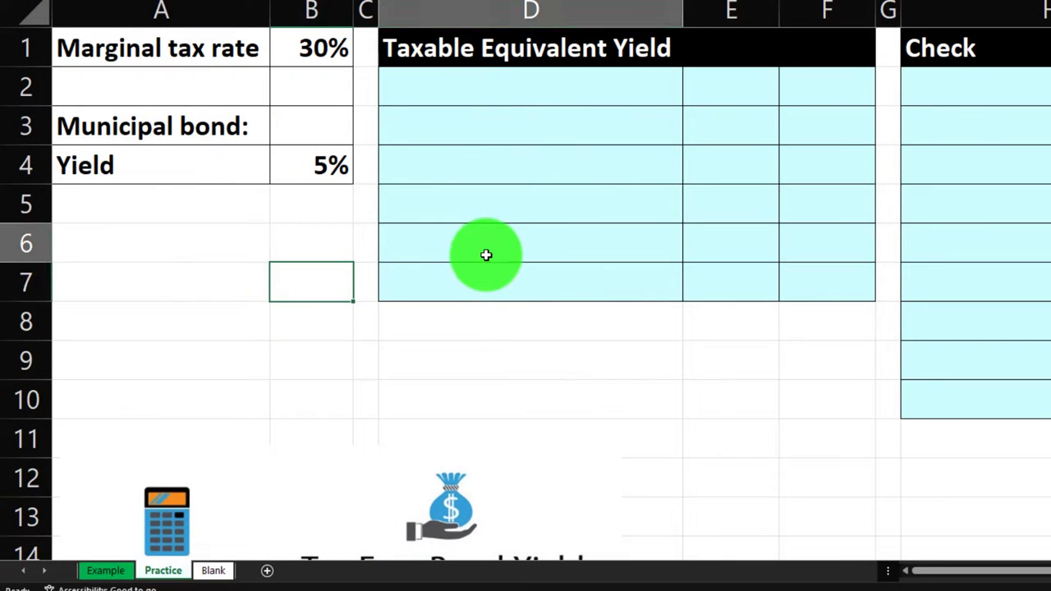
click(486, 255)
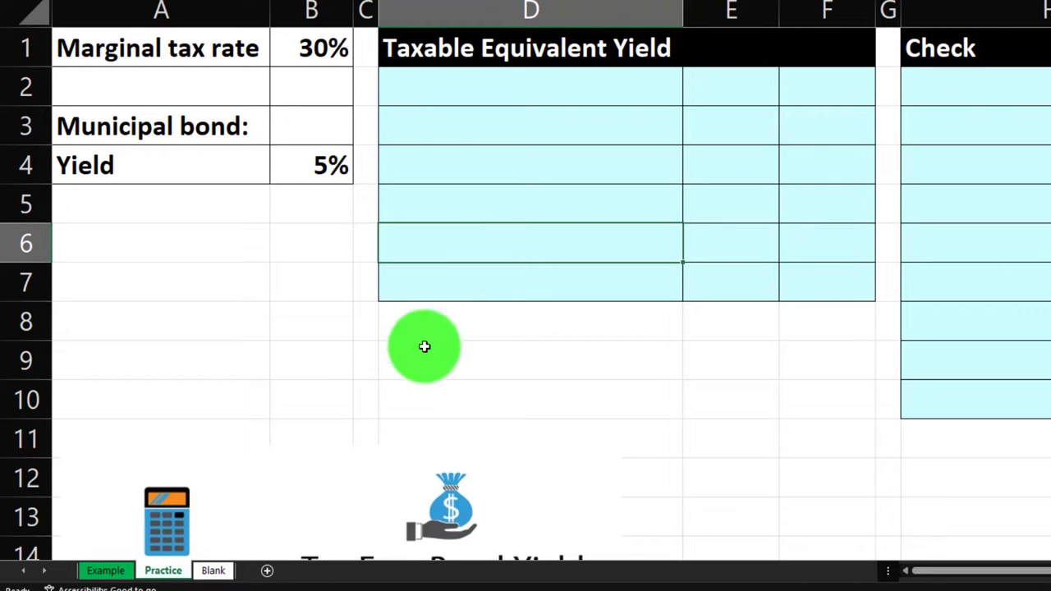
click(226, 572)
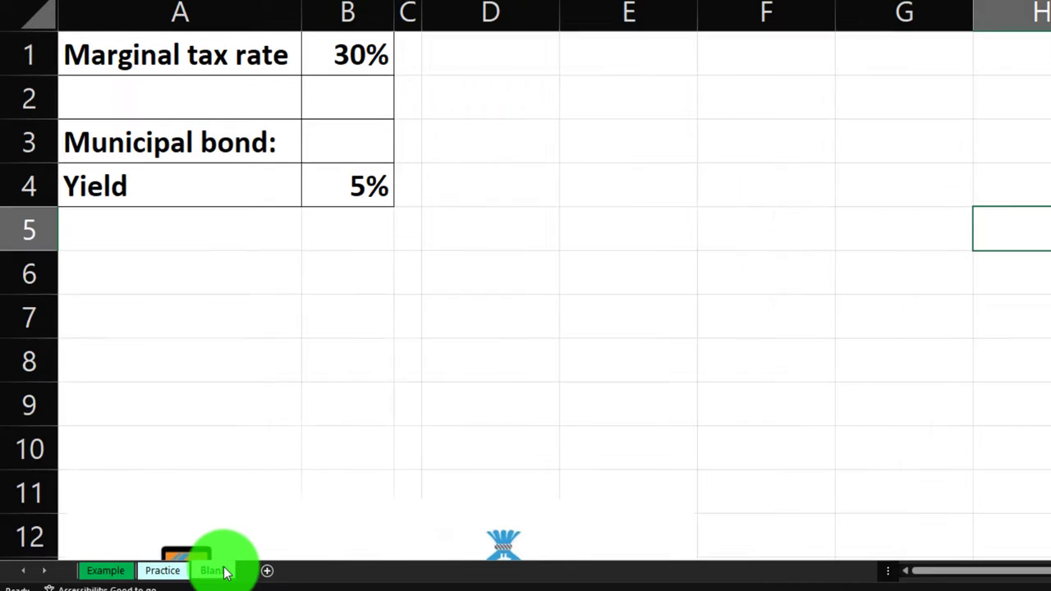
click(661, 264)
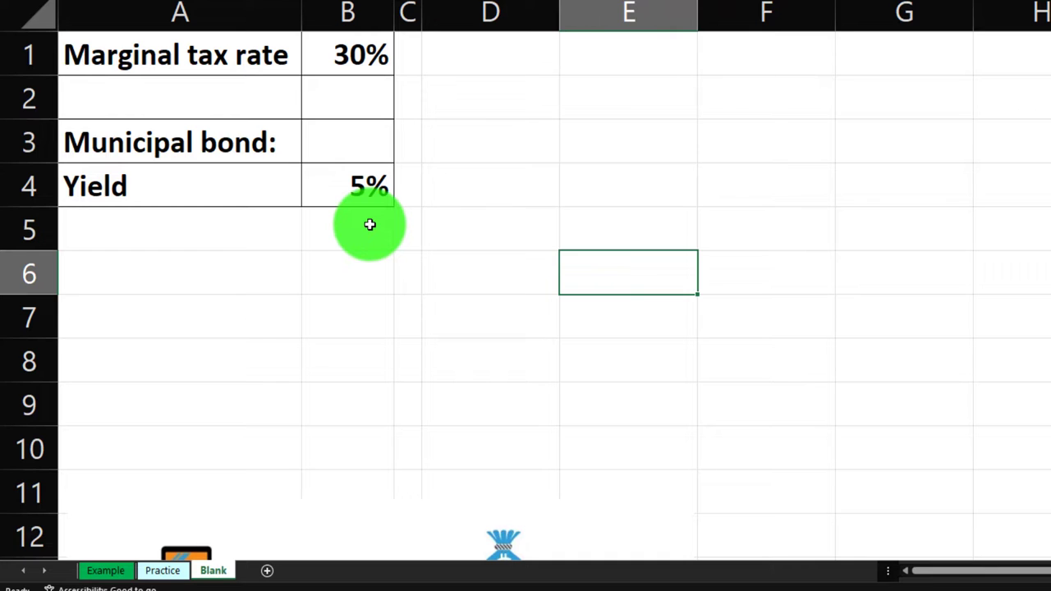
click(50, 20)
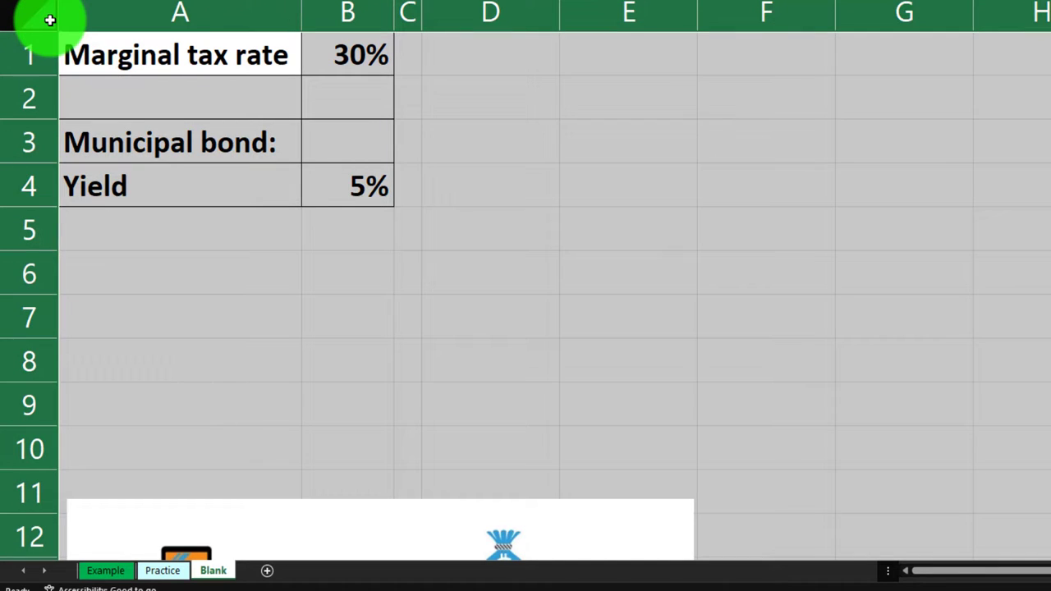
right_click(599, 136)
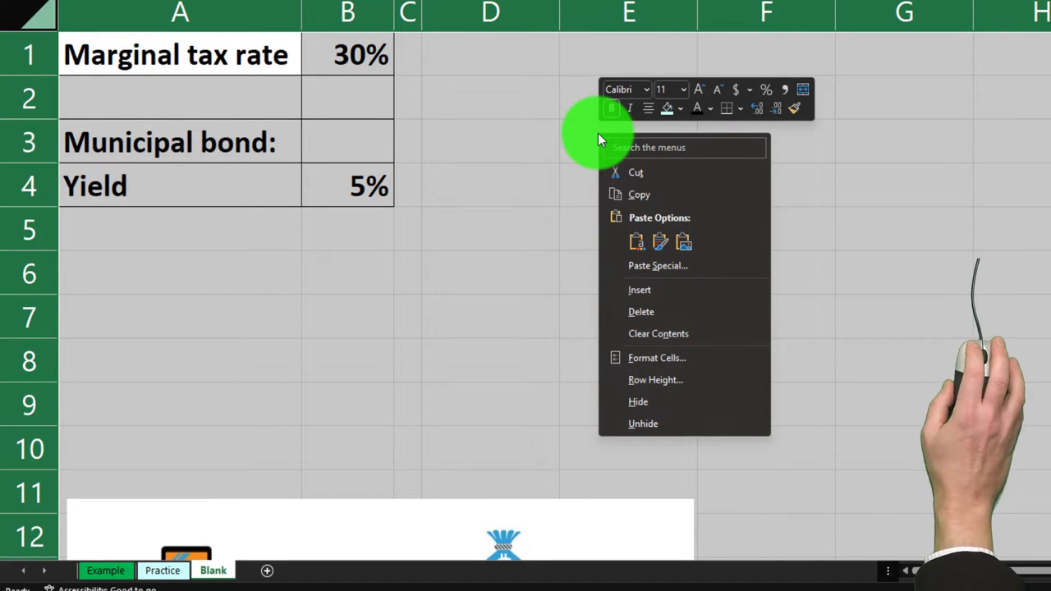
click(679, 358)
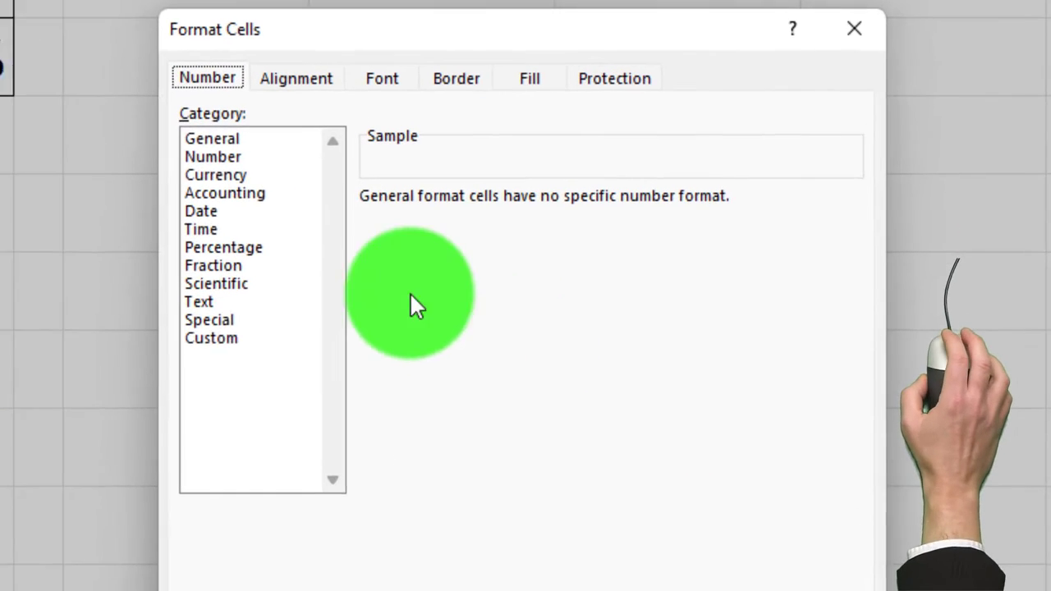
click(219, 176)
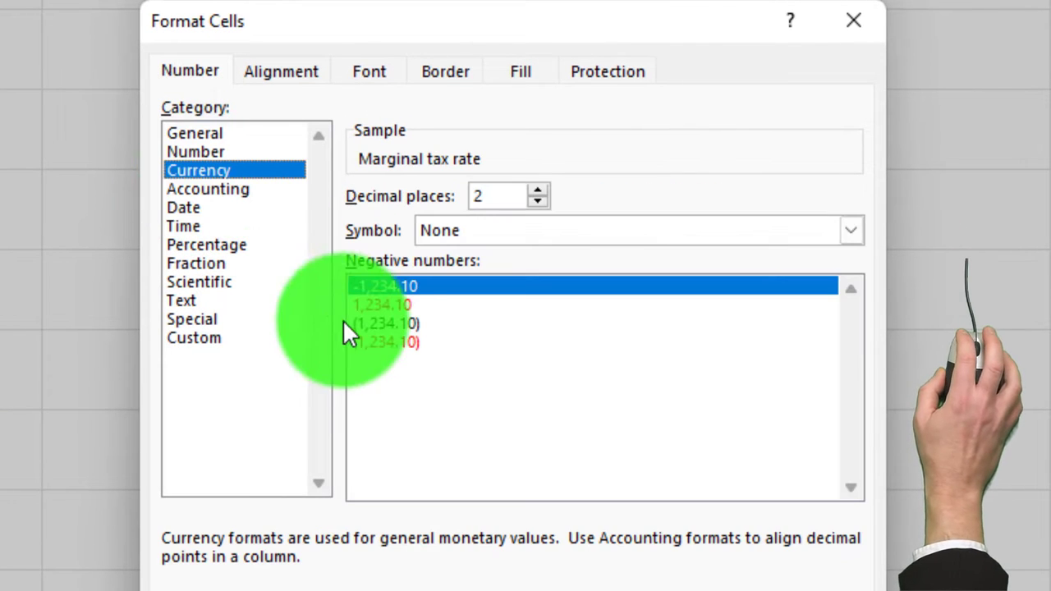
click(384, 339)
click(747, 231)
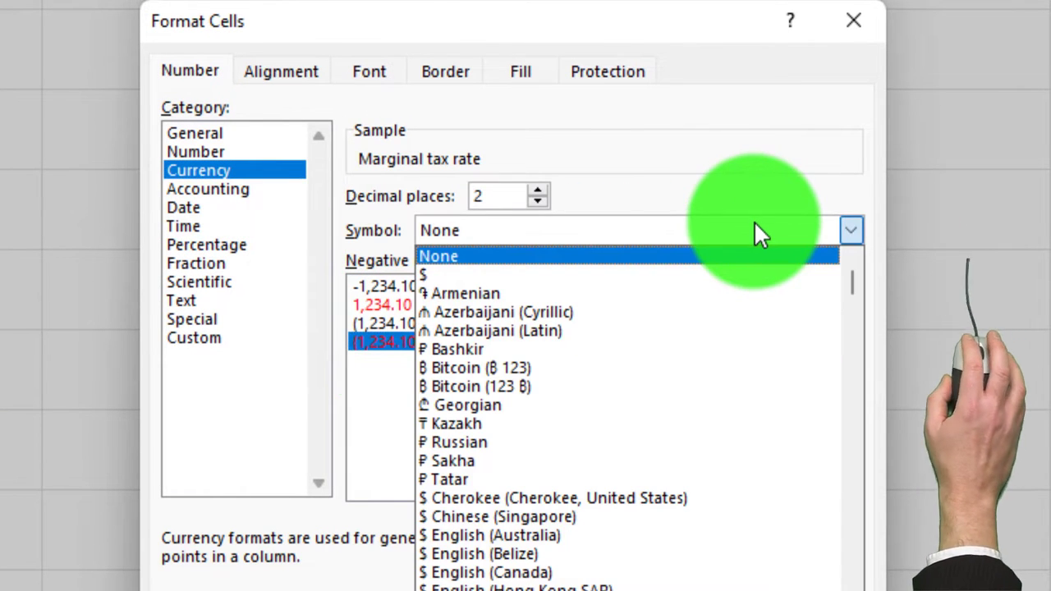
click(671, 258)
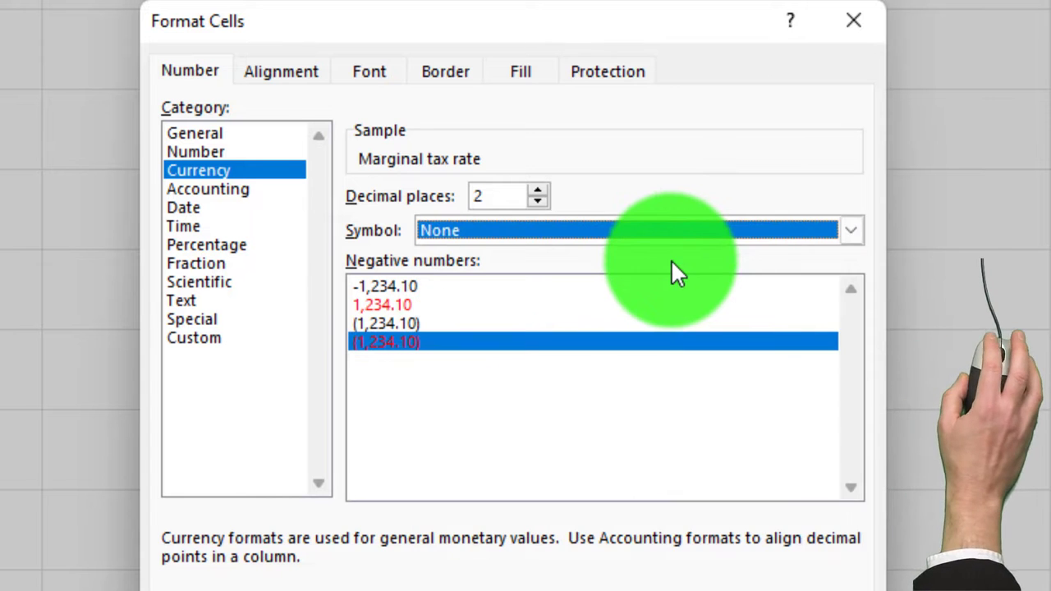
click(537, 202)
click(537, 202)
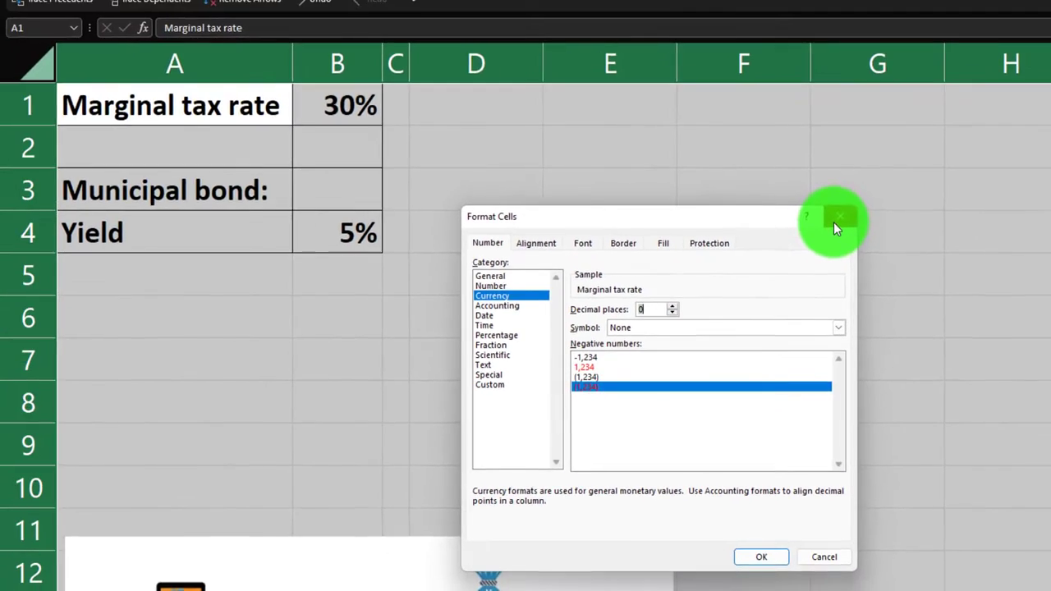
click(833, 222)
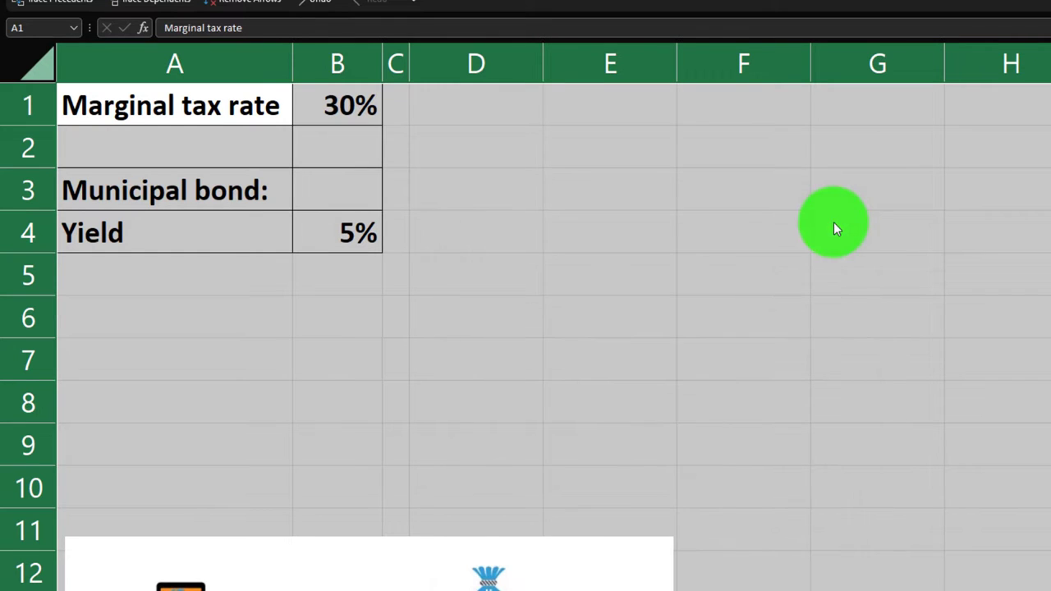
Review the marginal tax rate and municipal bond yield inputs and the tax equivalent yield formula picture below them.
key(Right)
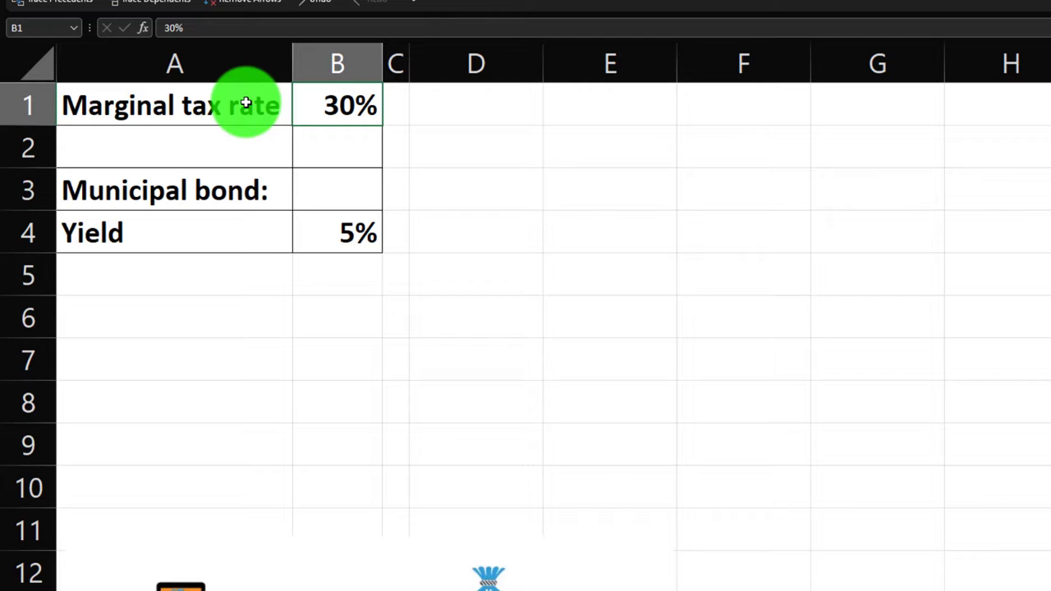
click(299, 218)
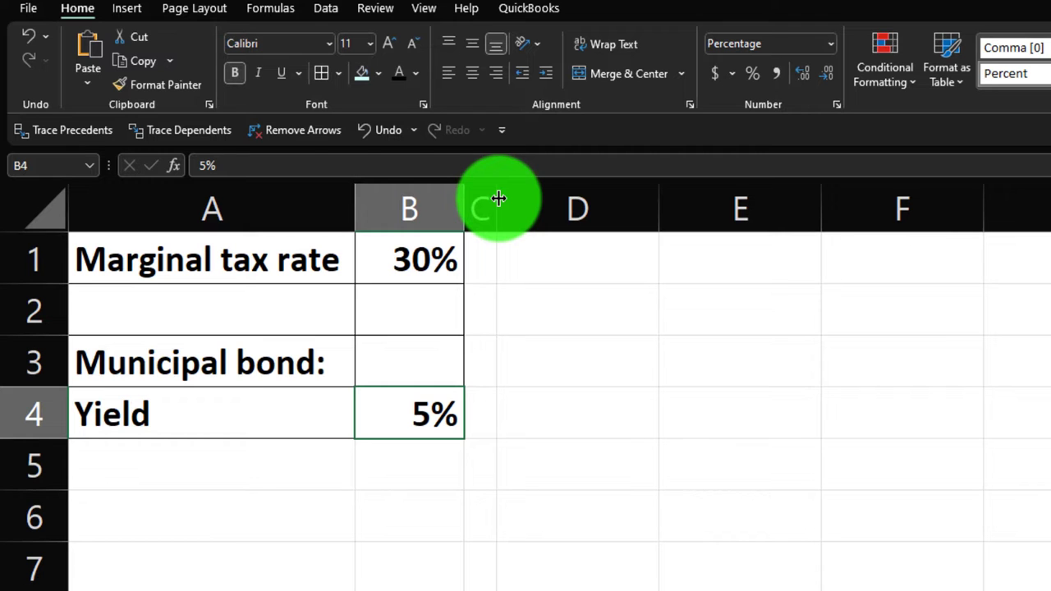
click(575, 255)
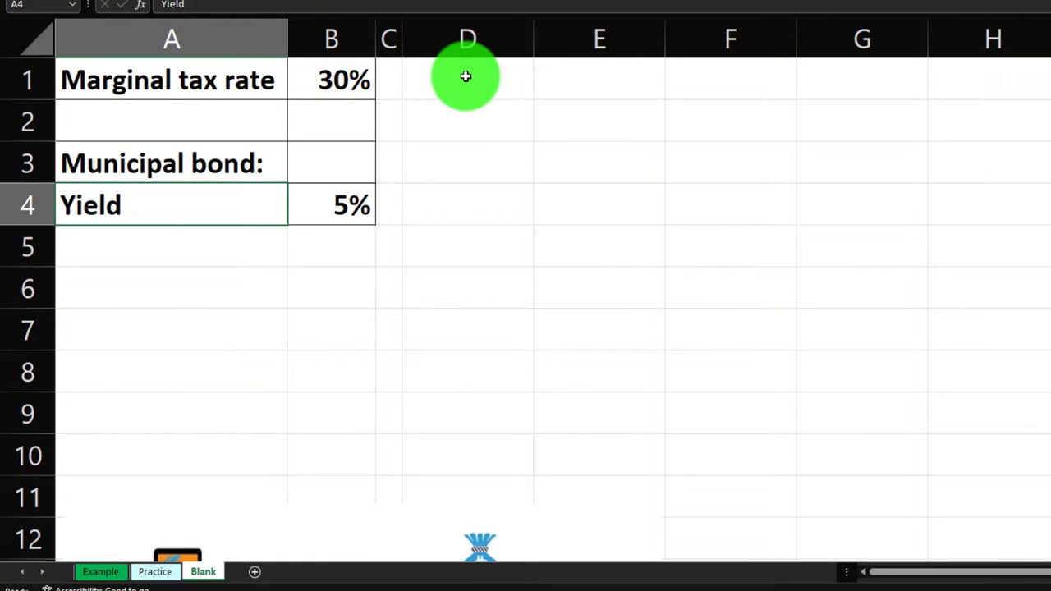
key(Right)
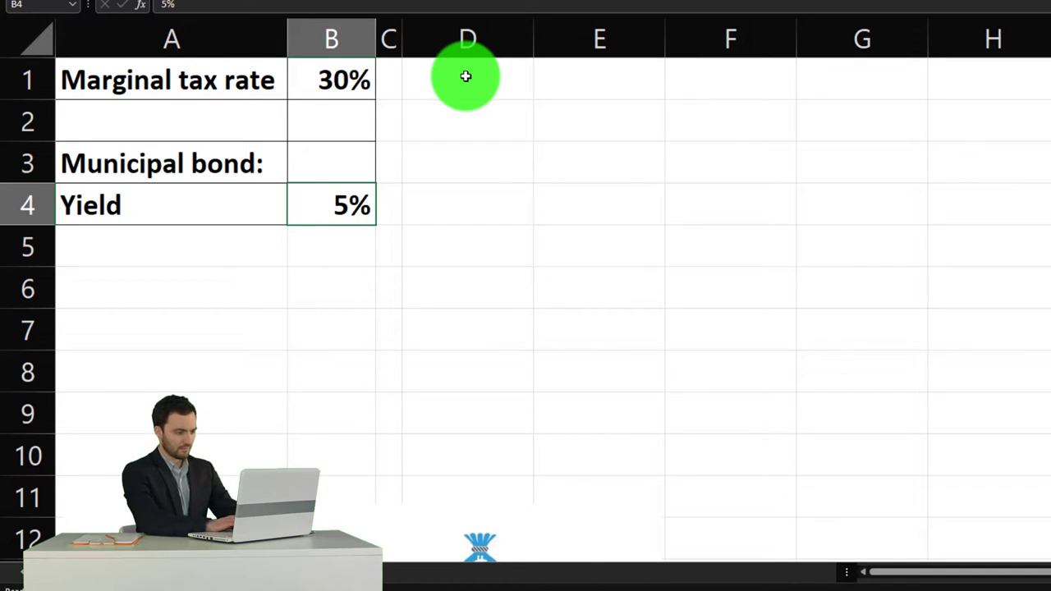
scroll(525, 257, down, 2)
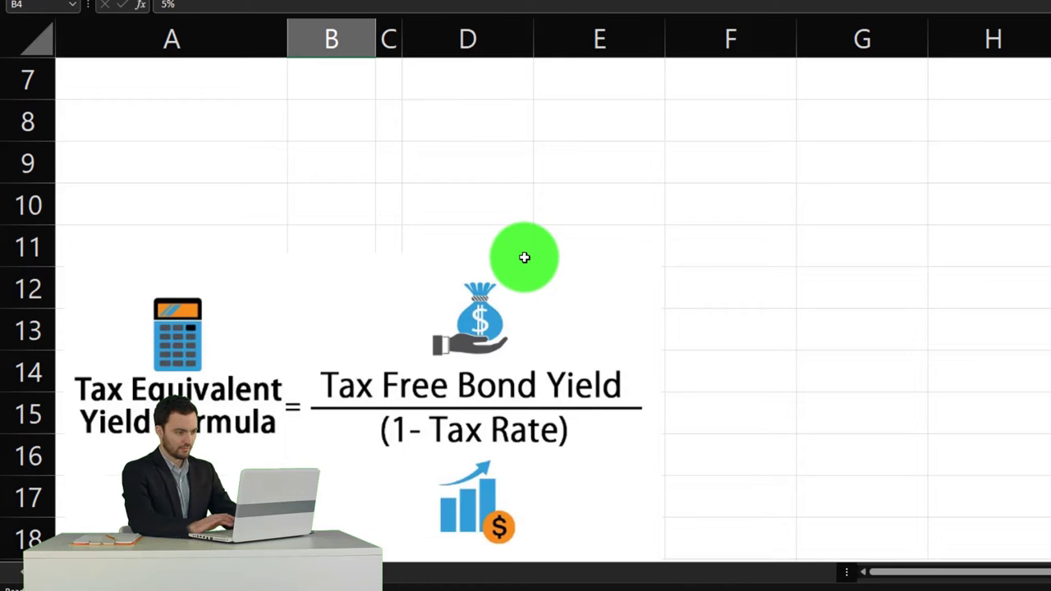
scroll(526, 258, down, 1)
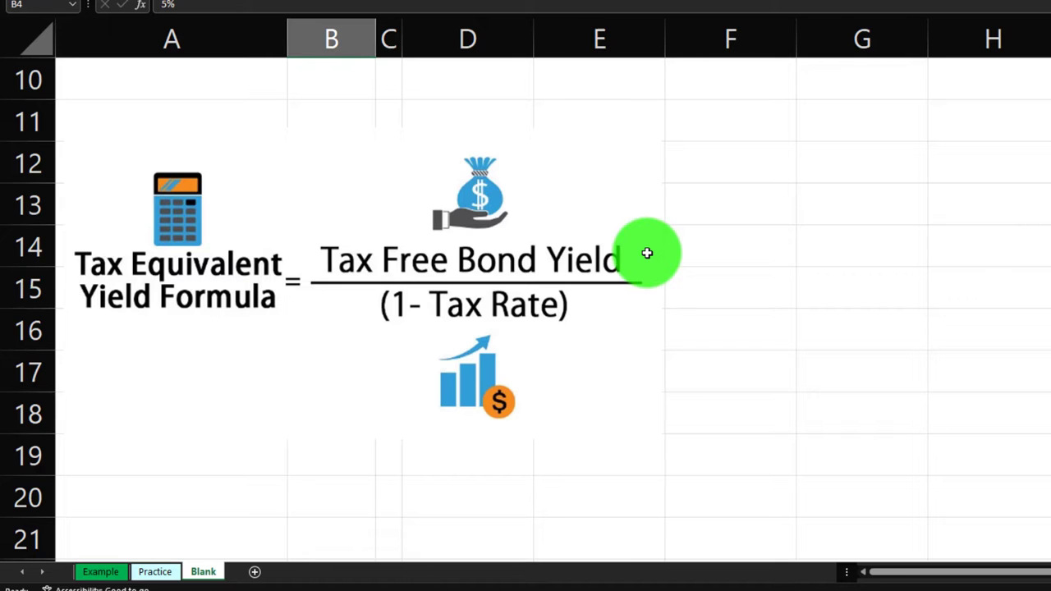
scroll(647, 253, up, 3)
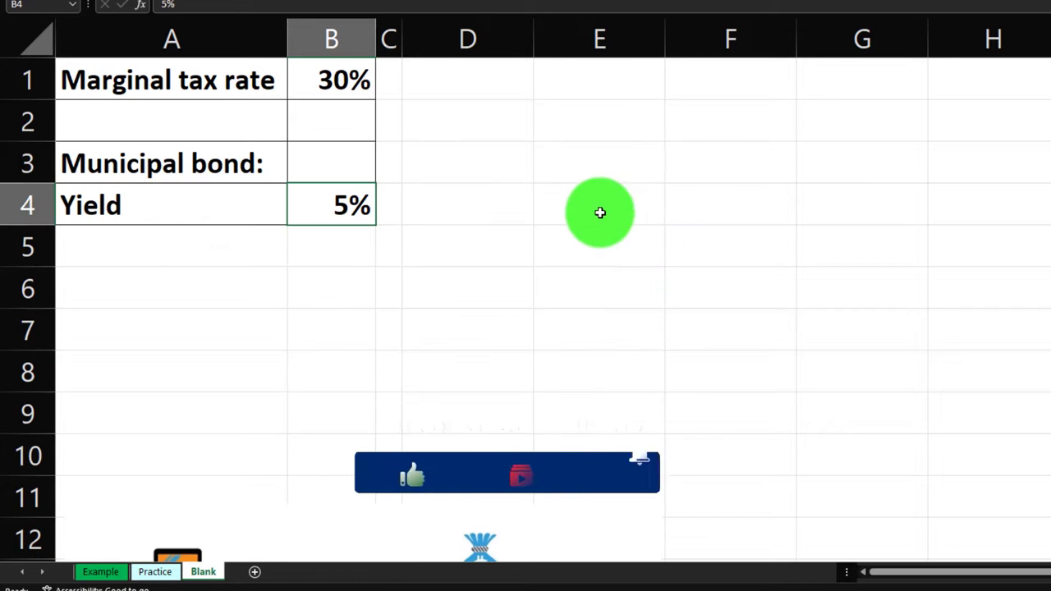
Enter the heading "Taxable Equivalent Yield" in cell D1.
click(478, 85)
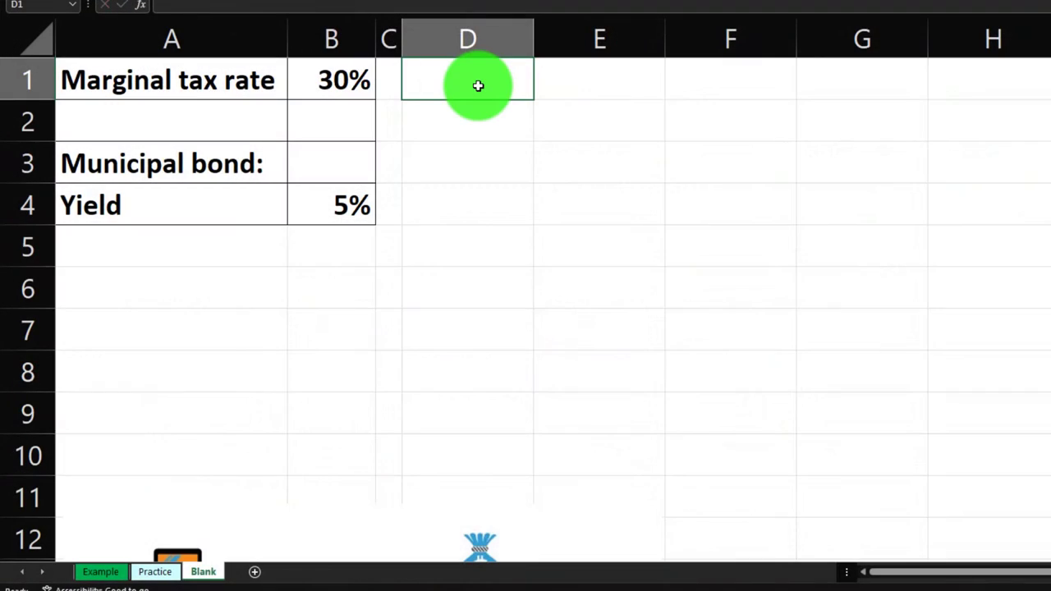
text(T)
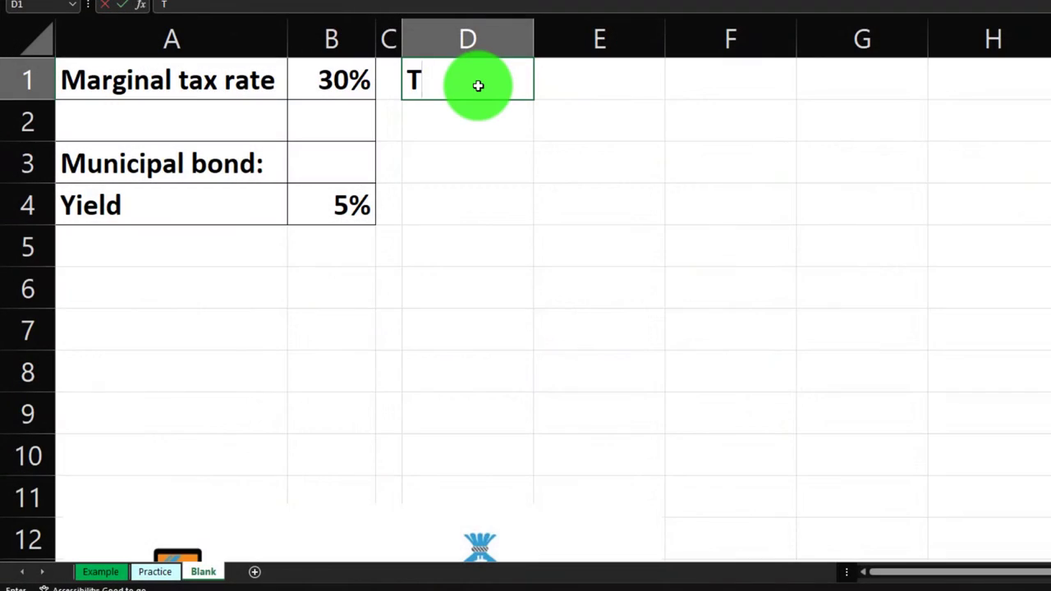
text(axable Eq)
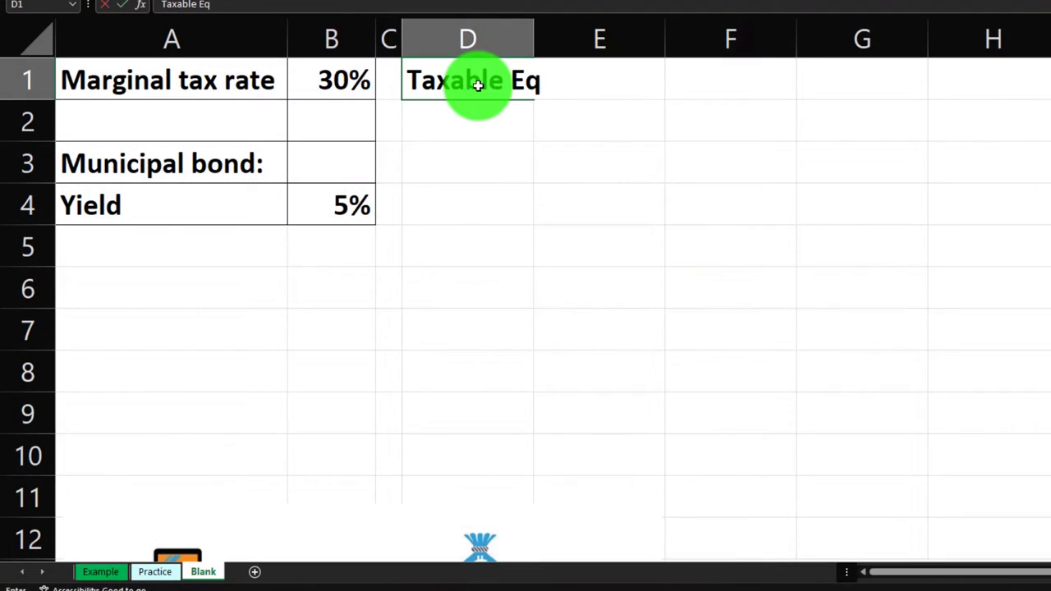
text(uivalent)
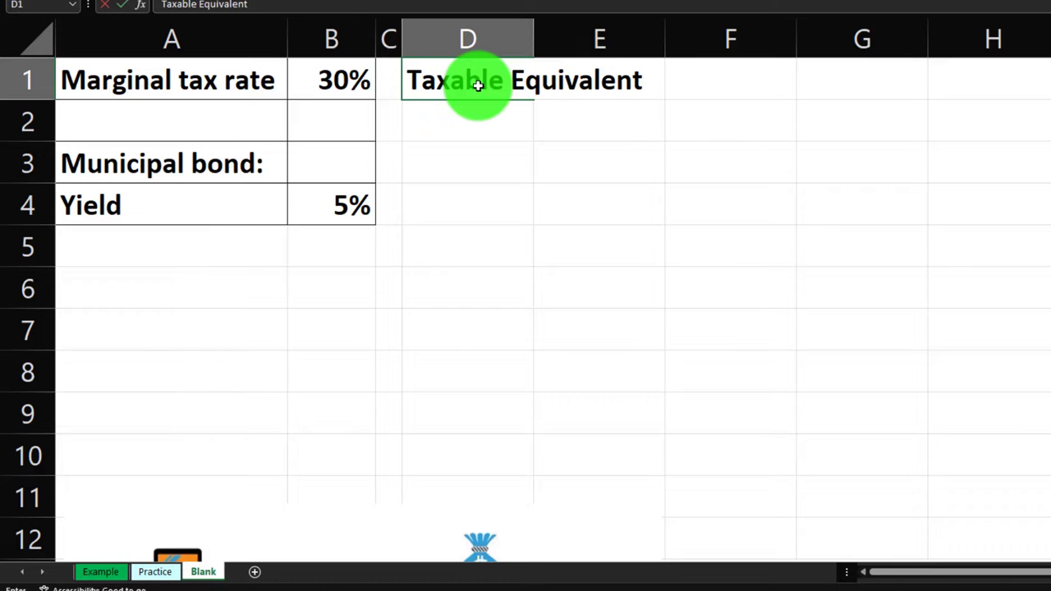
text( Yield)
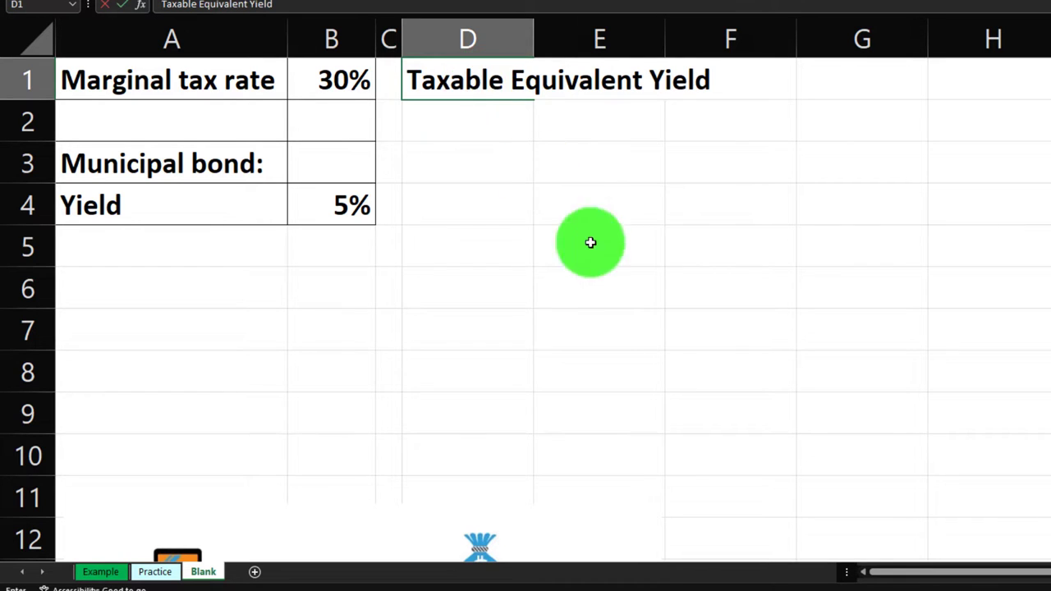
scroll(591, 241, down, 2)
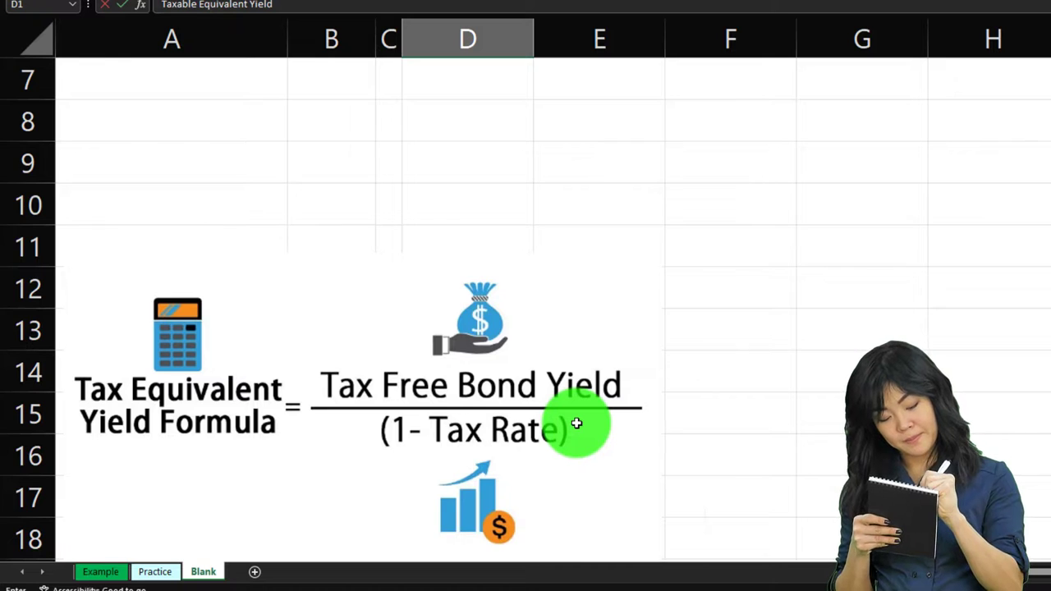
key(Return)
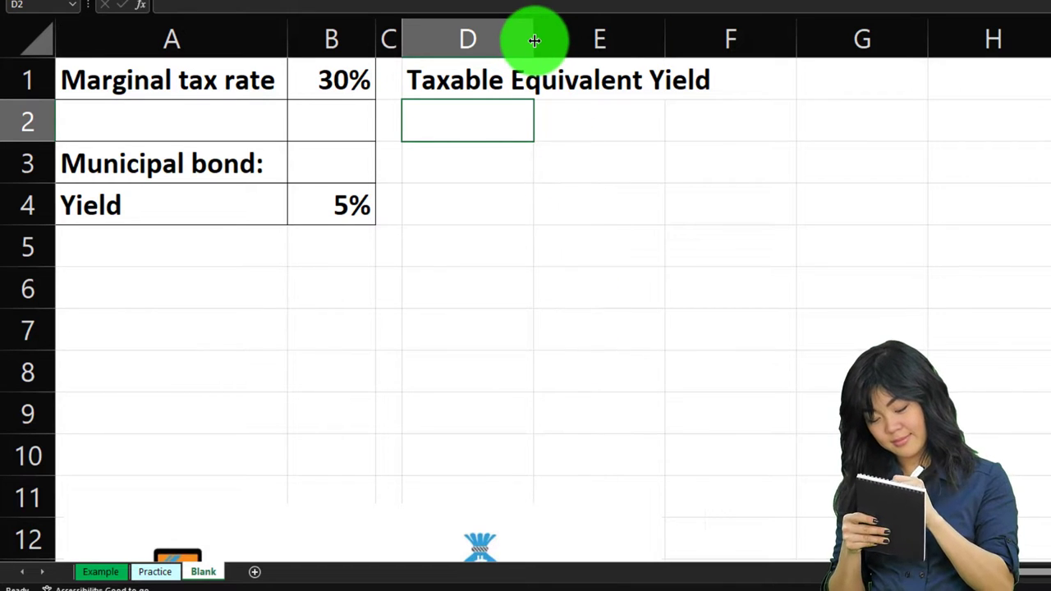
Widen column D to fit its heading and format D1:F1 with black fill and white text.
drag(534, 40, 861, 72)
click(620, 76)
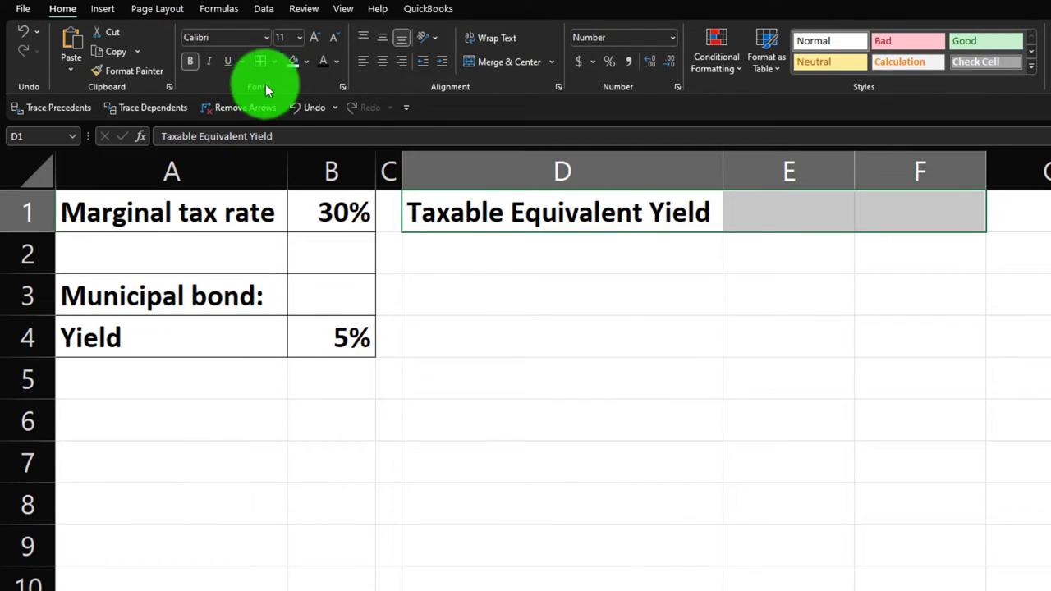
click(308, 63)
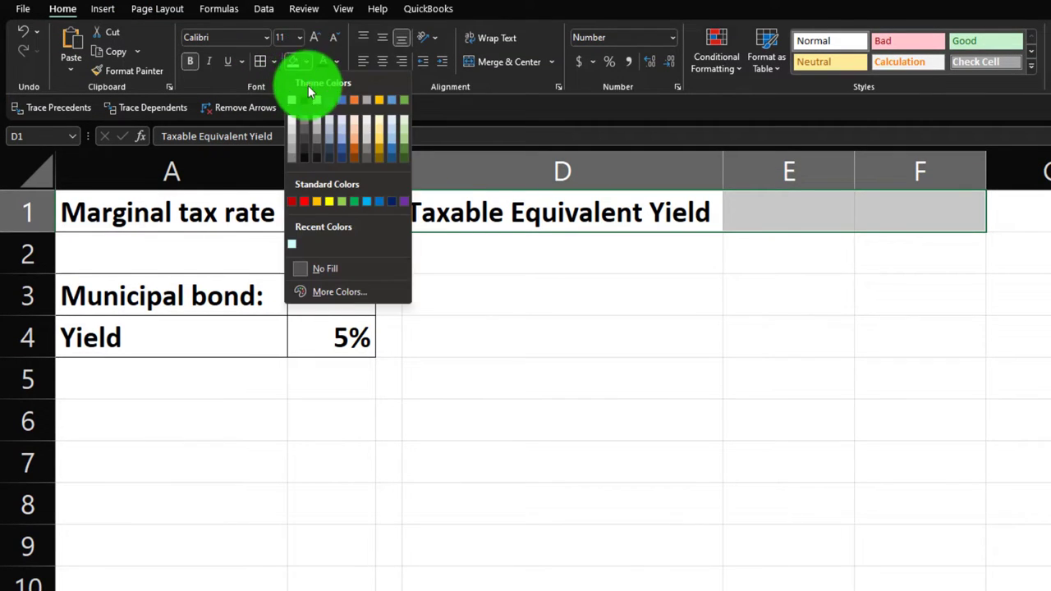
click(306, 96)
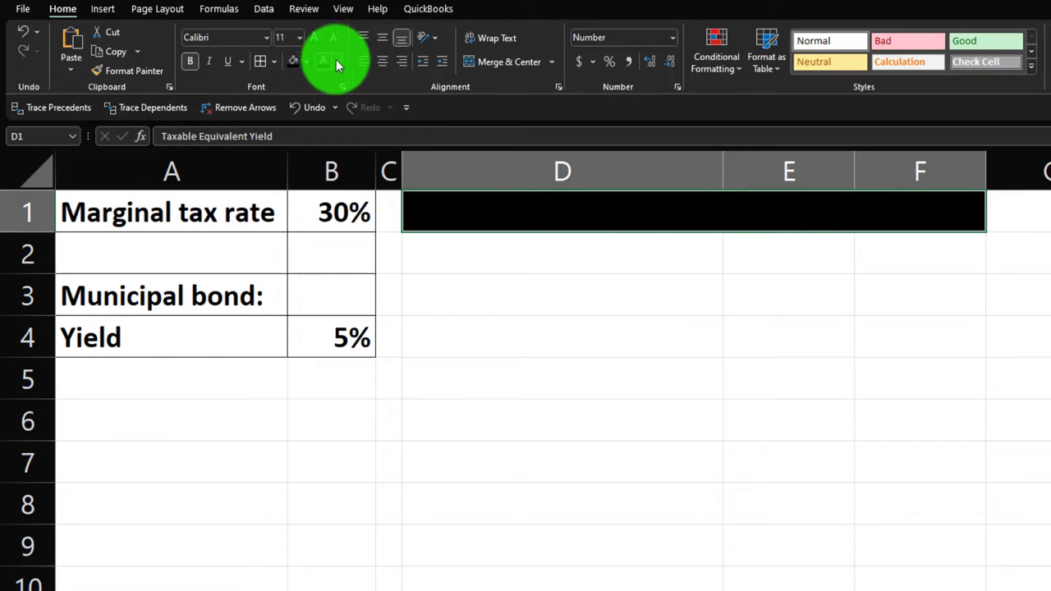
click(336, 62)
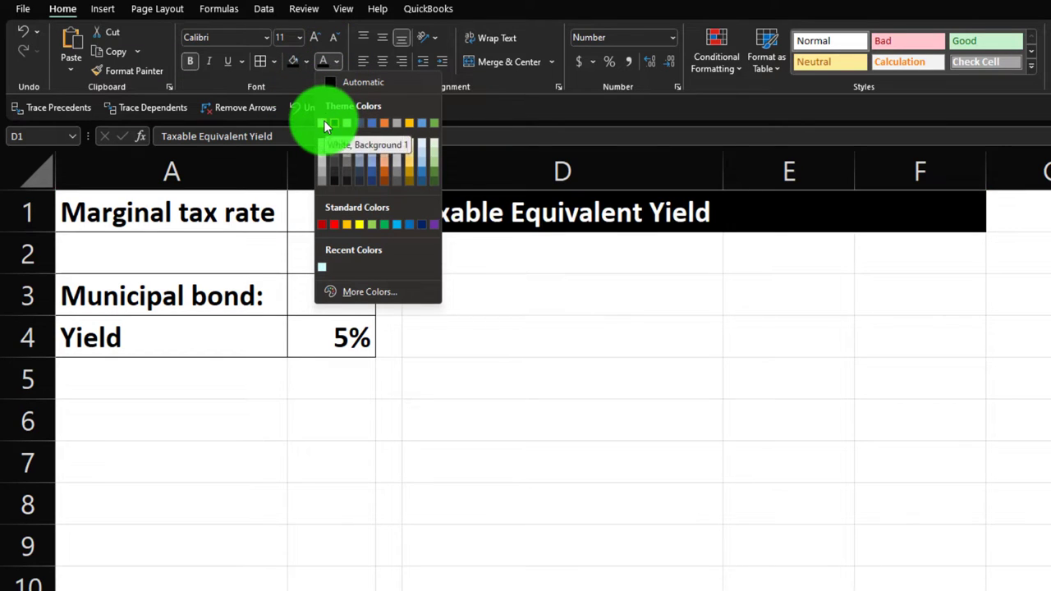
click(324, 121)
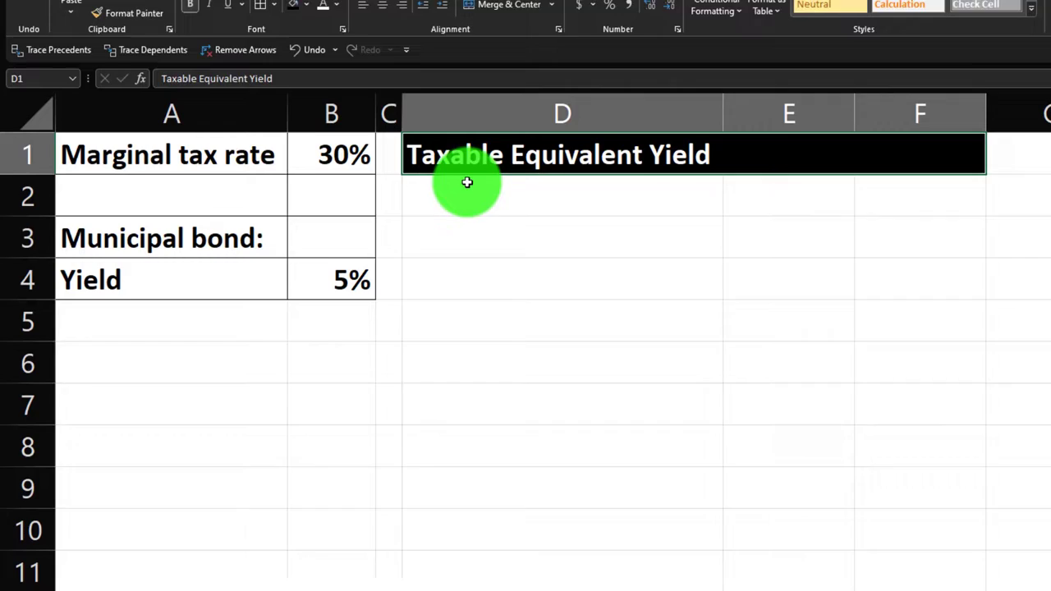
Enter the label "Tax free bond yield" in cell D2, following the numerator of the formula picture.
click(473, 264)
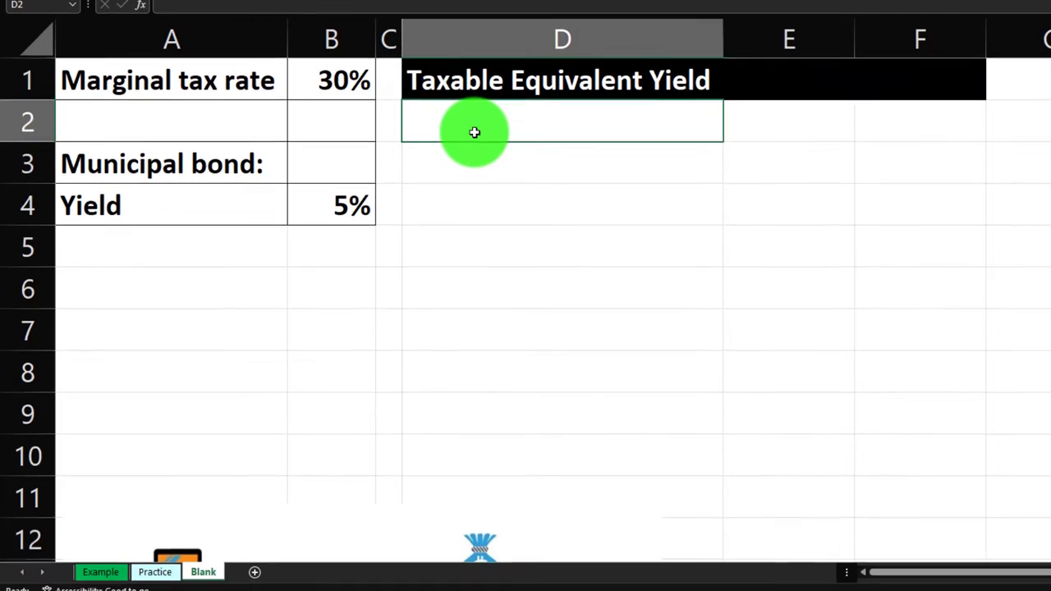
scroll(420, 304, down, 1)
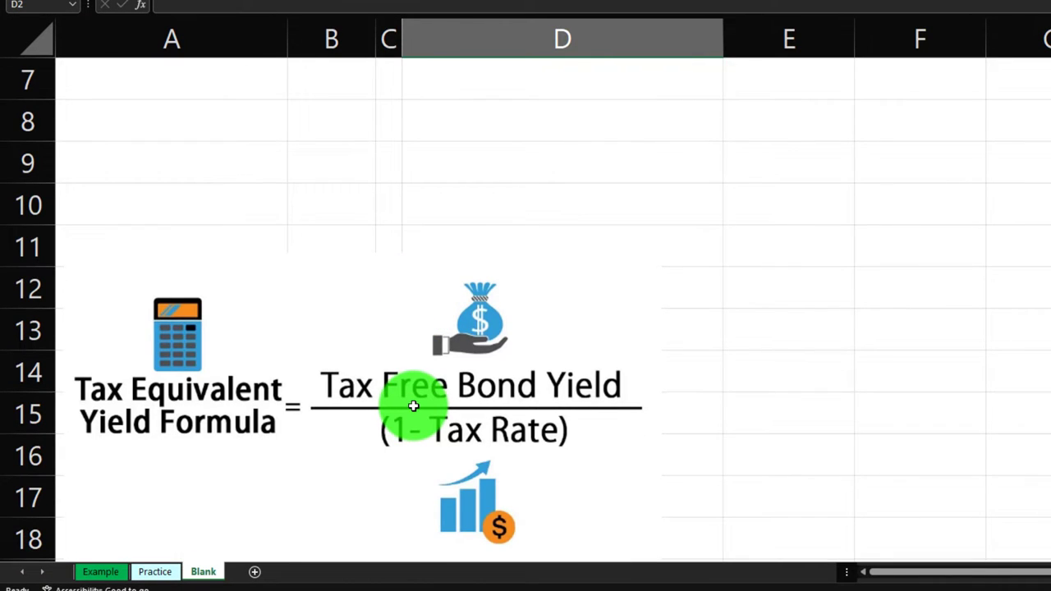
scroll(413, 406, up, 2)
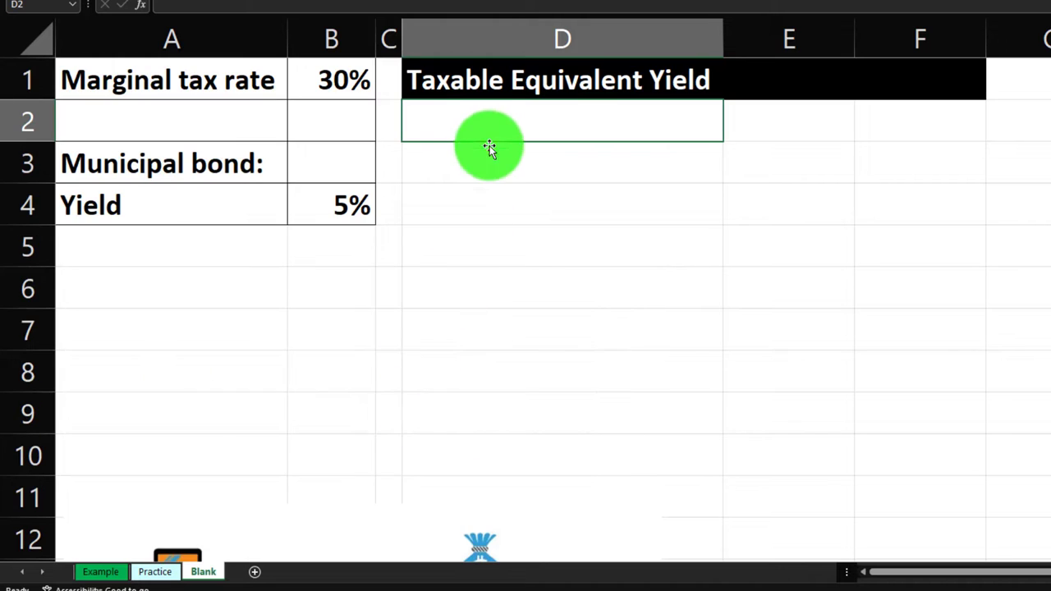
text(Tax)
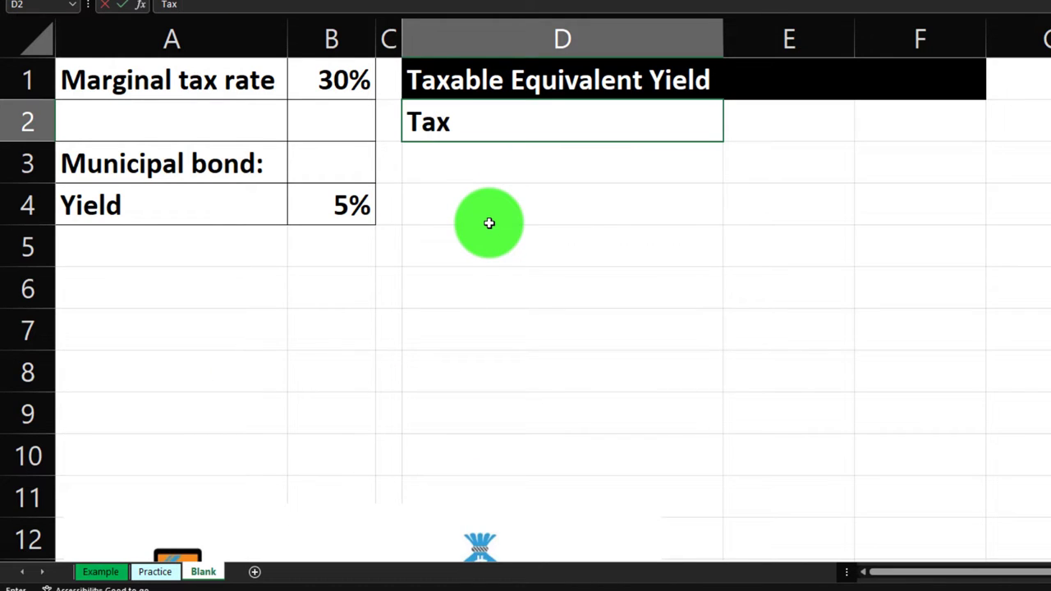
text( free bond)
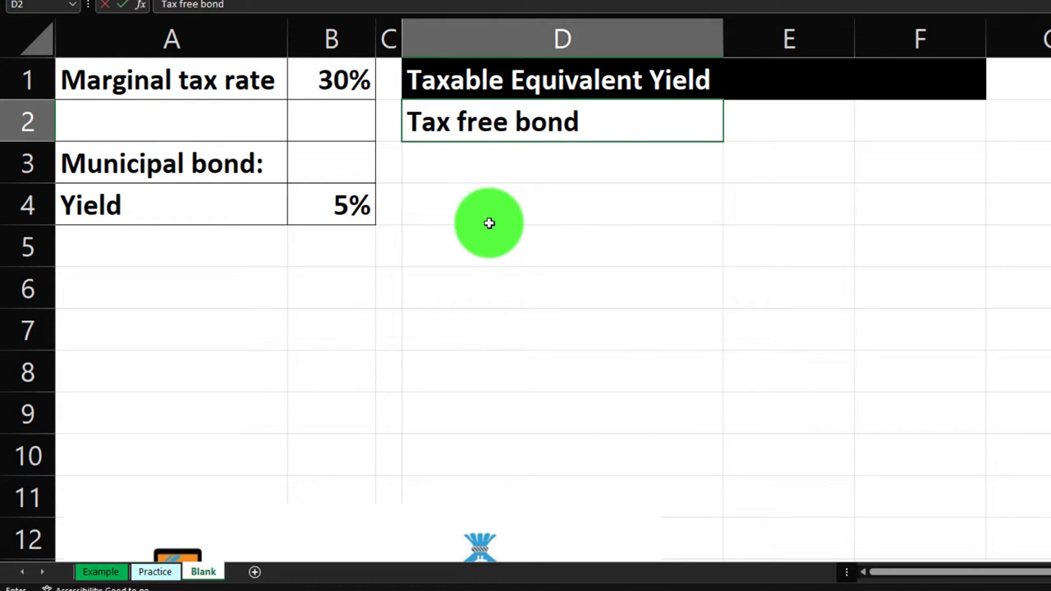
text( yield)
key(Tab)
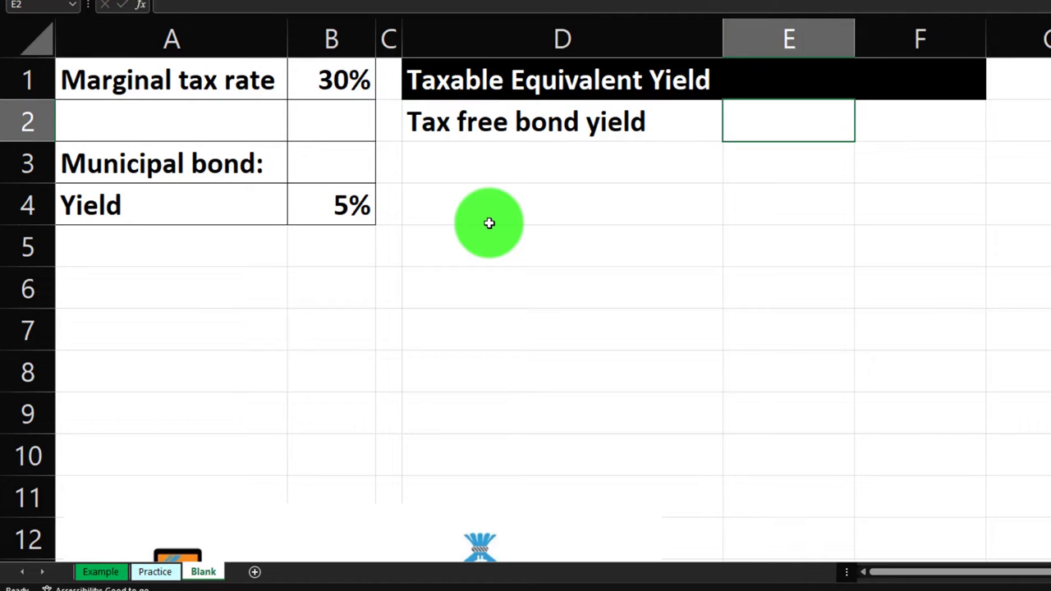
Link cell F2 to the municipal bond yield with the formula =B4.
key(Tab)
scroll(489, 222, down, 2)
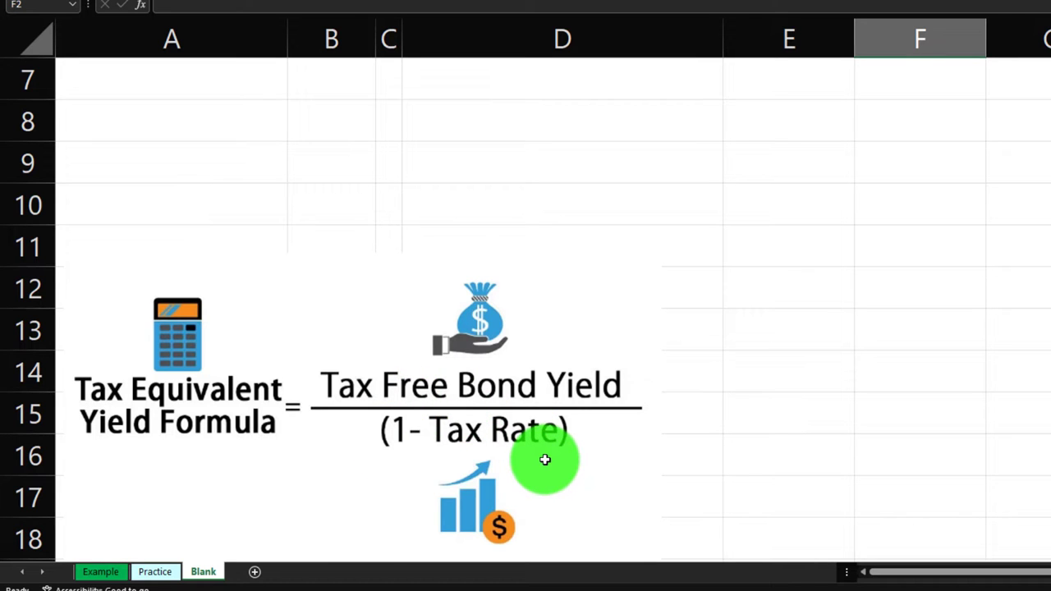
scroll(542, 456, up, 2)
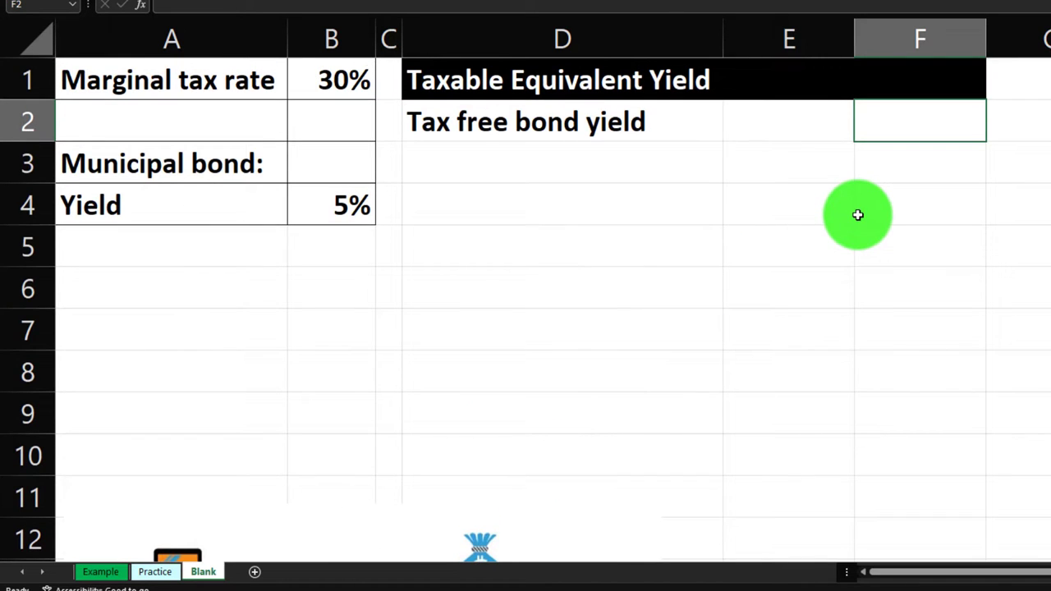
text(=)
key(Left)
key(Left)
key(Left)
key(Down)
key(Down)
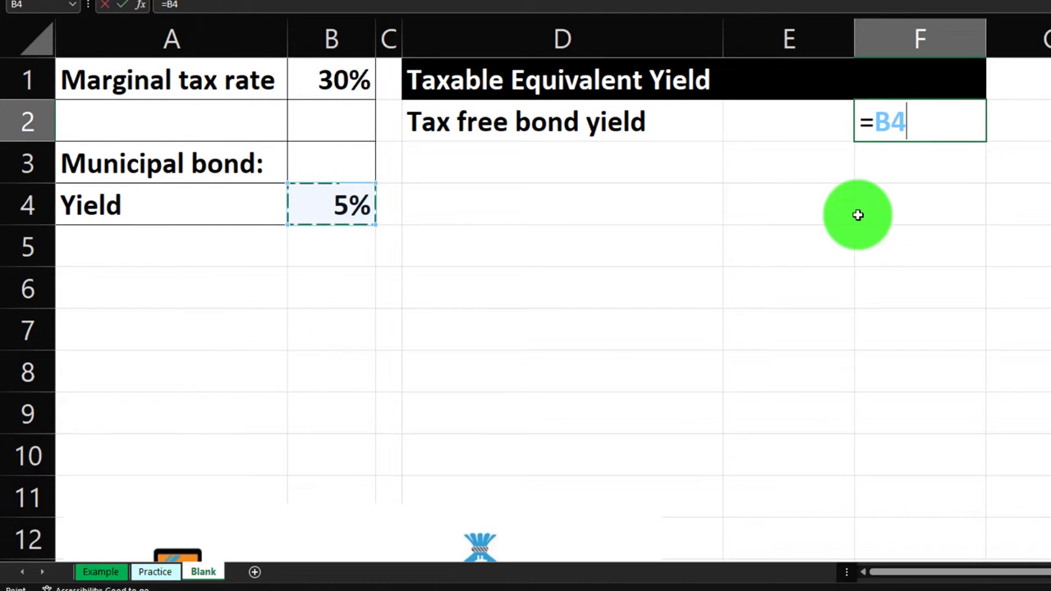
key(Return)
key(Up)
key(Right)
key(Right)
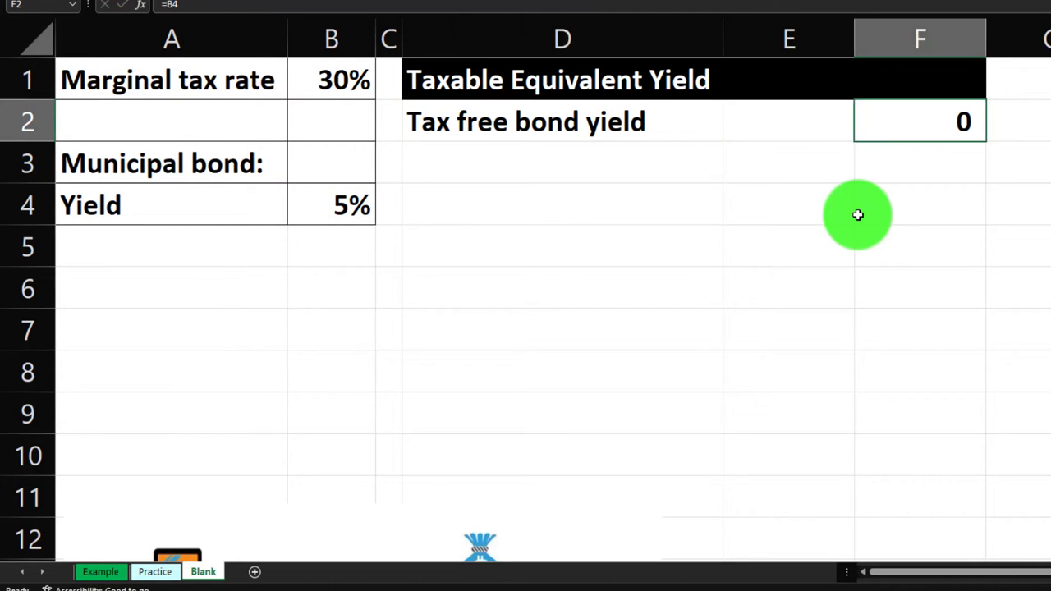
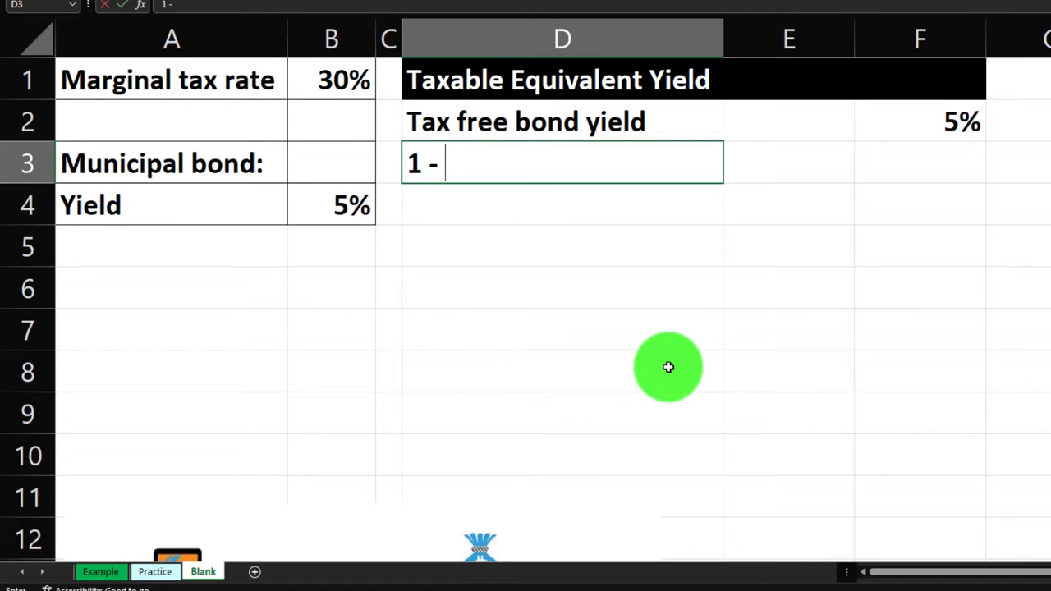
Enter the subheading "1 - marginal tax rate:" in D3 and the line "One" in D4 with the value 1 in E4.
text(- marginal tax rate:)
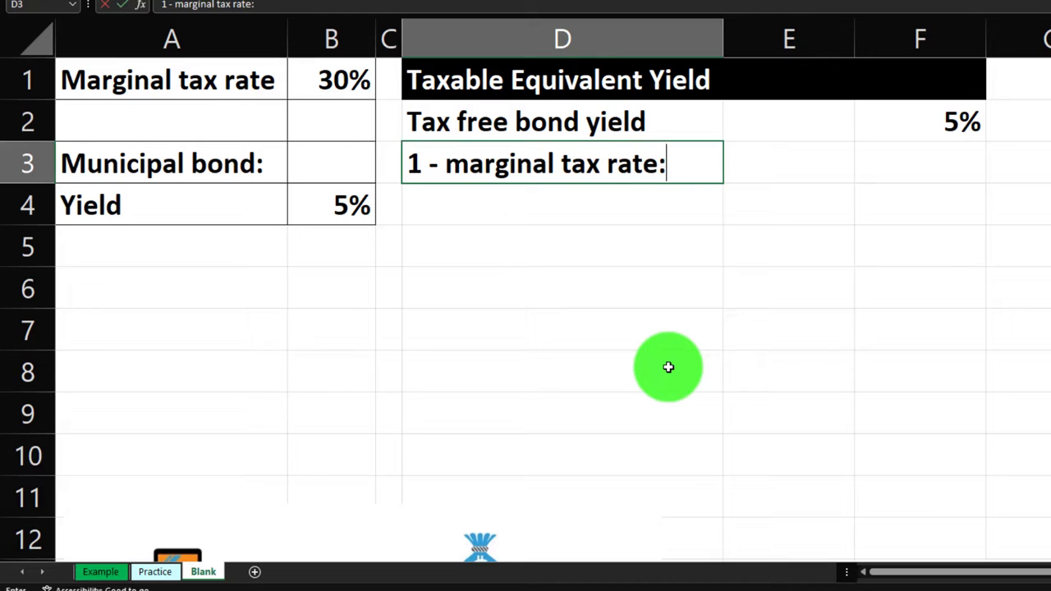
key(Return)
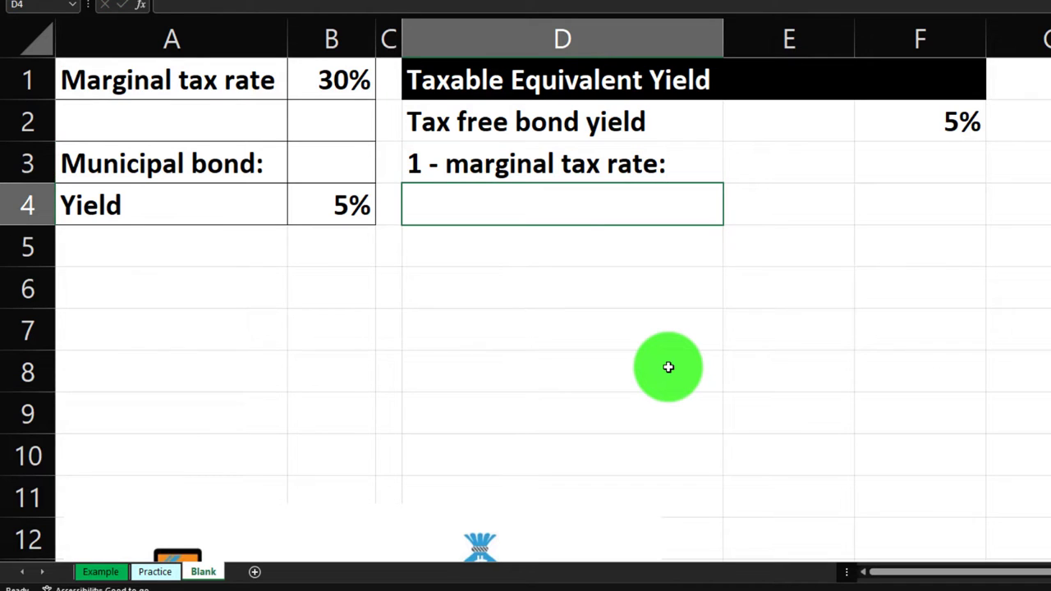
text(One)
key(Tab)
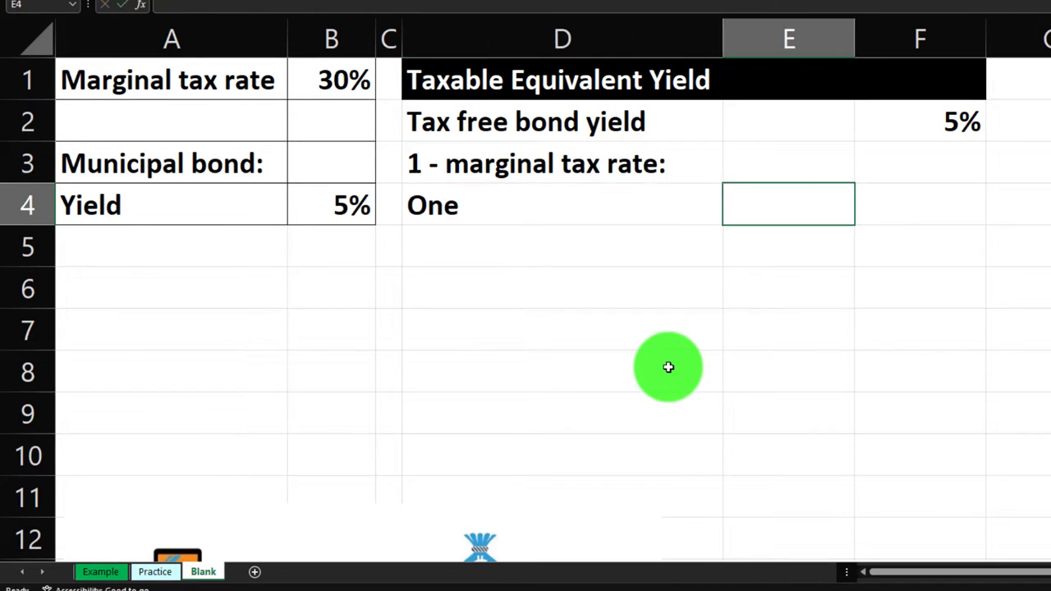
text(1)
key(Return)
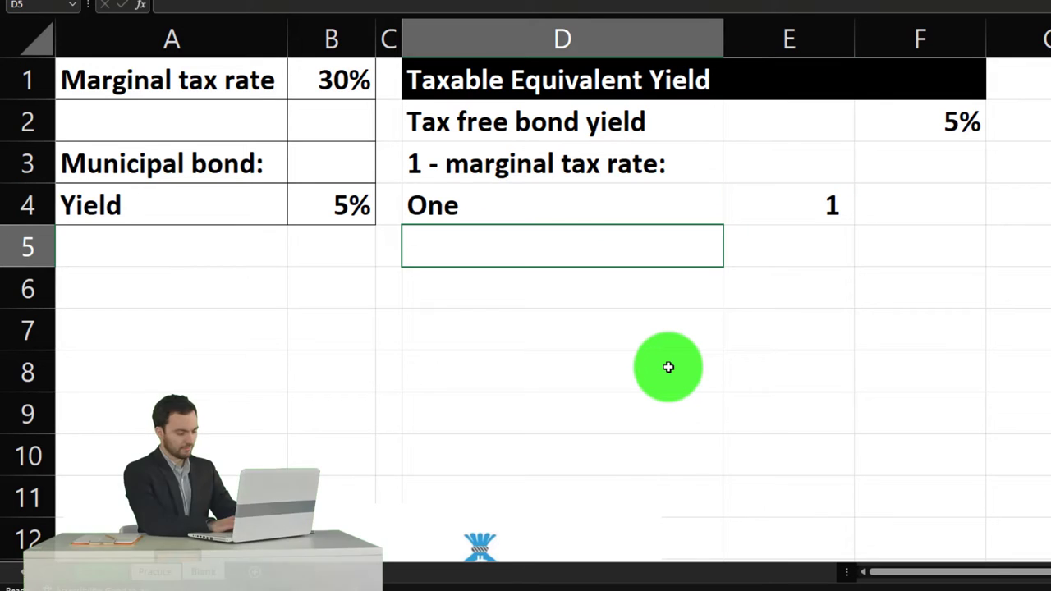
text(Margin)
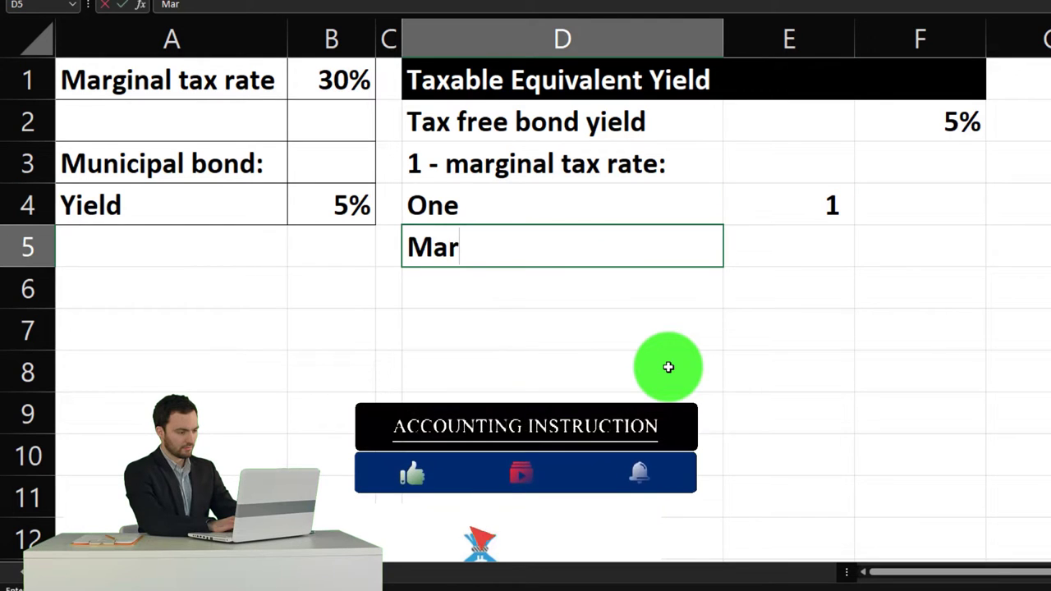
key(BackSpace)
key(BackSpace)
key(BackSpace)
key(BackSpace)
key(BackSpace)
key(BackSpace)
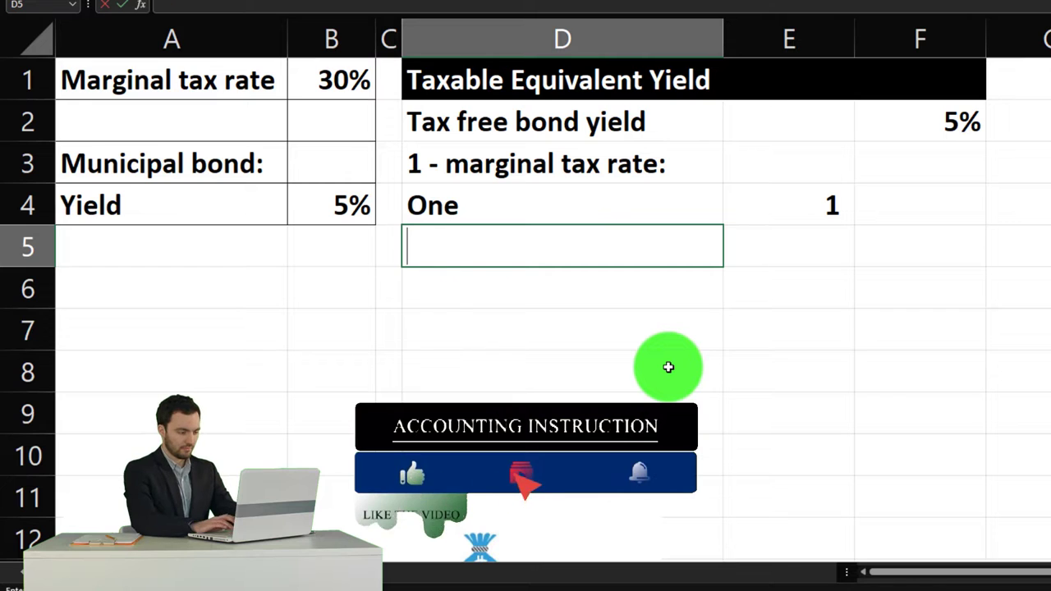
Fill cell D5 with the marginal tax rate label by linking it to cell A1.
text(=)
key(Up)
key(Up)
key(Up)
key(Up)
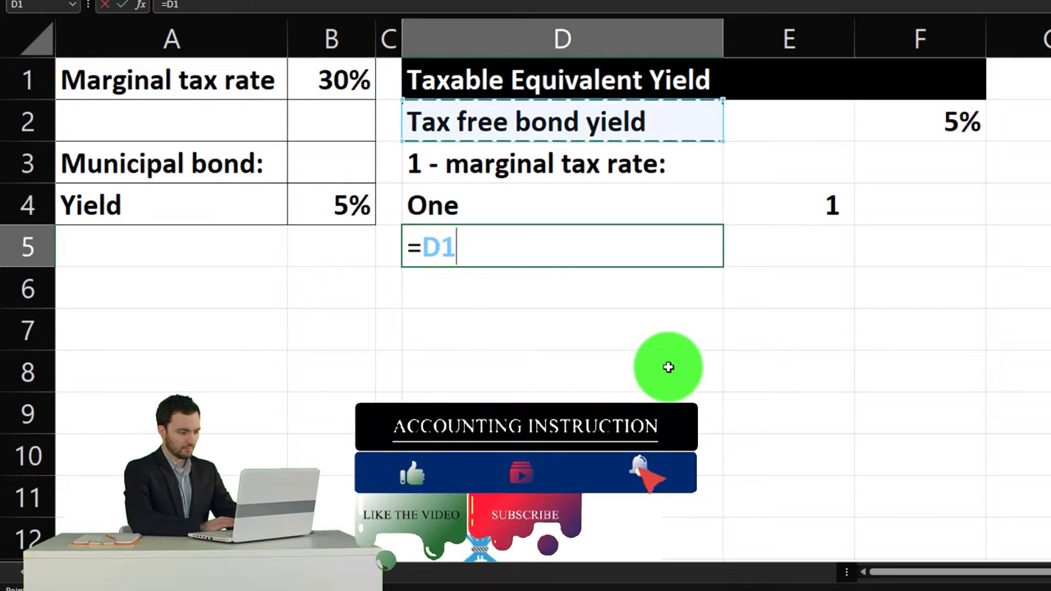
key(Left)
key(Left)
key(Left)
key(Tab)
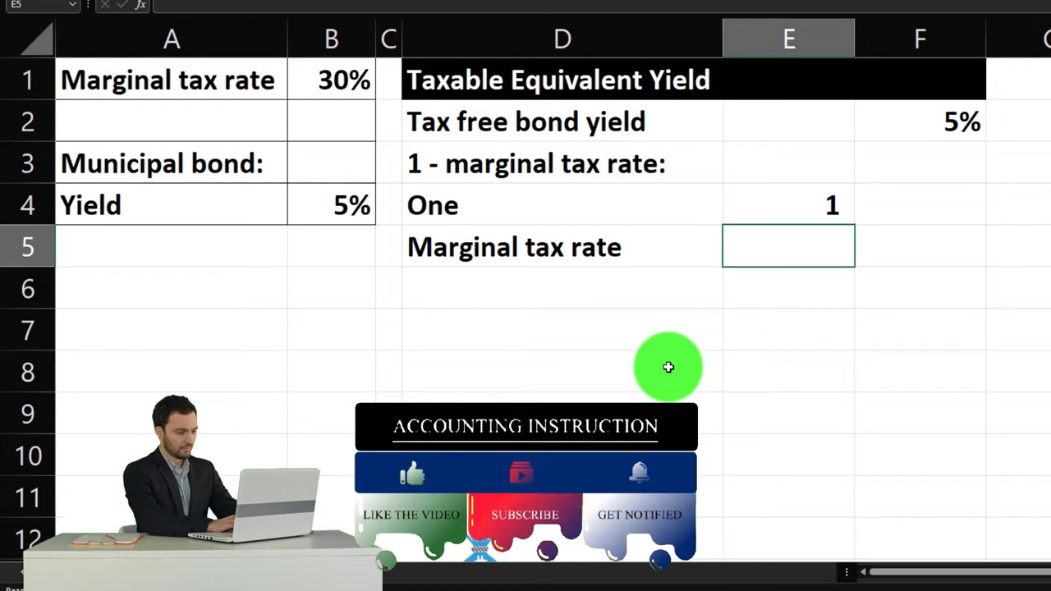
Link cell E5 to the marginal tax rate value with the formula =B1.
key(Left)
key(Left)
key(Left)
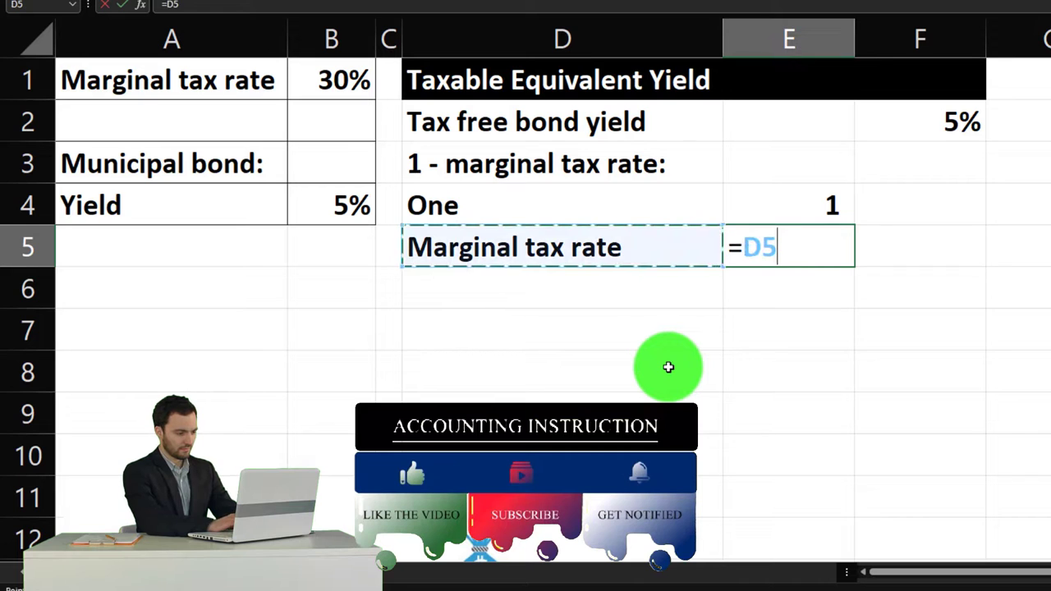
key(Up)
key(Up)
key(Up)
key(Up)
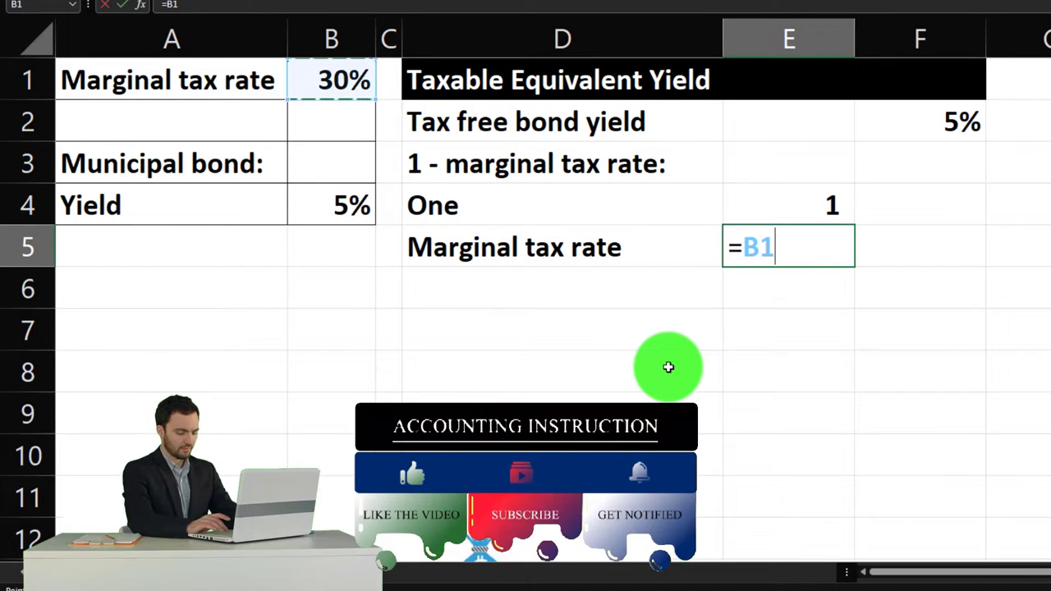
key(Return)
Format the marginal tax rate in E5 as a percentage and underline it.
key(Up)
key(Right)
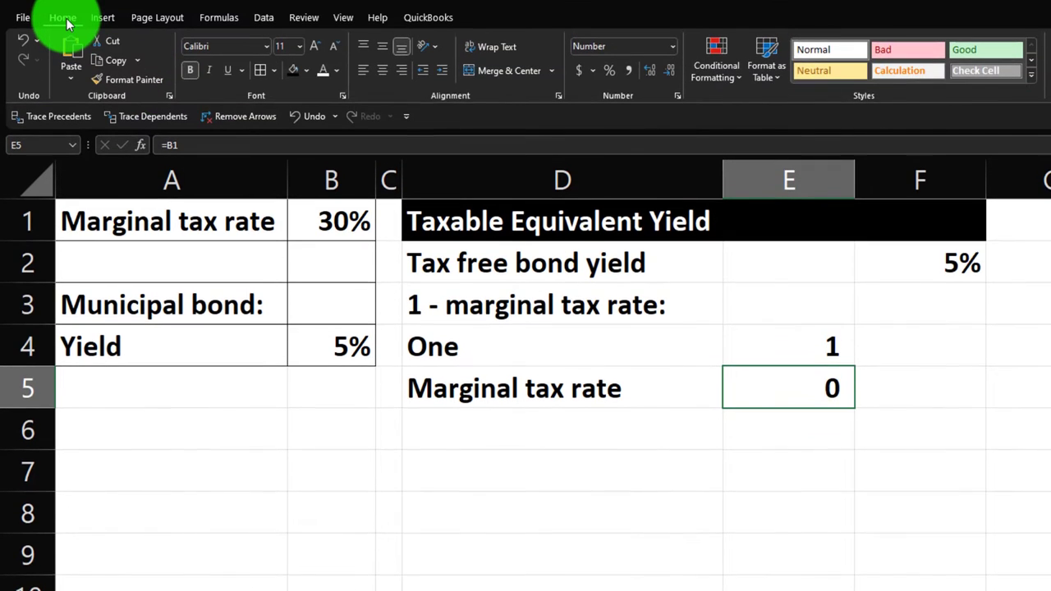
click(609, 70)
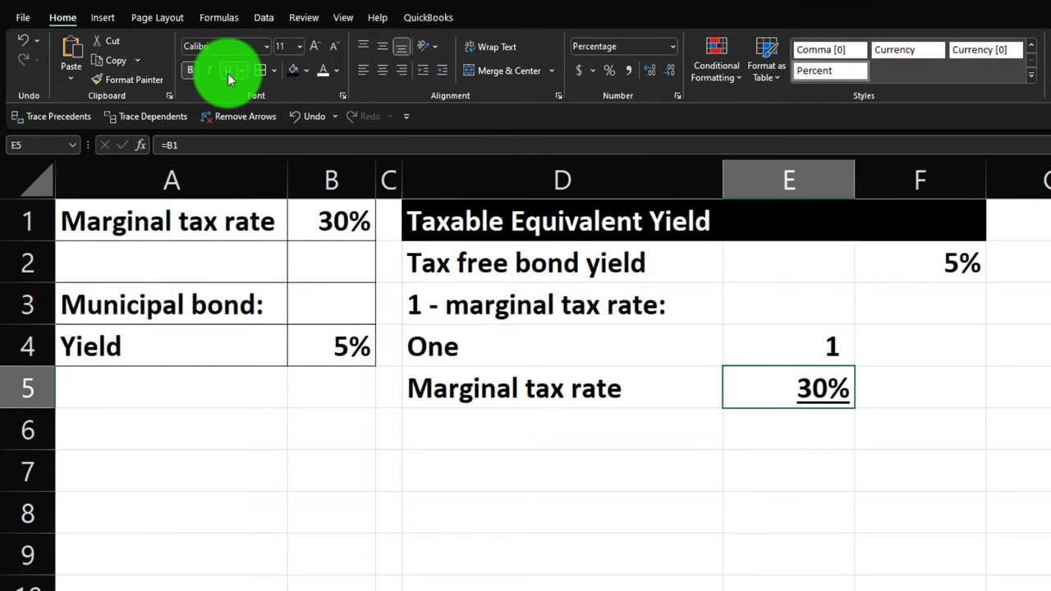
Copy the "1 - marginal tax rate:" label from D3 to D6 and remove the colon from the copy.
key(Down)
key(Left)
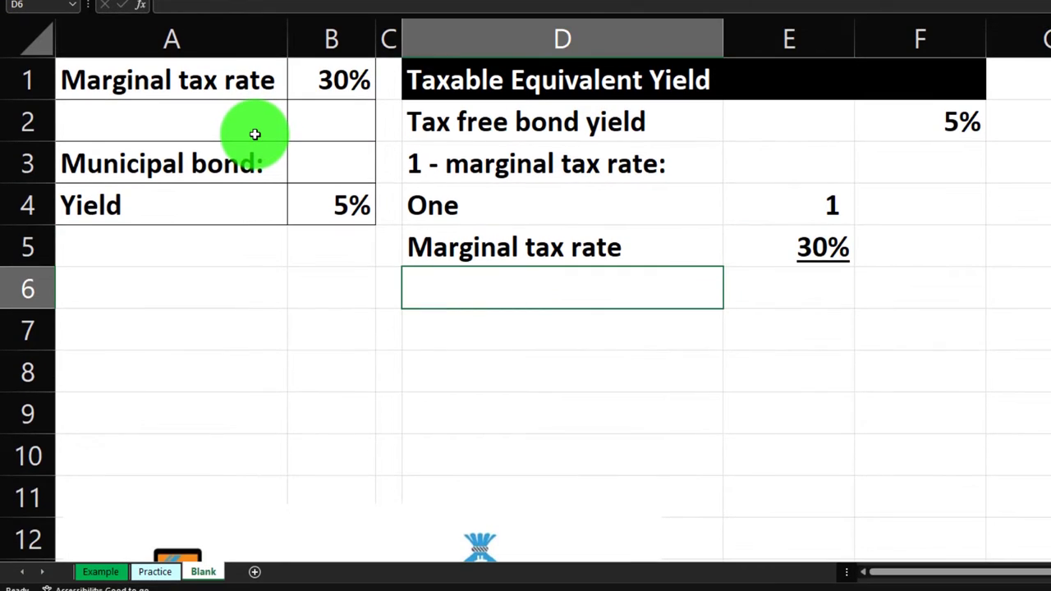
click(492, 159)
key(ctrl+c)
click(472, 289)
key(ctrl+v)
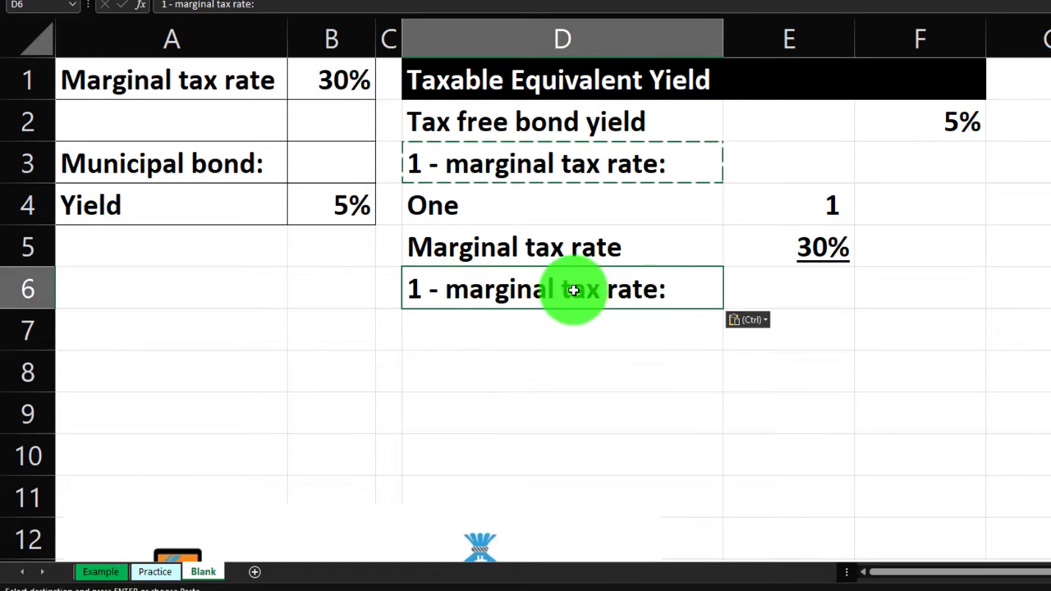
double_click(680, 289)
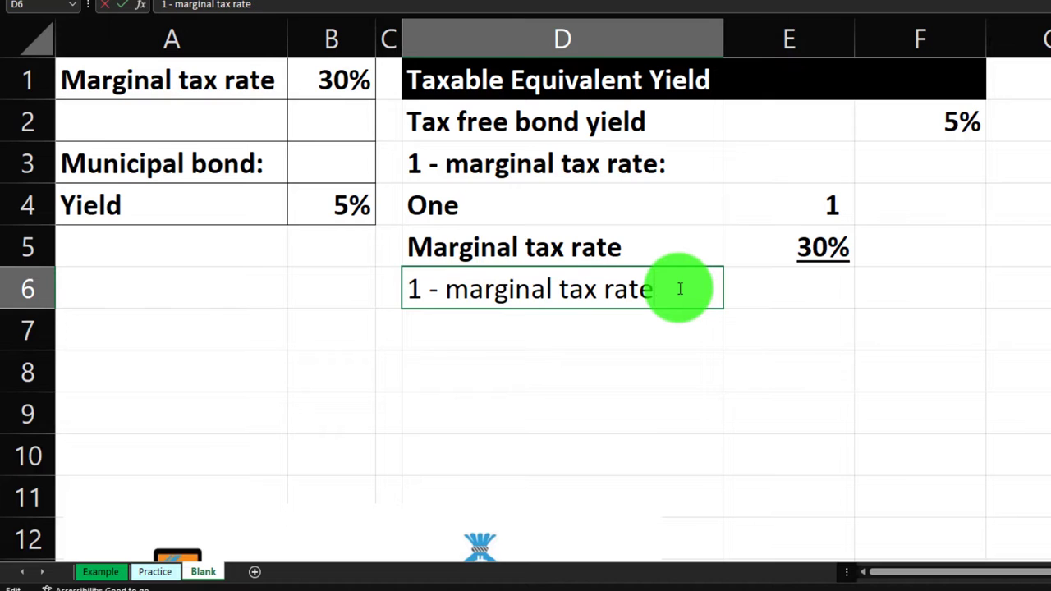
key(Return)
Indent the labels in D4:D6 by one level and indent D6 by one additional level.
click(652, 200)
drag(651, 200, 657, 291)
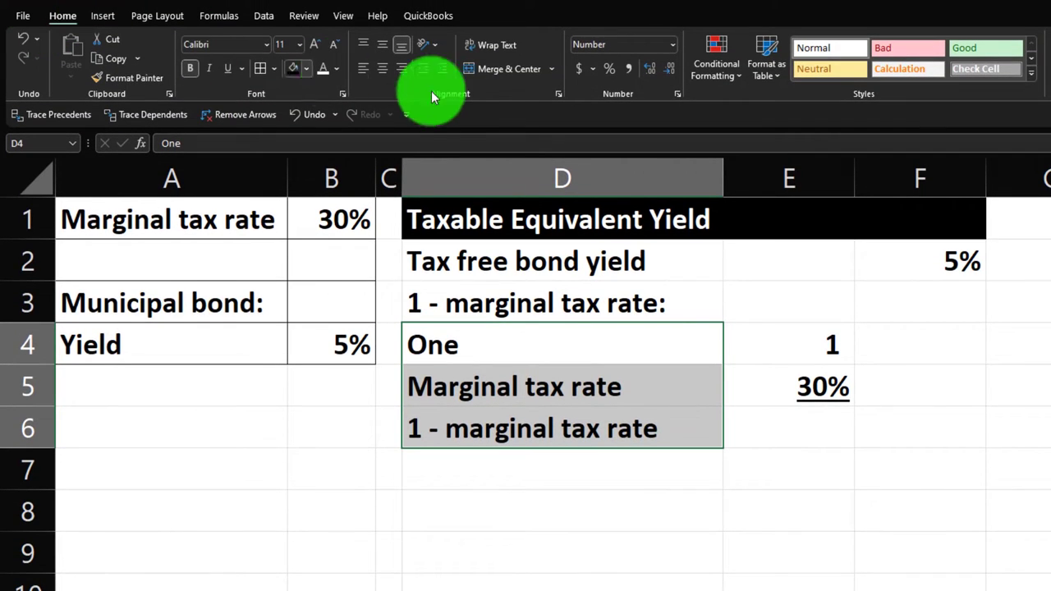
click(443, 69)
click(544, 427)
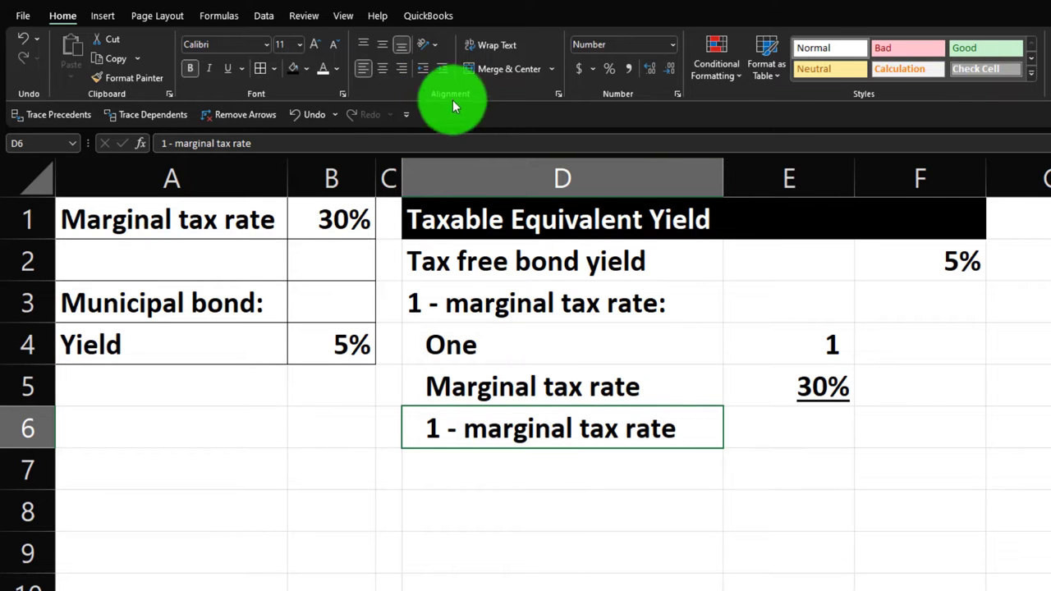
click(442, 71)
Subtract the marginal tax rate from one in cell F6 with the formula =E4-E5.
scroll(538, 410, down, 3)
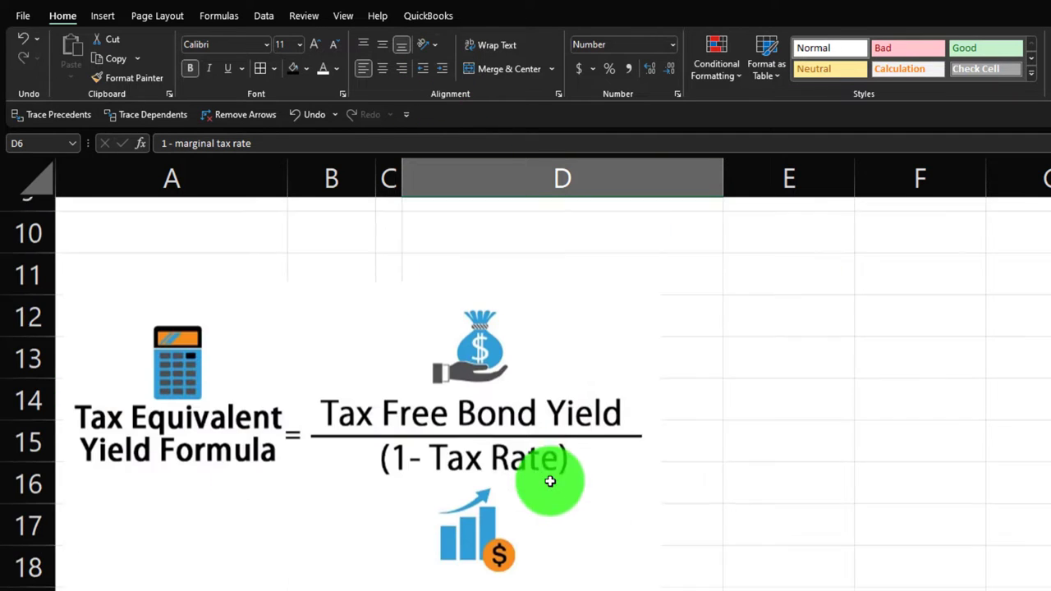
scroll(499, 446, up, 3)
click(903, 435)
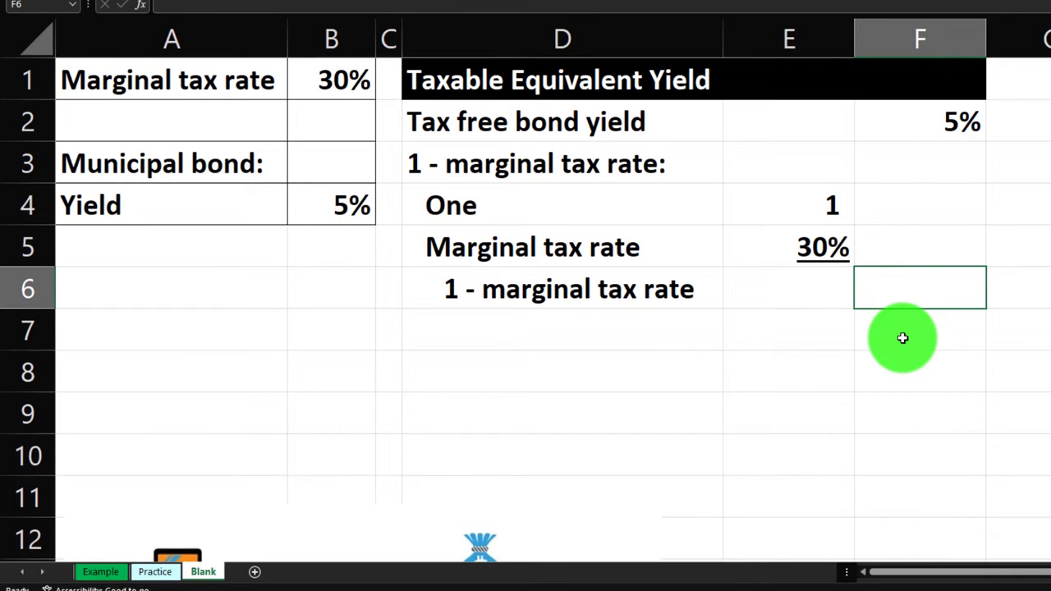
text(=)
key(Up)
key(Up)
key(Left)
text(-)
key(Left)
key(Up)
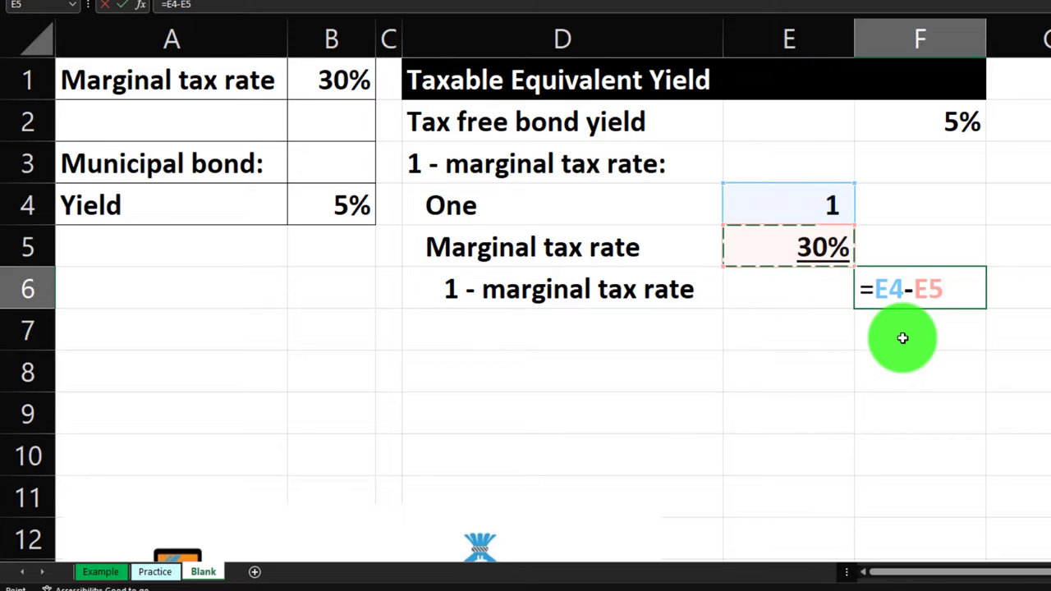
key(Return)
Format the result in F6 as a percentage and underline it.
key(Up)
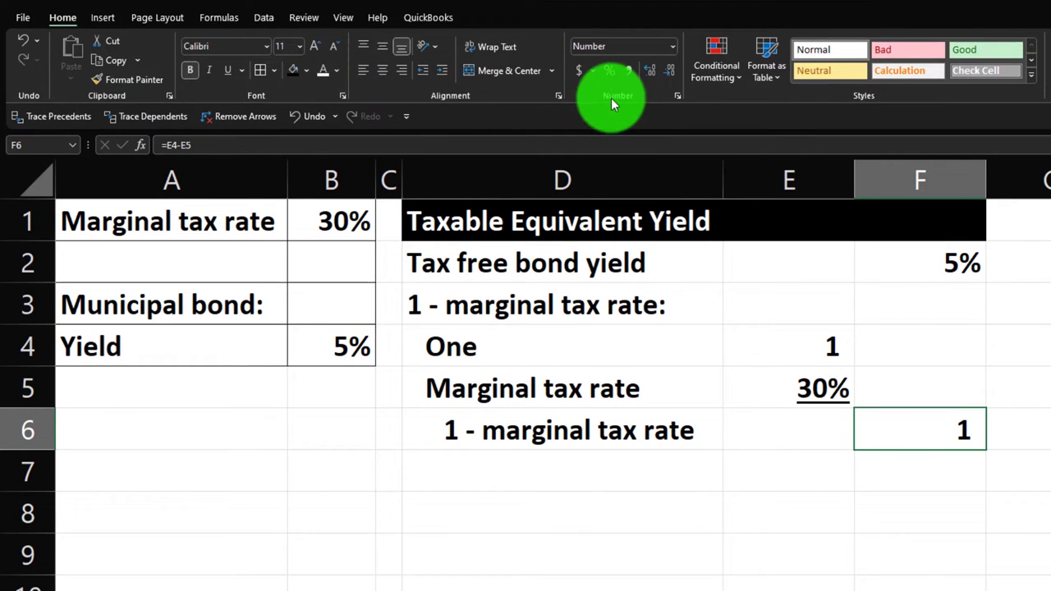
click(608, 72)
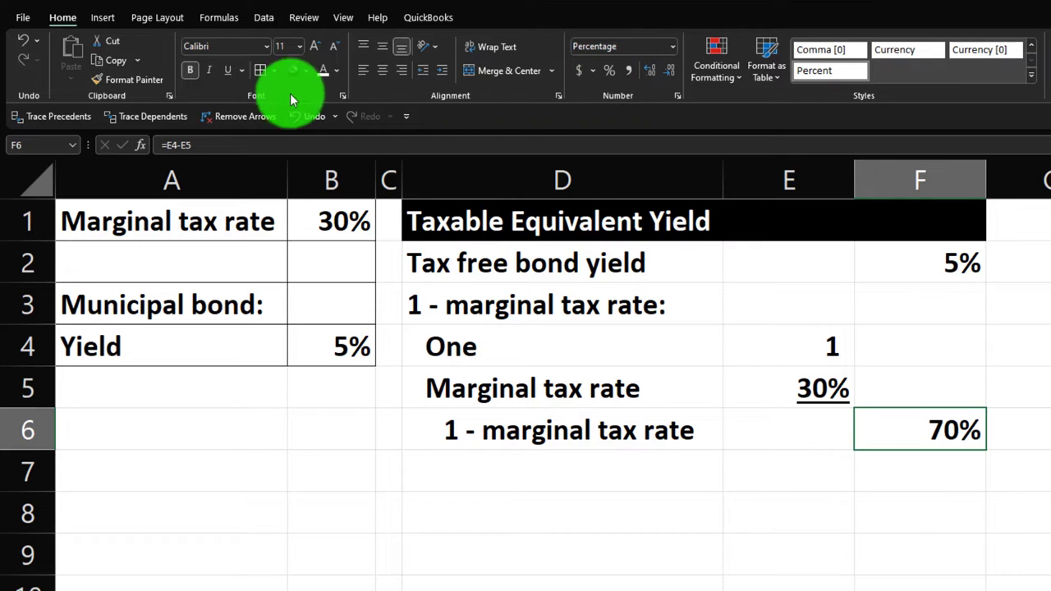
click(227, 73)
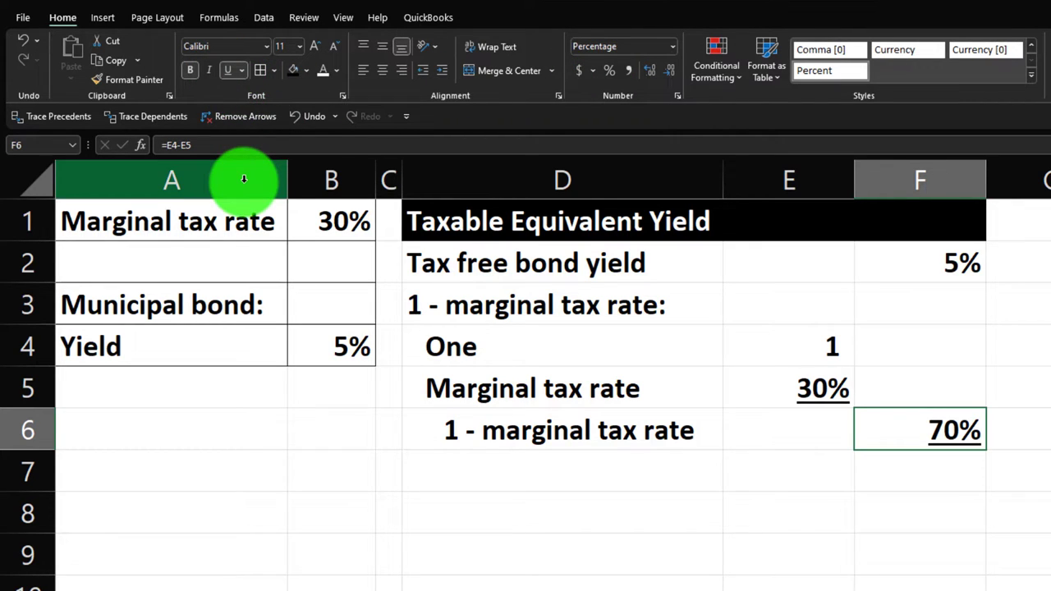
Label cell D7 "Tax equivalent yield".
key(Down)
key(Left)
key(Left)
text(Tax equi)
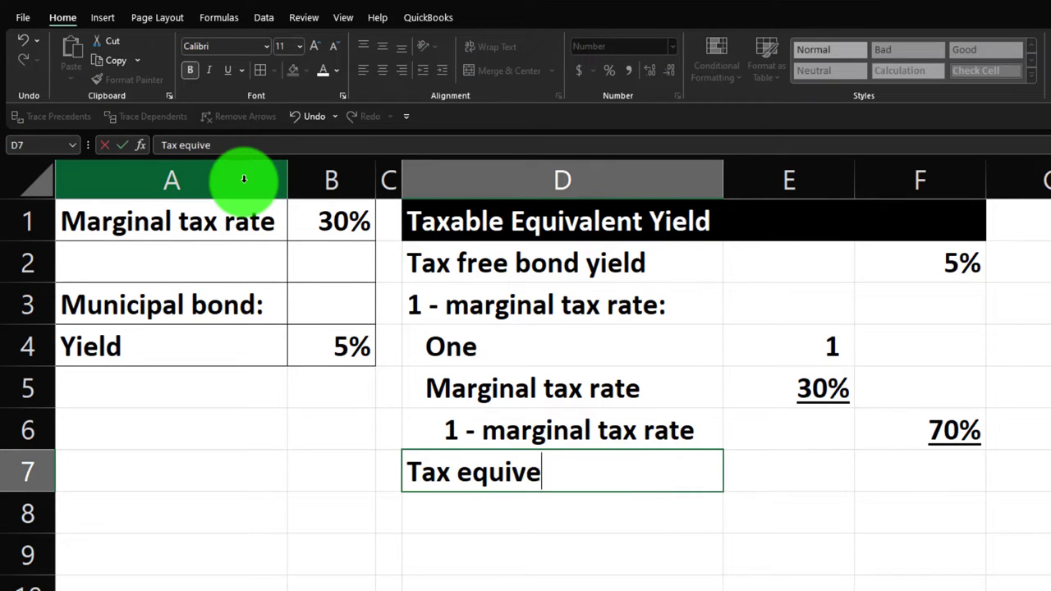
text(valent yi)
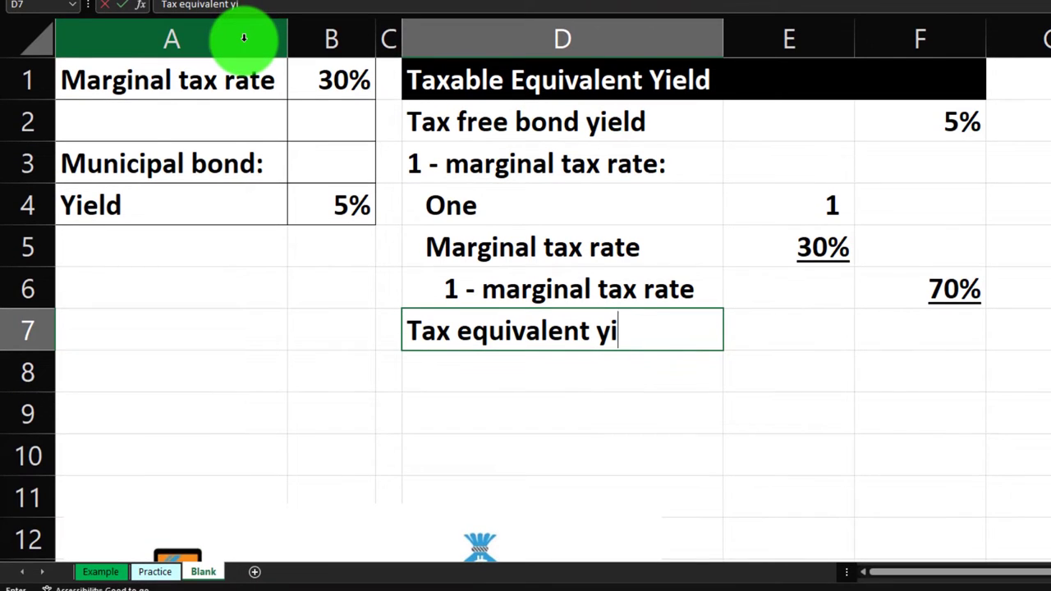
key(Tab)
key(Tab)
key(Tab)
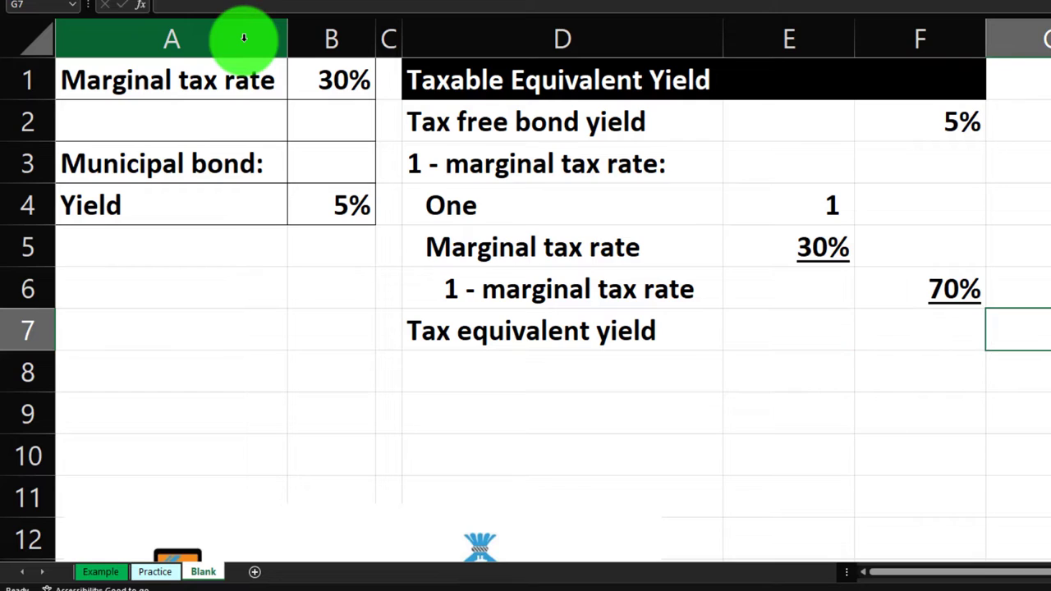
Calculate the tax equivalent yield in F7 by dividing the tax free bond yield by one minus the tax rate, =F2/F6.
key(Left)
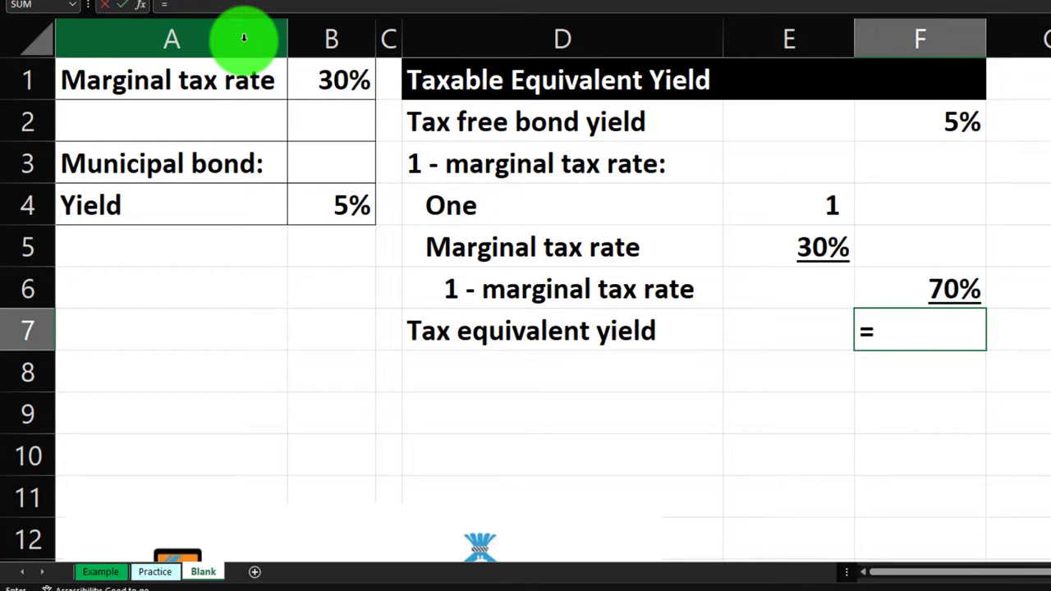
text(=)
key(Up)
key(Up)
key(Up)
key(Up)
key(Up)
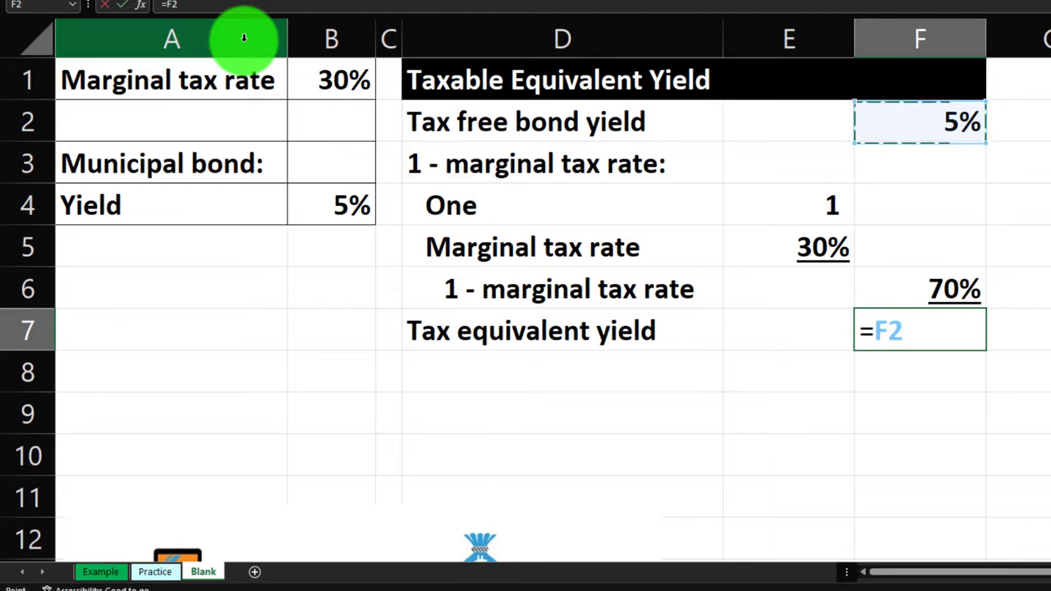
text(/)
key(Up)
key(Return)
Format the tax equivalent yield in F7 as a percentage with two decimal places.
scroll(246, 87, down, 3)
scroll(312, 288, down, 3)
scroll(492, 296, up, 3)
click(912, 215)
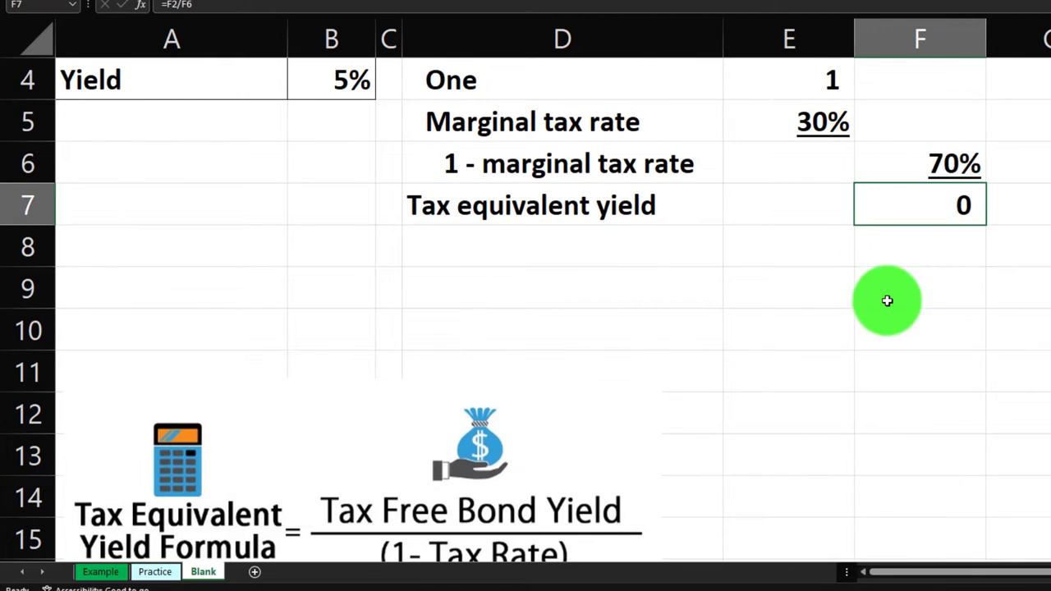
scroll(886, 301, up, 3)
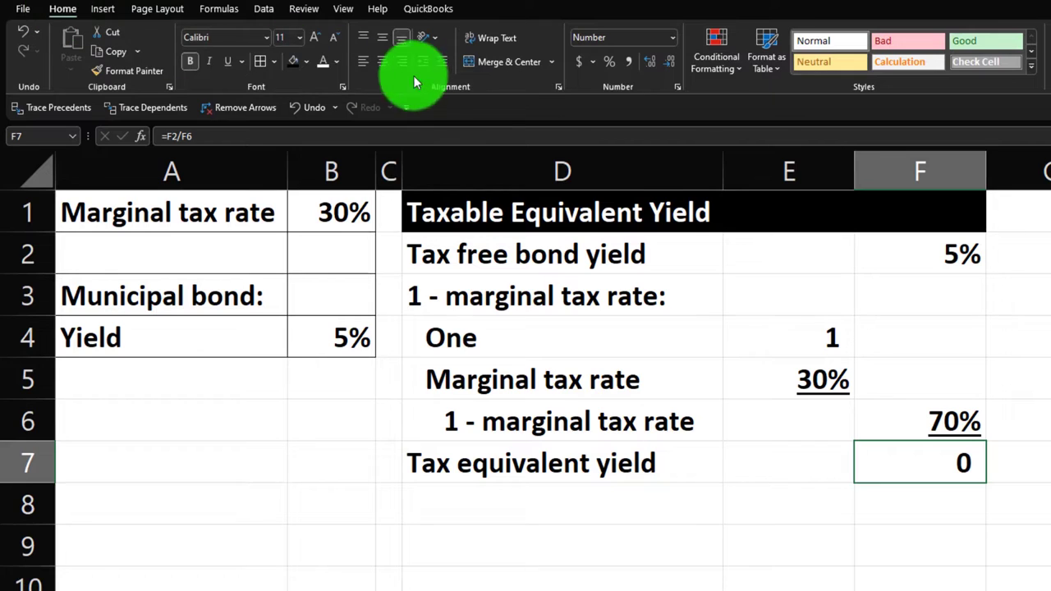
click(606, 65)
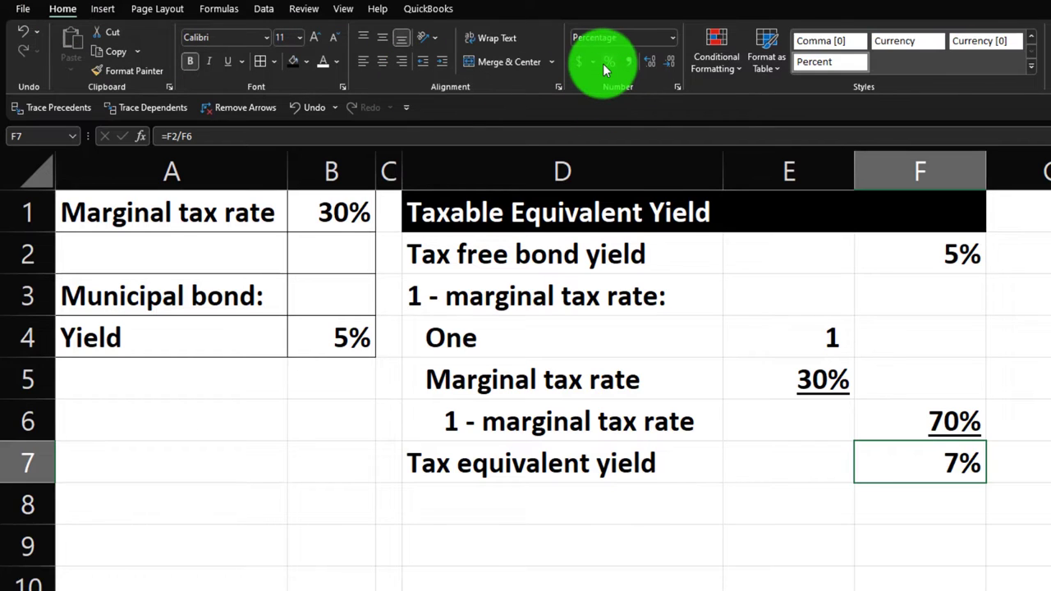
click(648, 64)
click(648, 64)
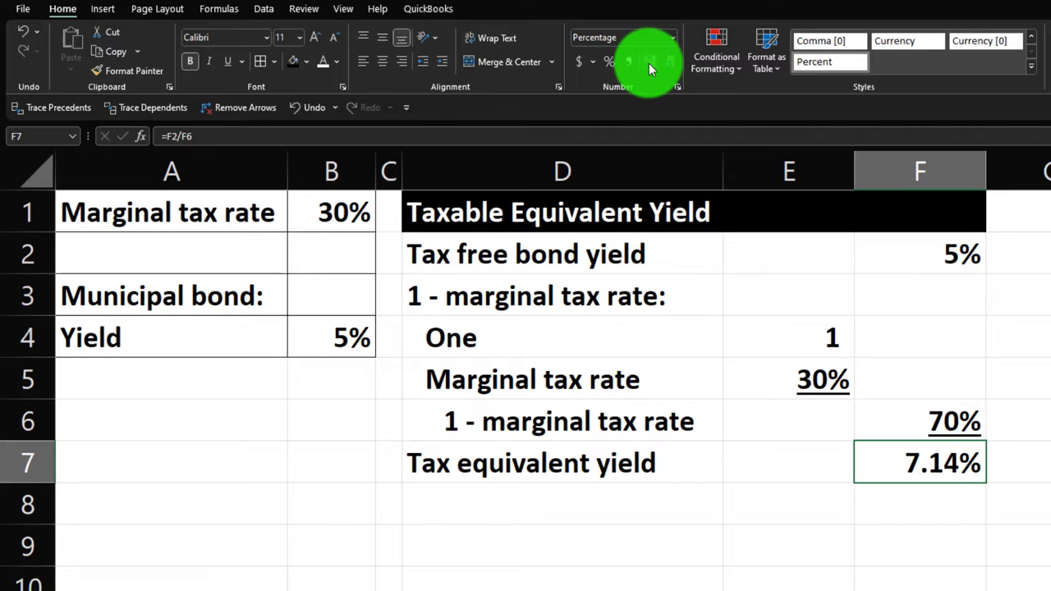
click(649, 64)
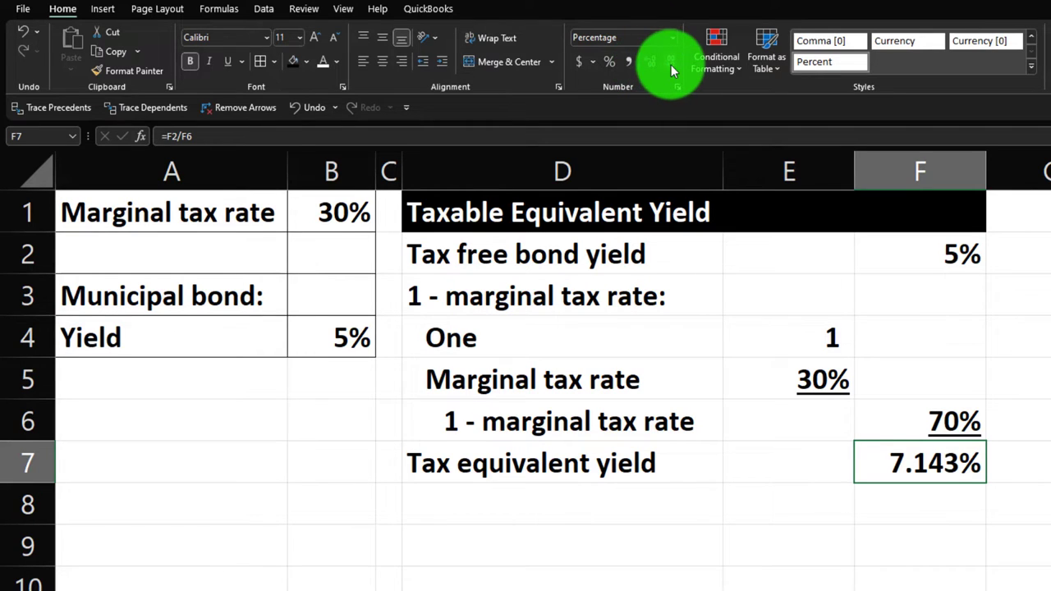
click(671, 64)
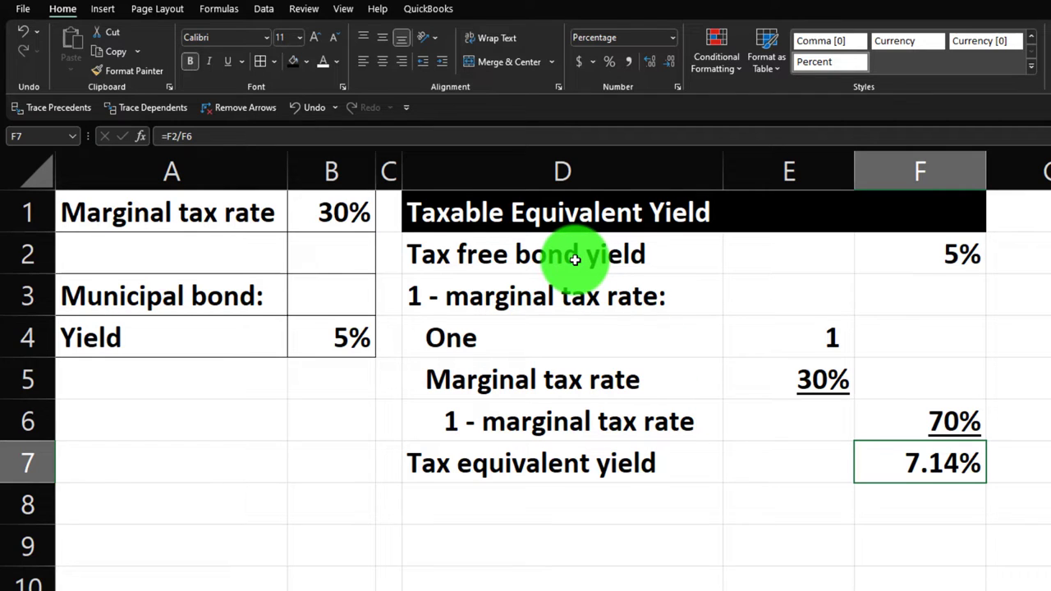
Fill the calculation range D2:F7 with light blue and add borders to all of its cells.
drag(575, 258, 865, 453)
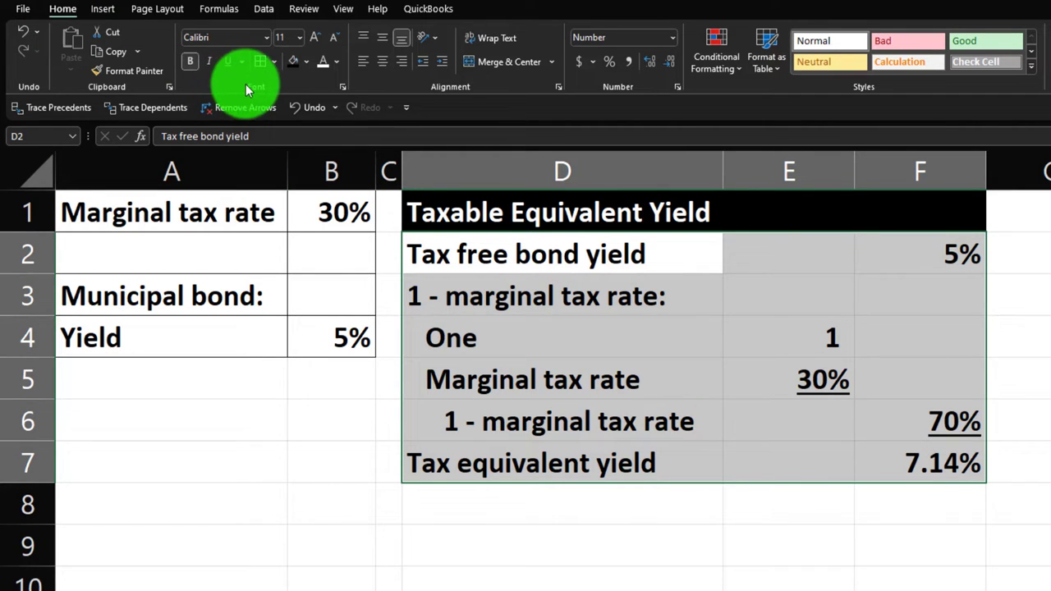
click(304, 64)
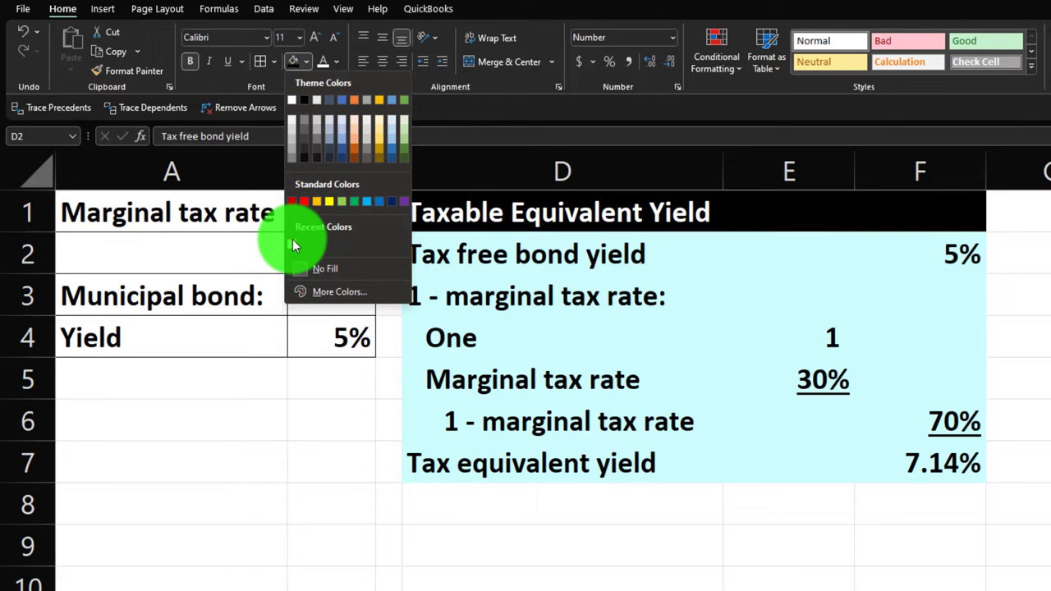
click(306, 271)
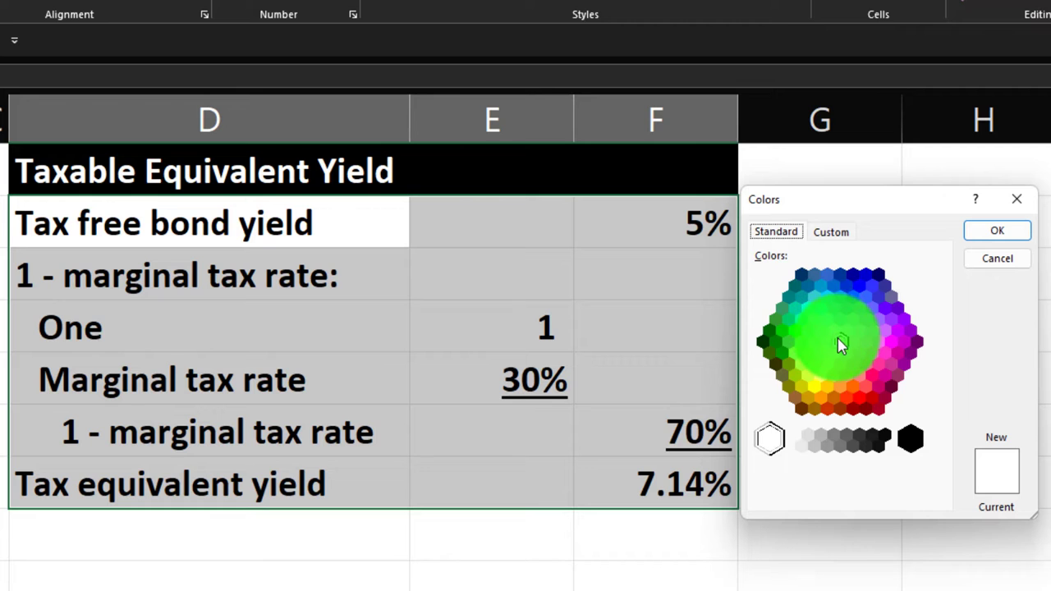
click(834, 331)
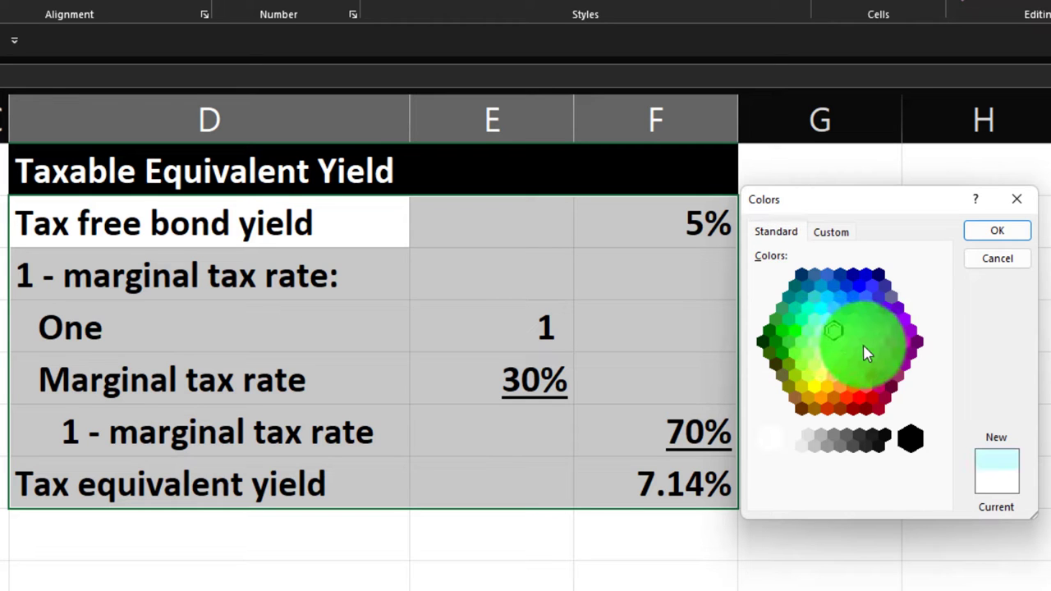
click(985, 230)
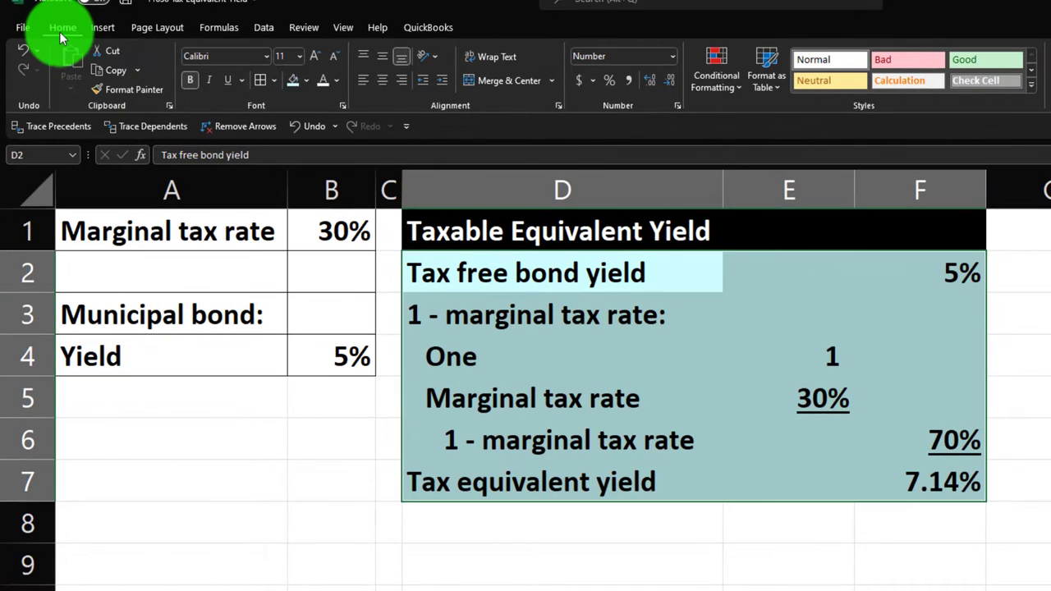
click(260, 85)
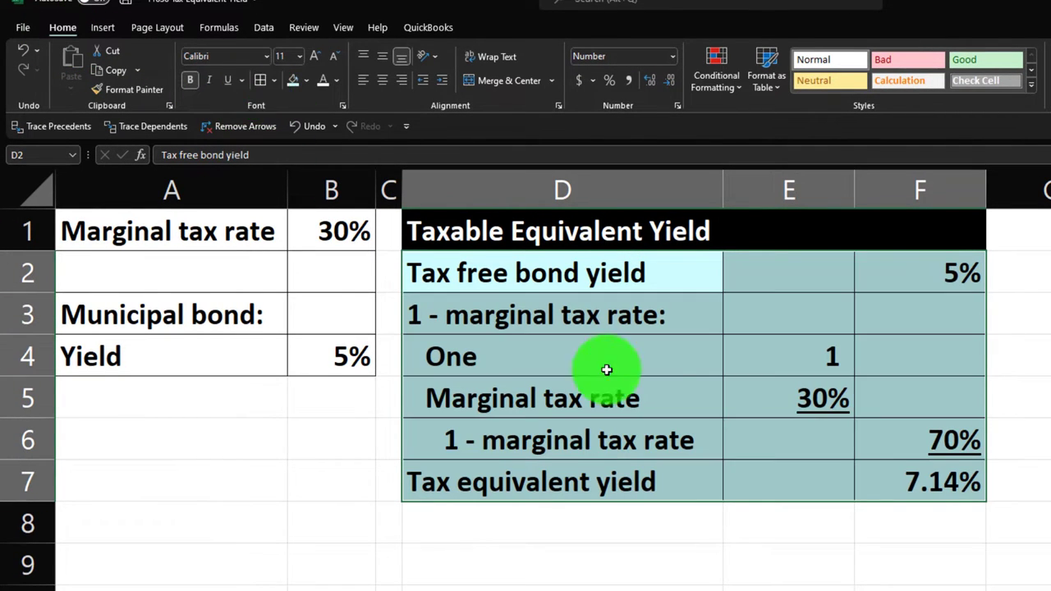
click(711, 396)
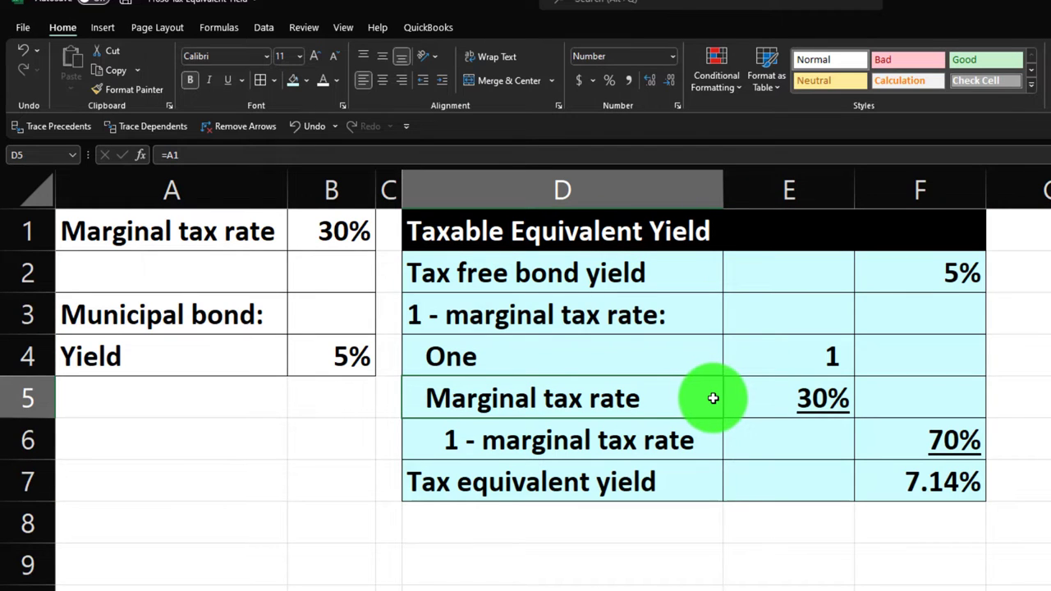
Narrow columns E and F together to the same width.
drag(774, 192, 823, 200)
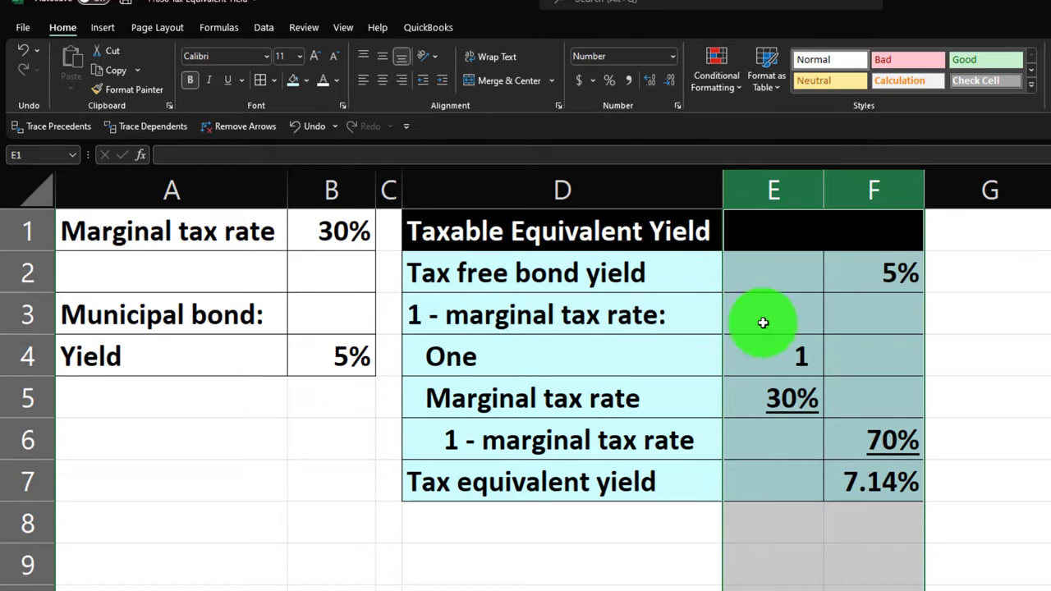
click(857, 274)
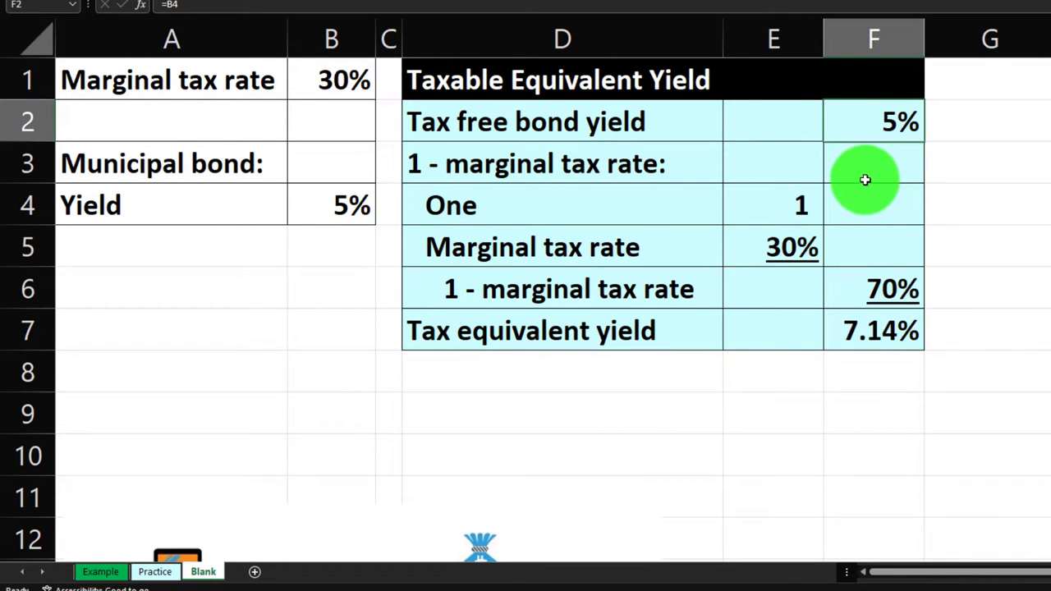
scroll(948, 207, down, 1)
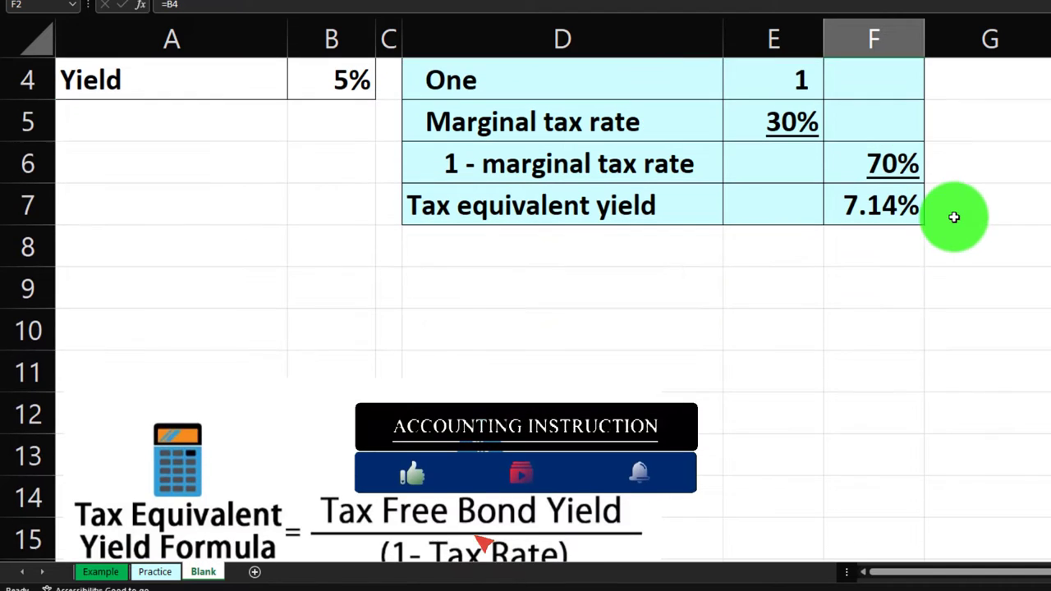
click(961, 216)
scroll(961, 301, up, 1)
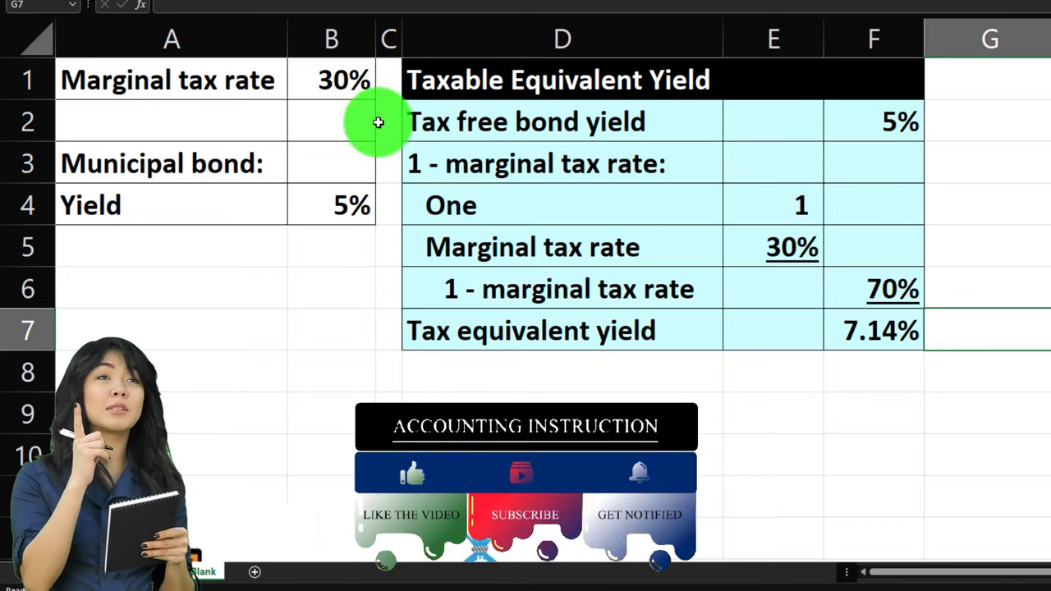
Copy the format of narrow column C to column G to make it a matching spacer.
click(392, 33)
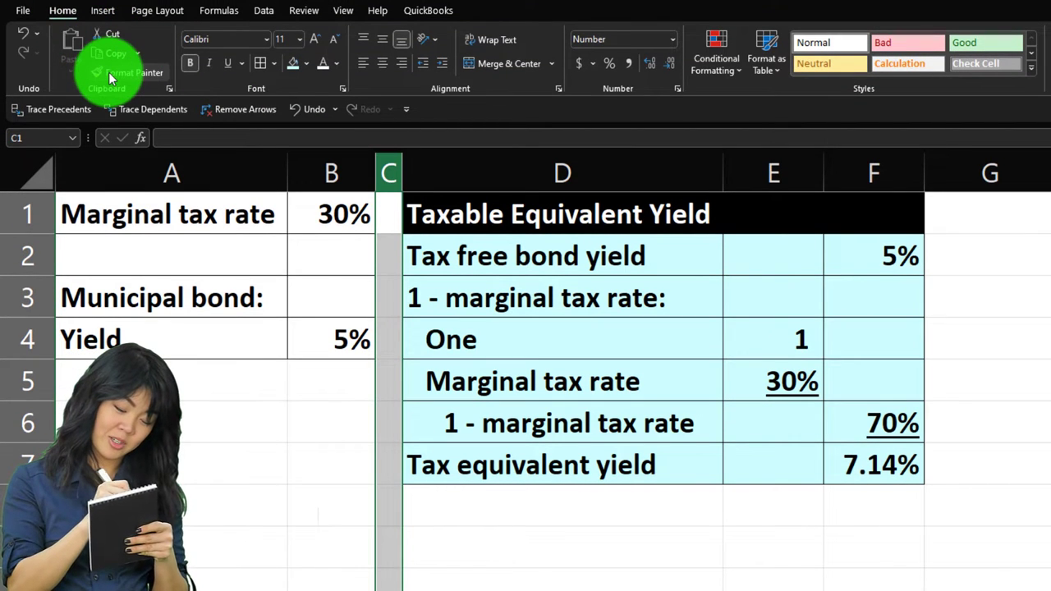
click(111, 74)
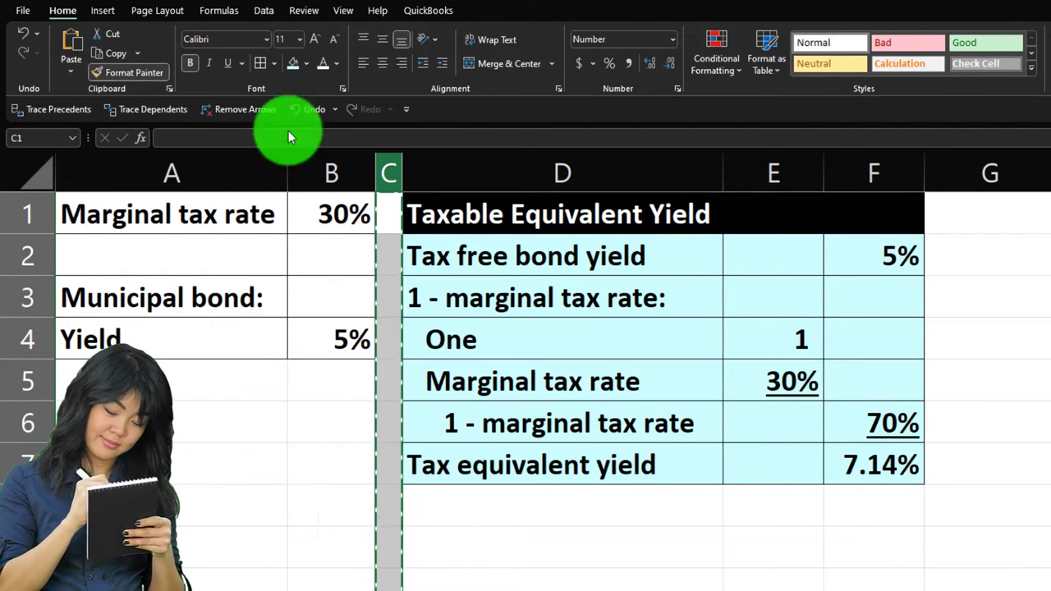
click(977, 177)
Enter the heading "Check" in cell H1.
click(989, 211)
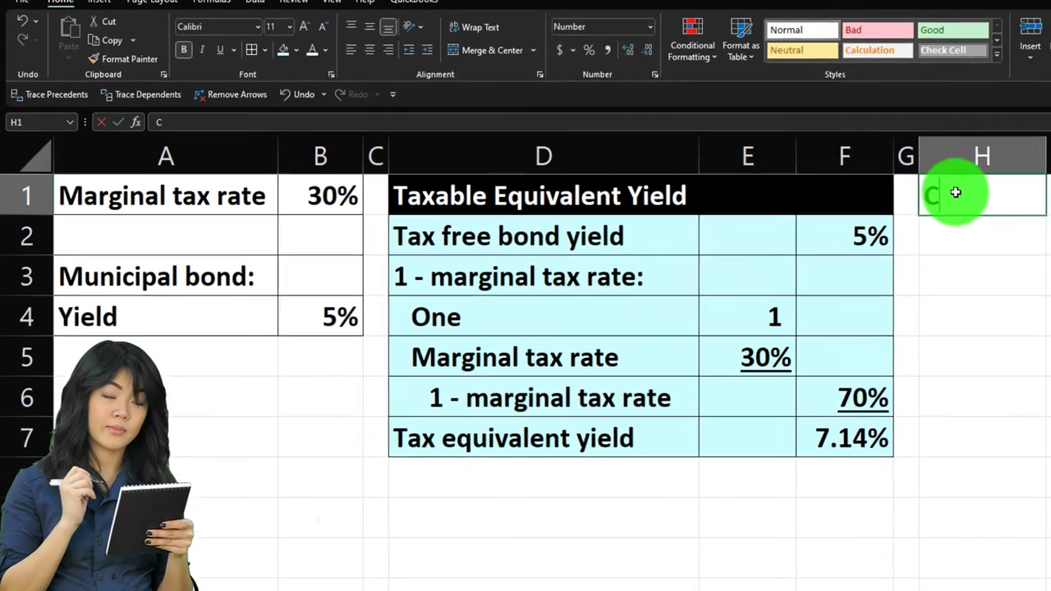
text(Check)
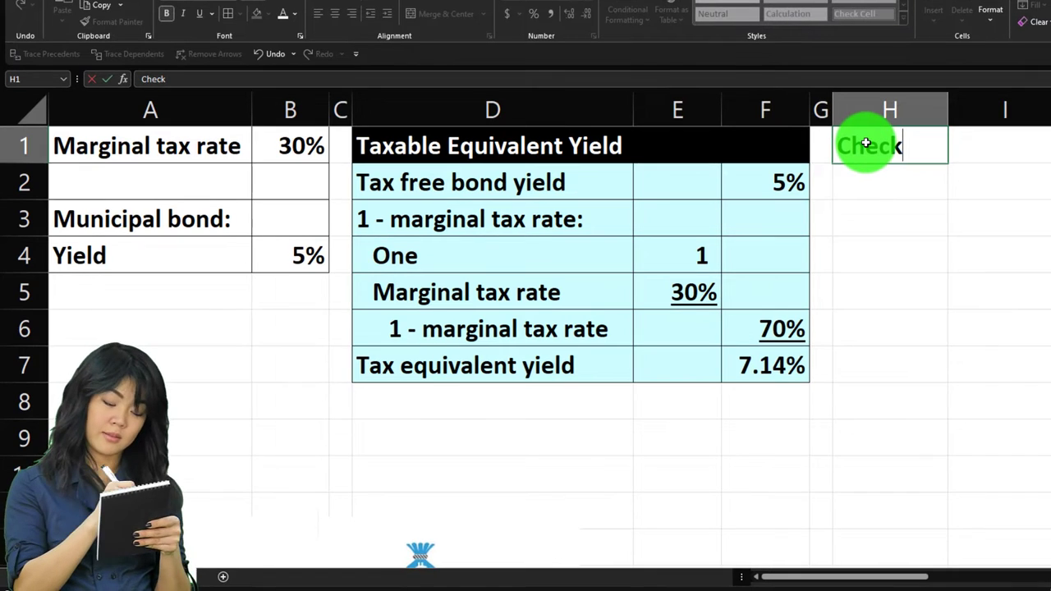
key(Return)
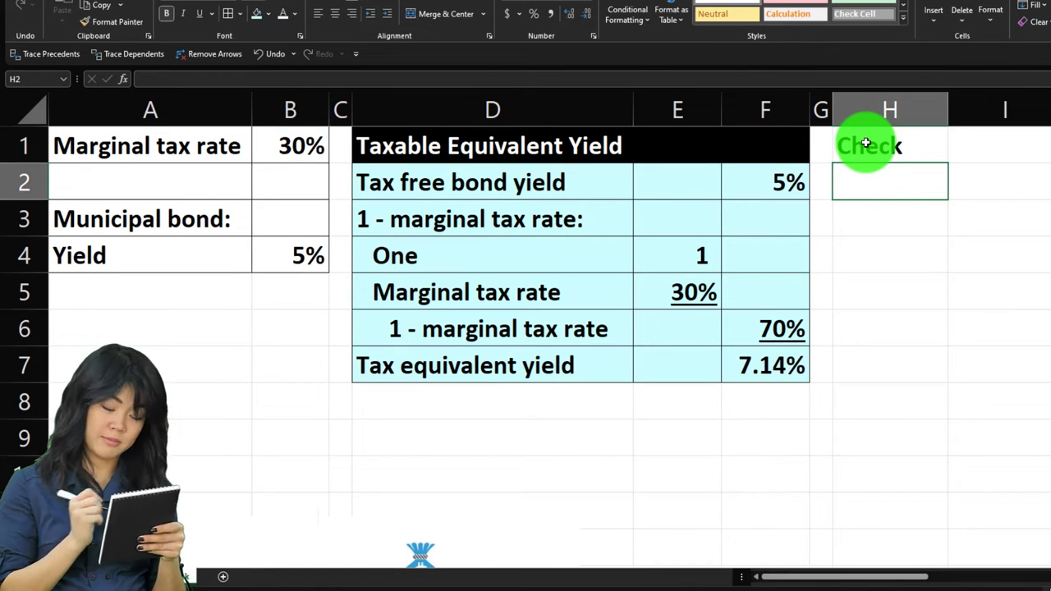
Format the "Check" heading row from H1 across the adjacent columns with a black fill and white text.
drag(867, 144, 1049, 146)
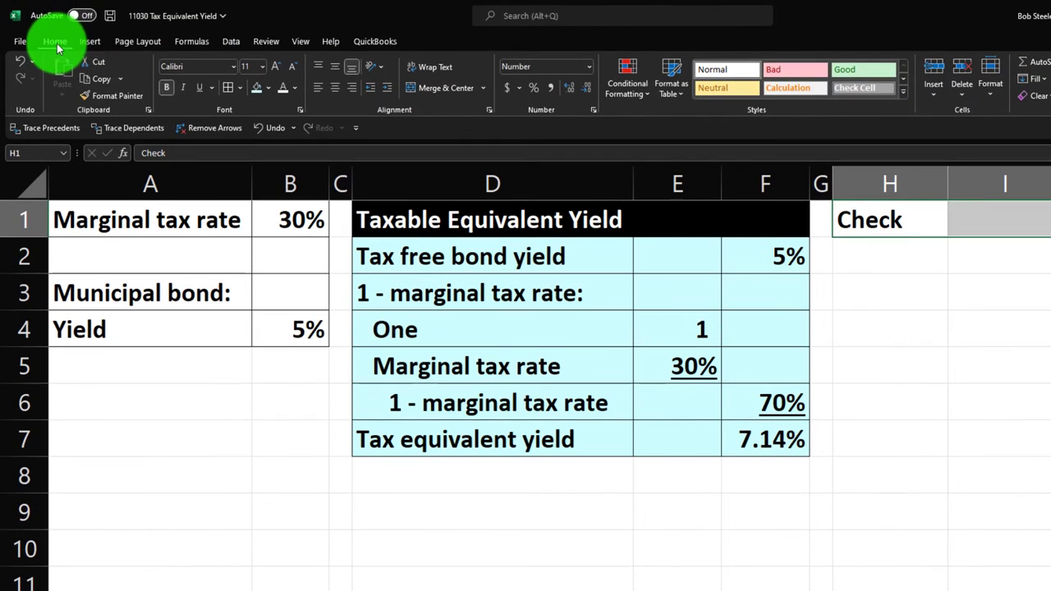
click(267, 88)
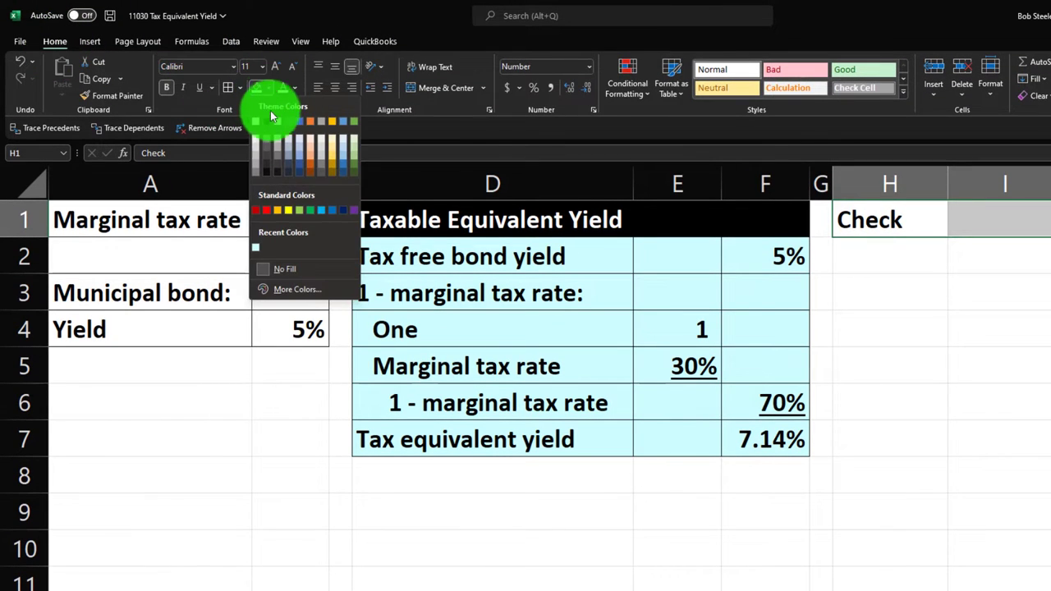
click(267, 123)
click(281, 88)
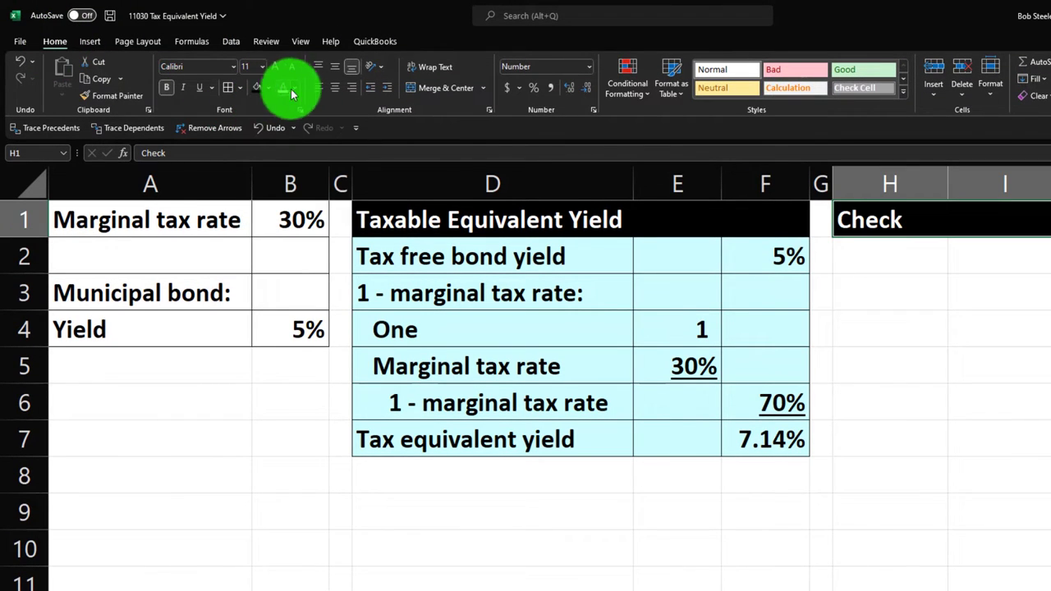
Enter the subheading "Earning before taxes:" in cell H2 under the "Check" heading.
click(851, 265)
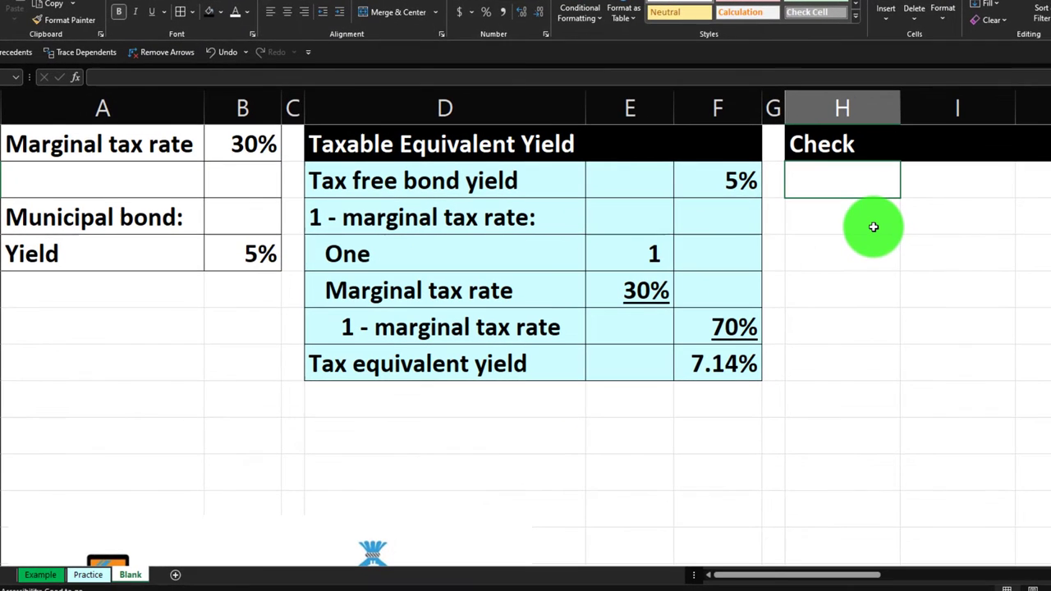
text(E)
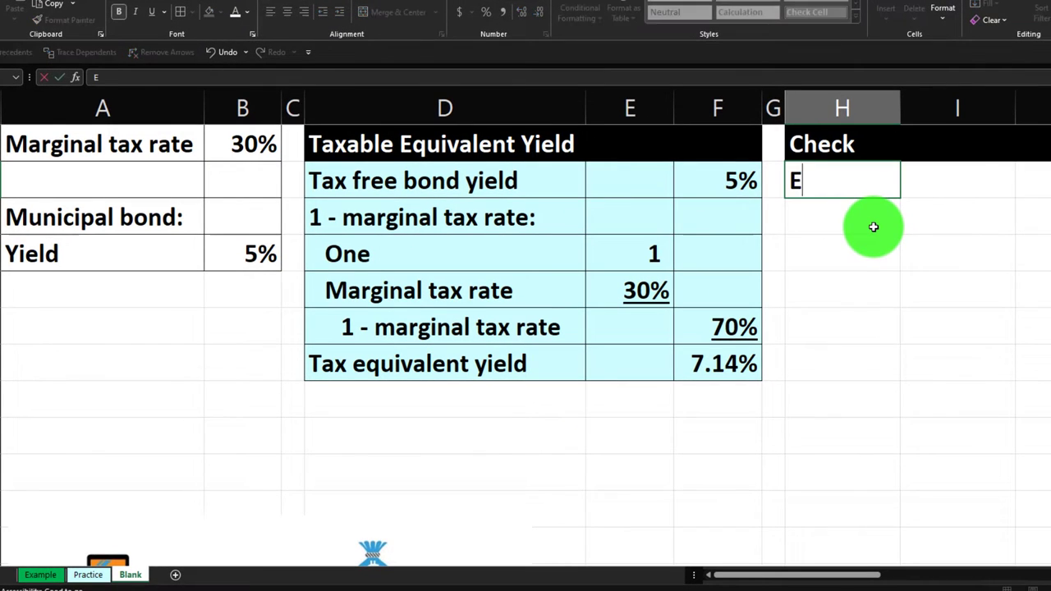
text(arning before taxes:)
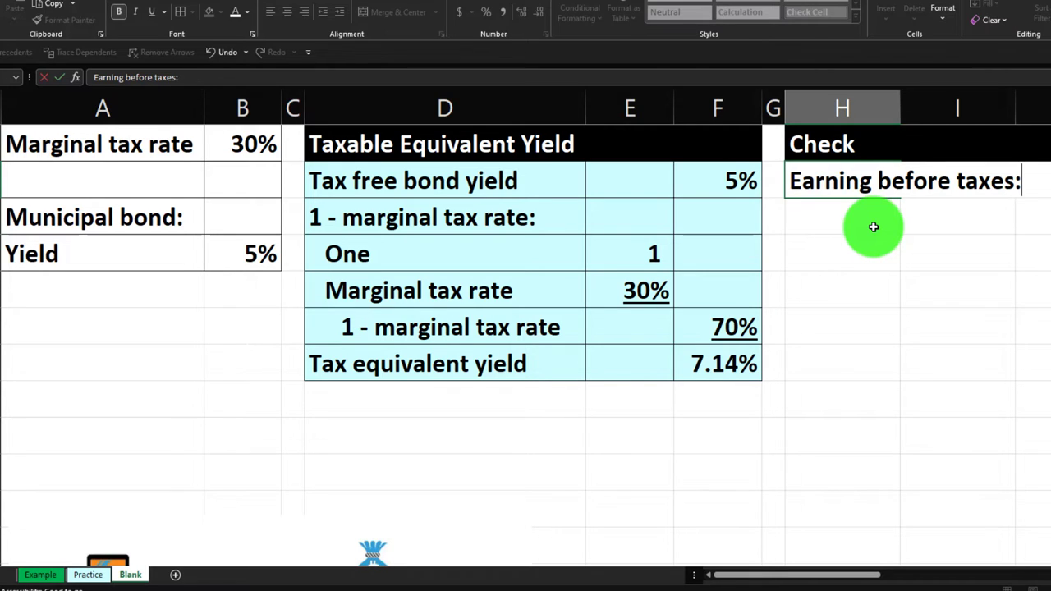
key(Return)
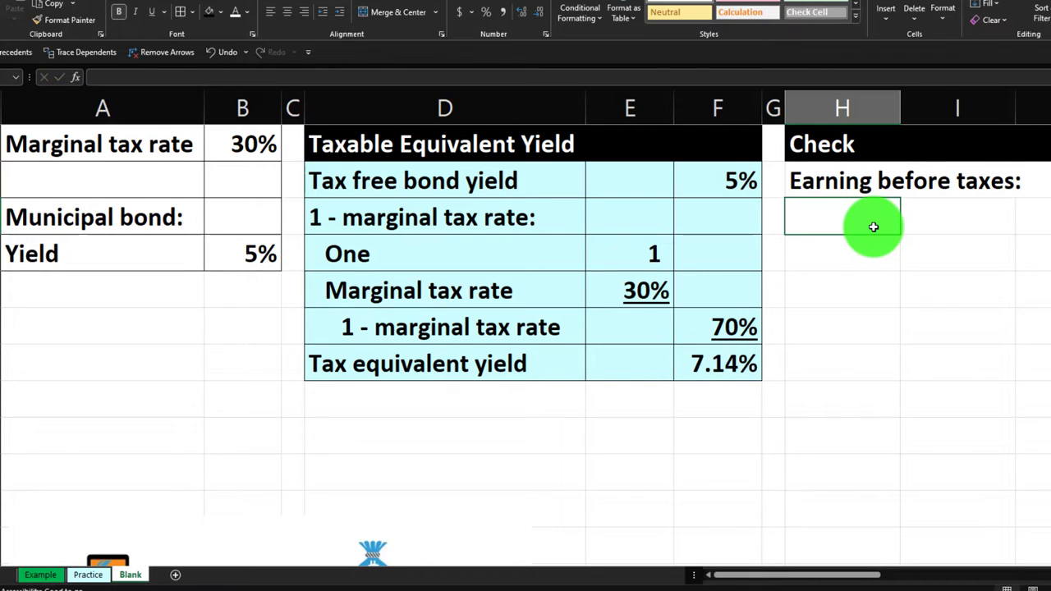
Enter the label "Investment" in H3 with 1000 in I3, and widen column H to fit the labels.
text(Investment)
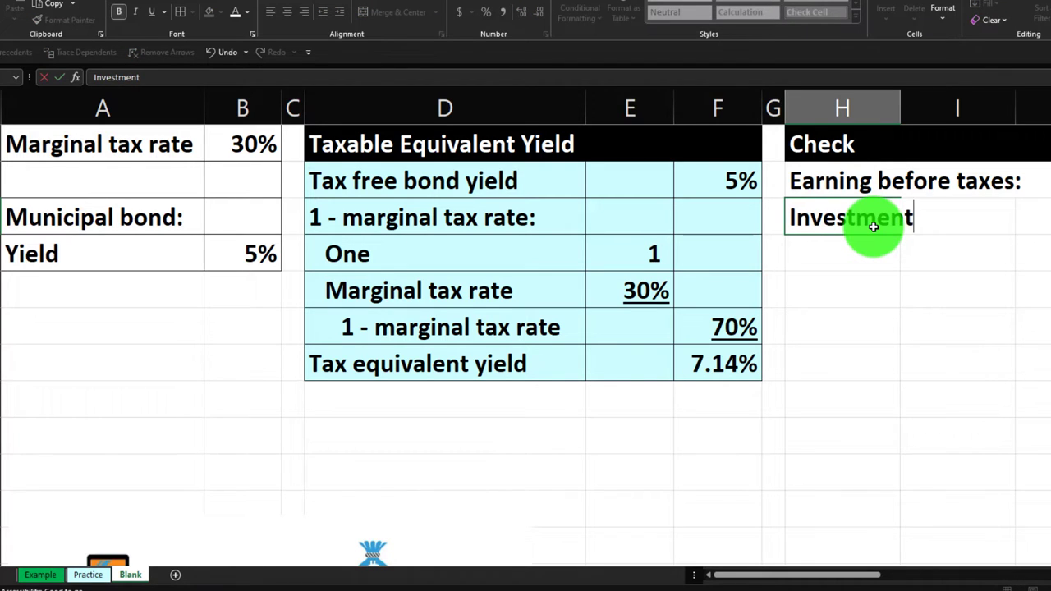
key(Tab)
drag(901, 107, 1015, 103)
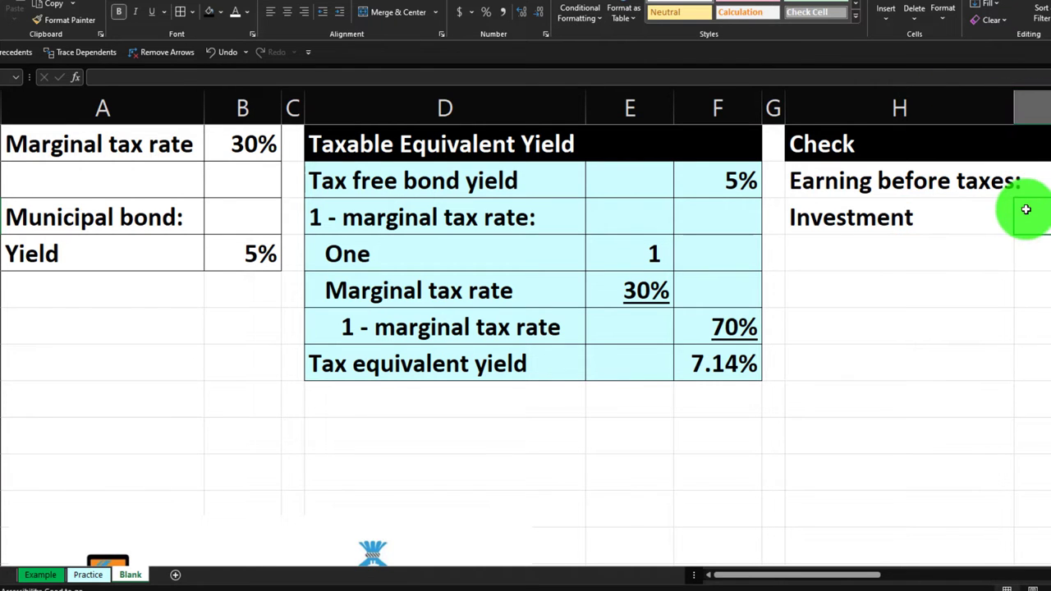
text(1000)
key(Return)
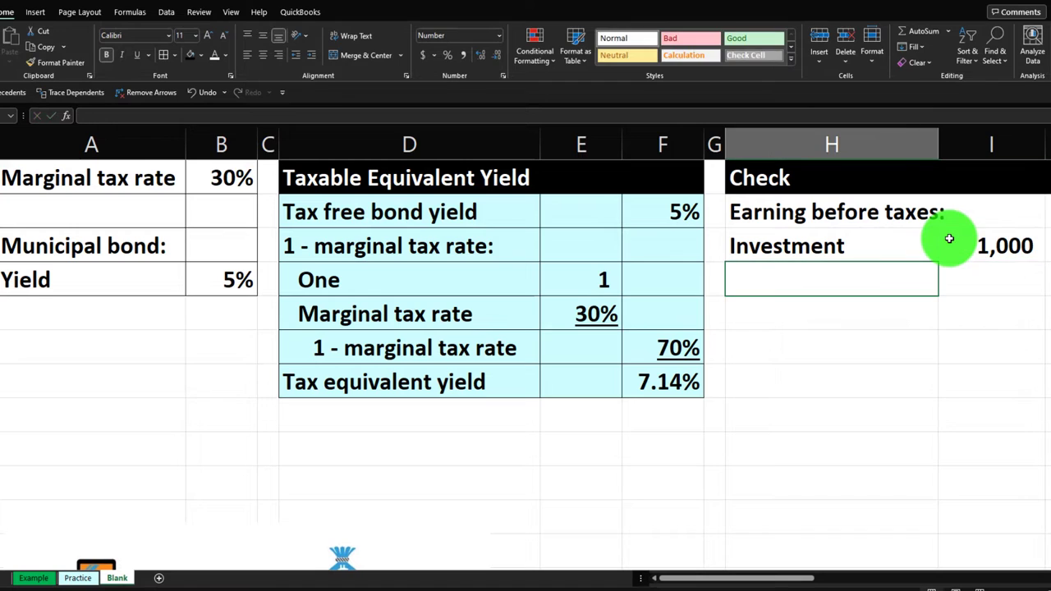
Enter the label "Tax equivalent yeild" in H4 and link I4 to the calculated tax equivalent yield with =F7.
text(Ta)
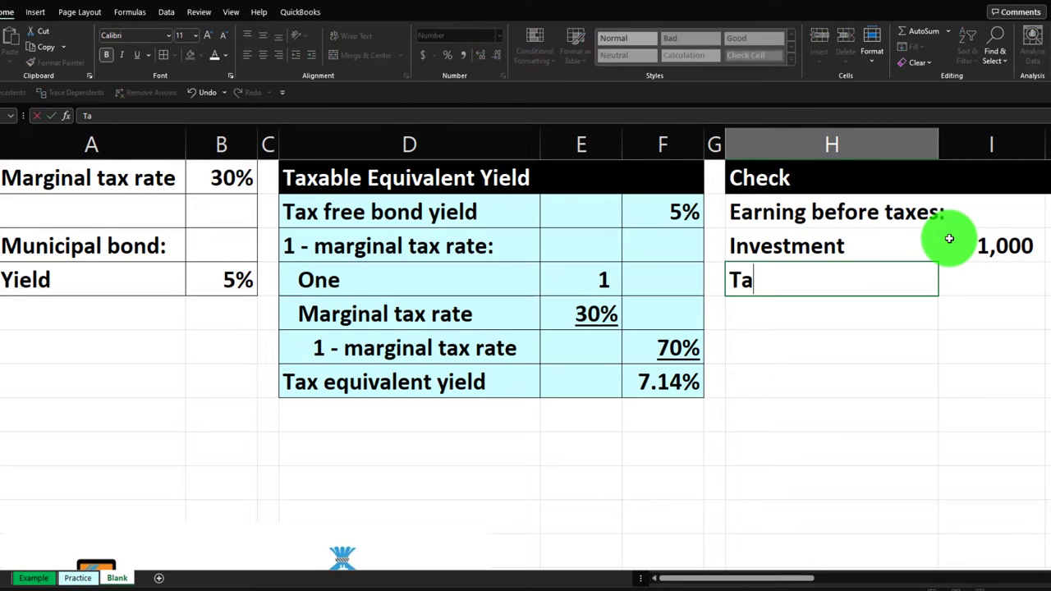
text(x equivalent yeild)
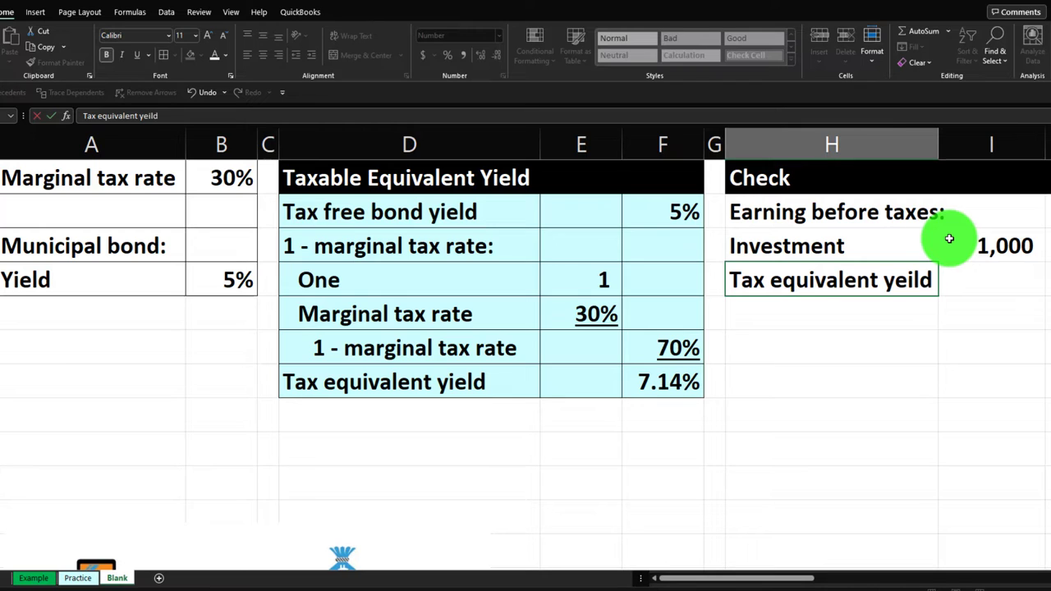
key(Tab)
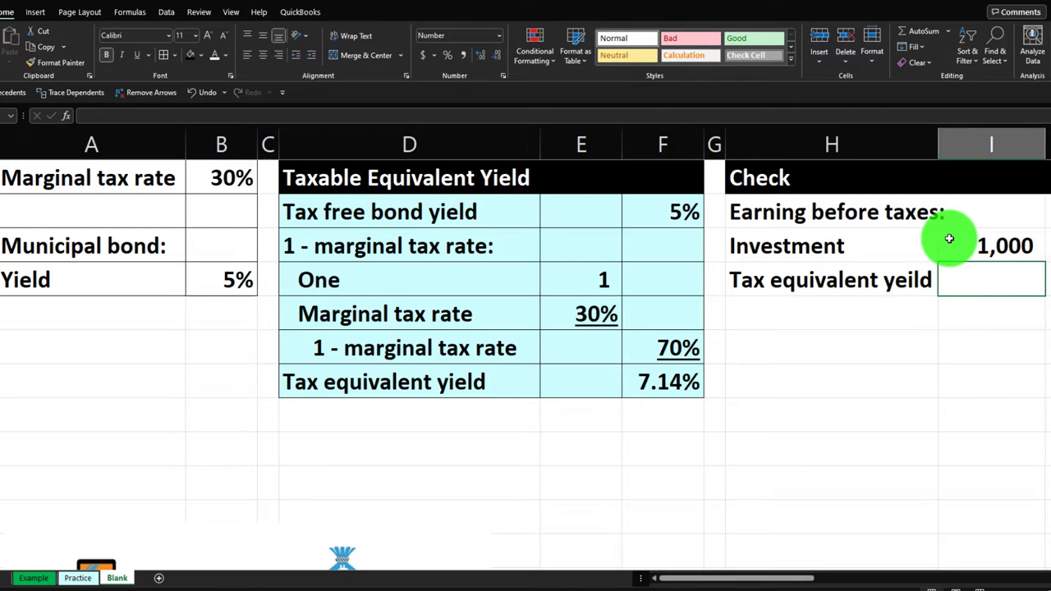
text(=)
key(Left)
key(Left)
key(Left)
key(Down)
key(Down)
key(Down)
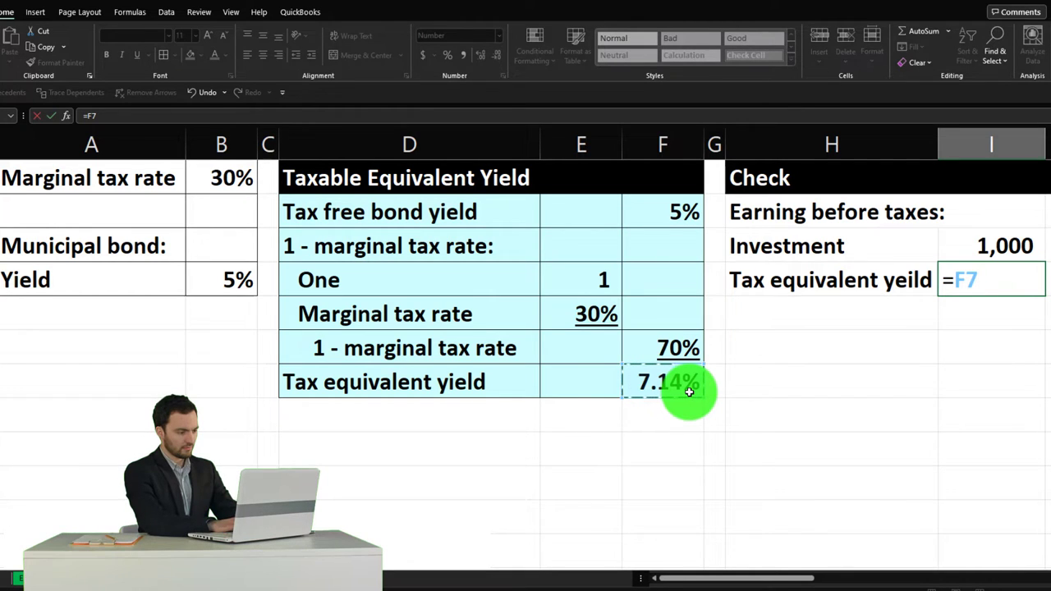
key(Return)
key(Up)
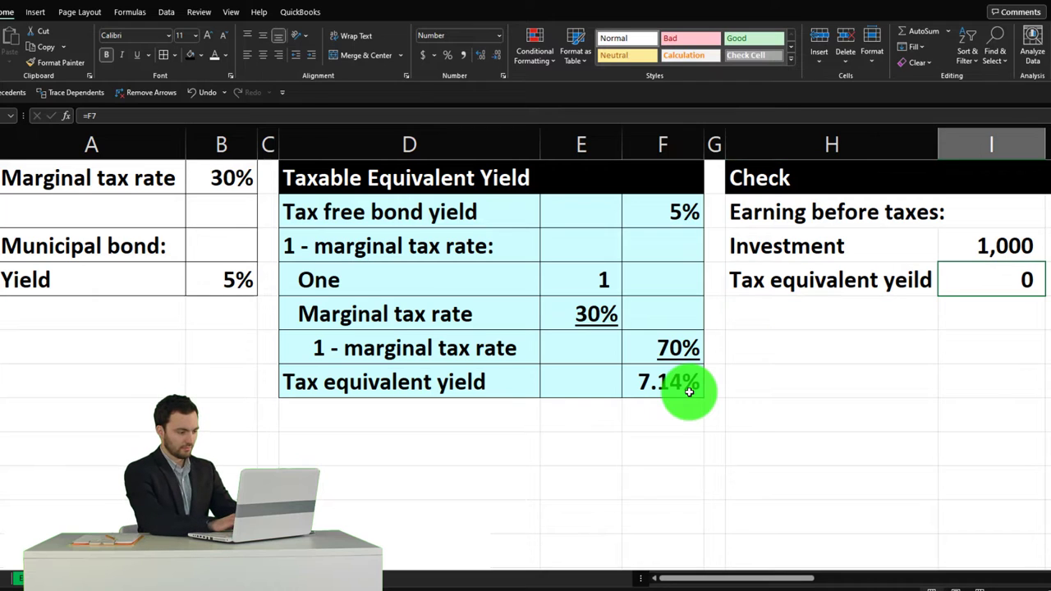
click(688, 390)
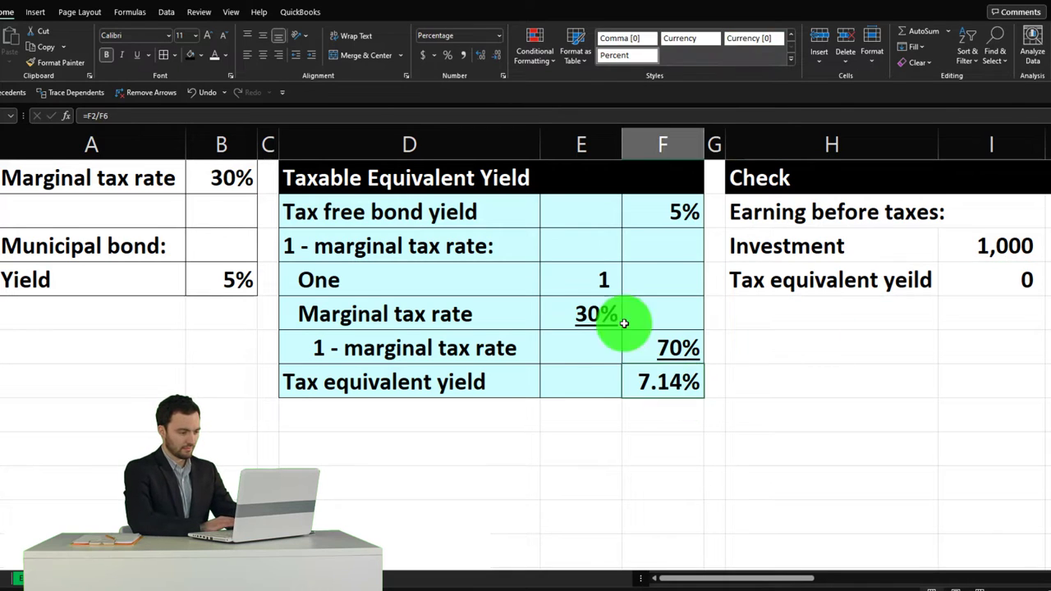
click(481, 60)
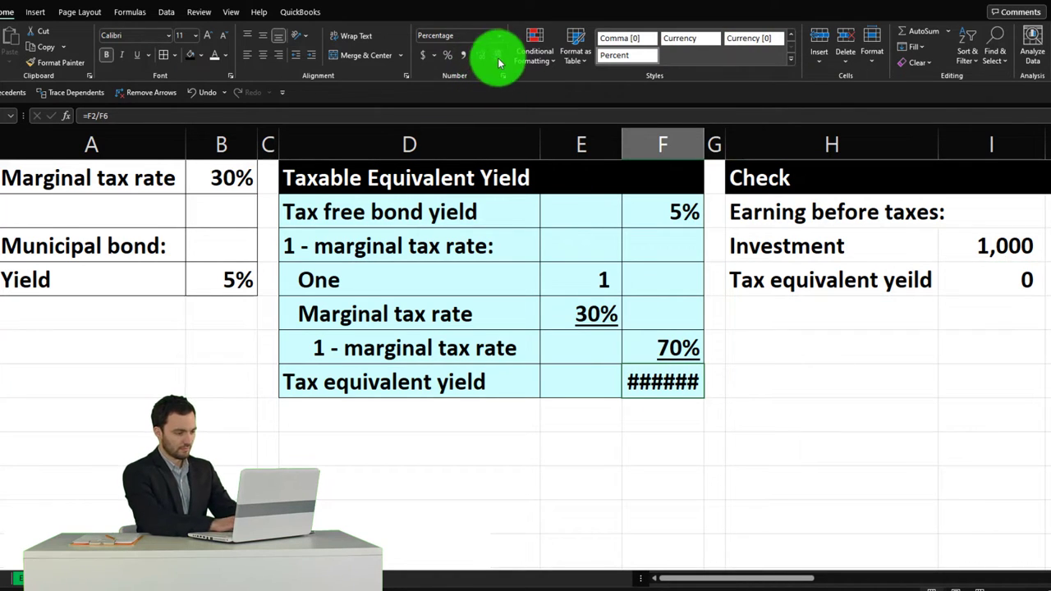
click(497, 55)
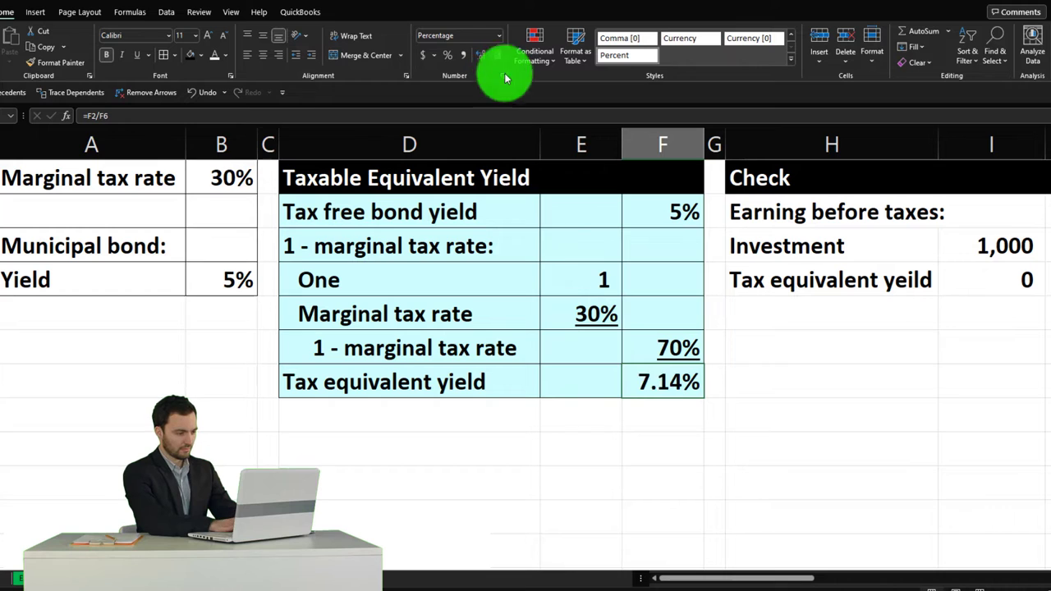
Format the tax equivalent yield in I4 as a percentage with two decimal places.
click(988, 278)
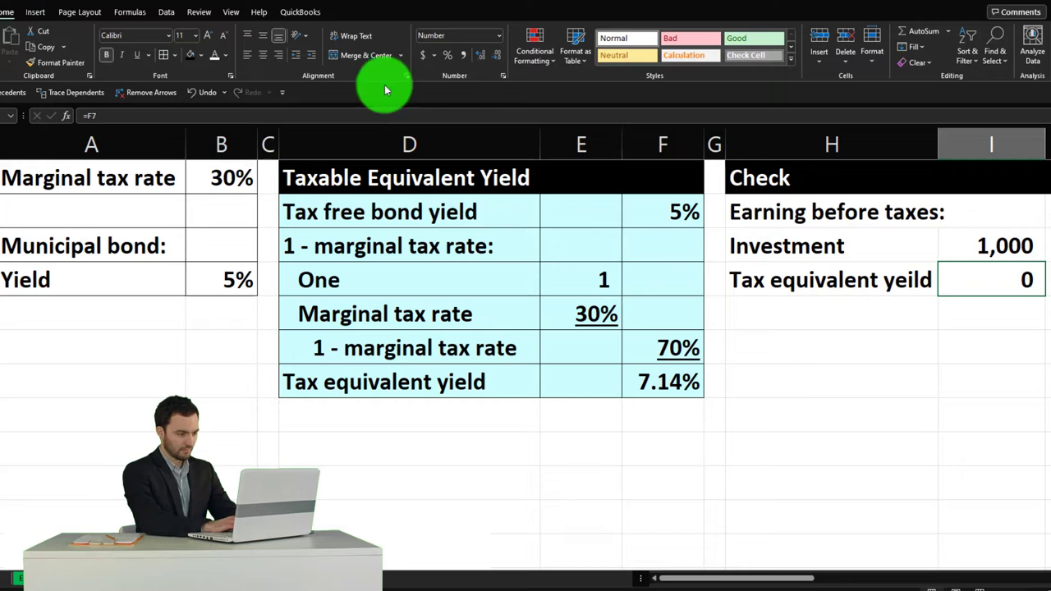
click(450, 56)
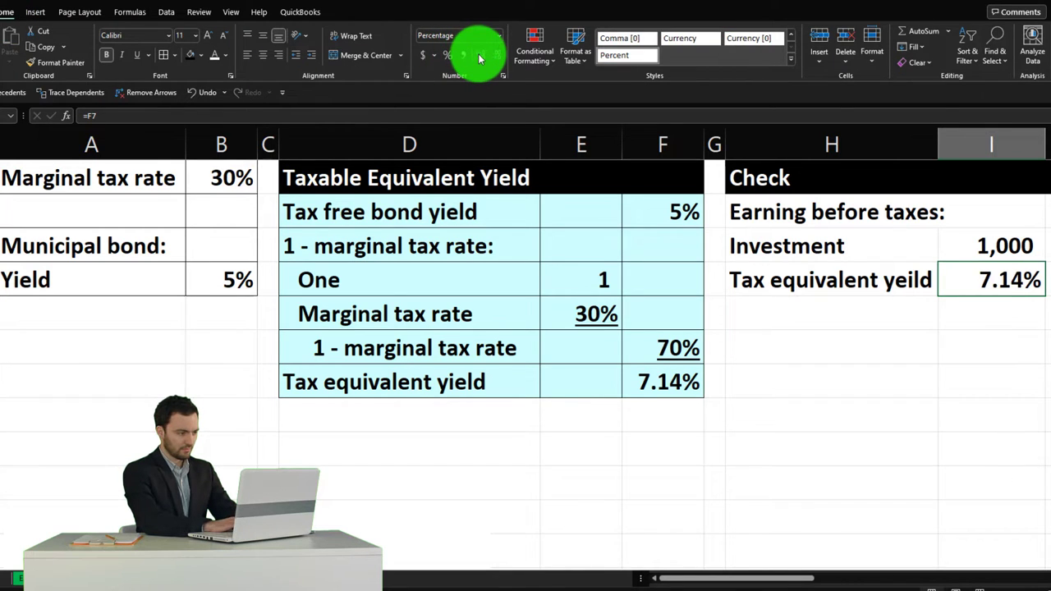
click(480, 56)
click(481, 55)
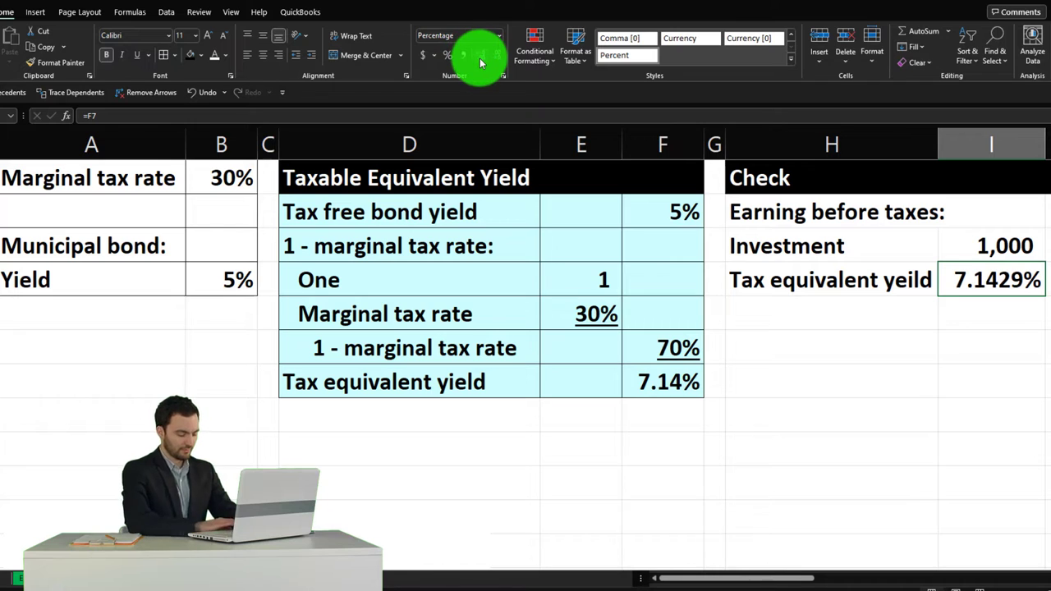
click(496, 59)
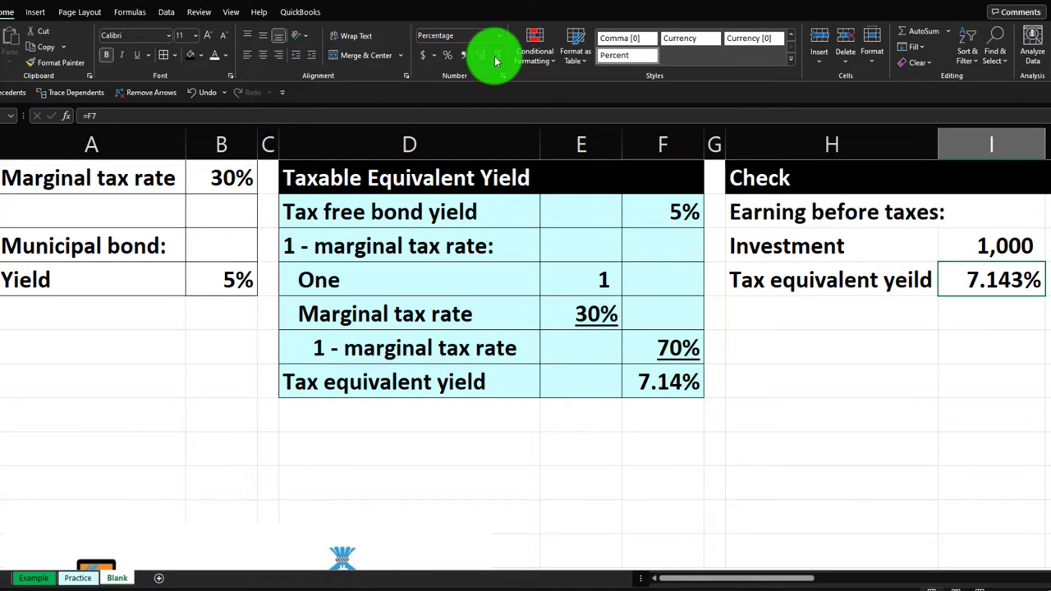
click(496, 59)
Enter the label "Earning before taxes" in cell H5.
click(811, 311)
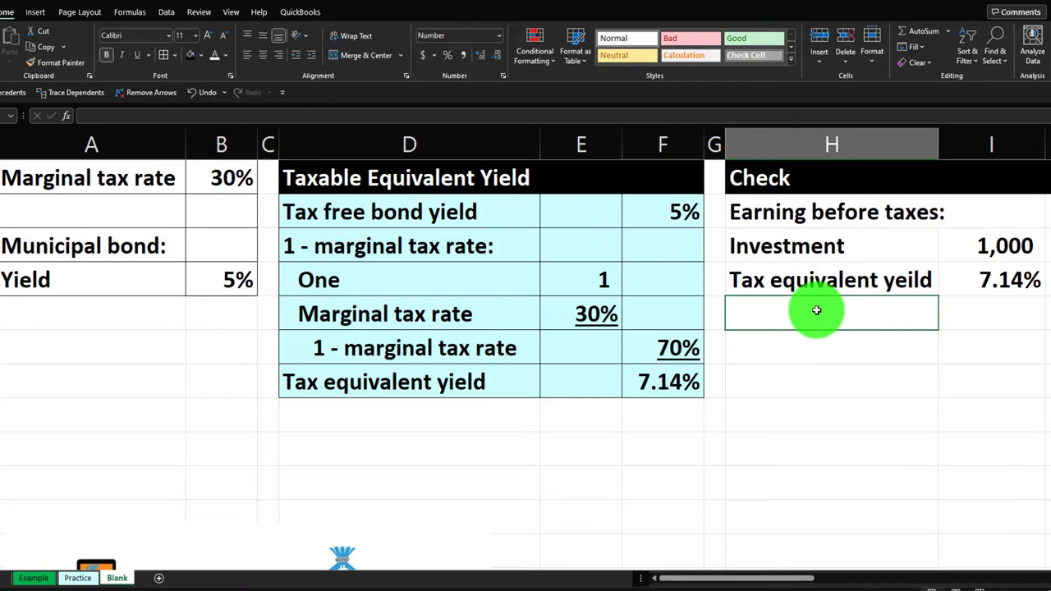
text(E)
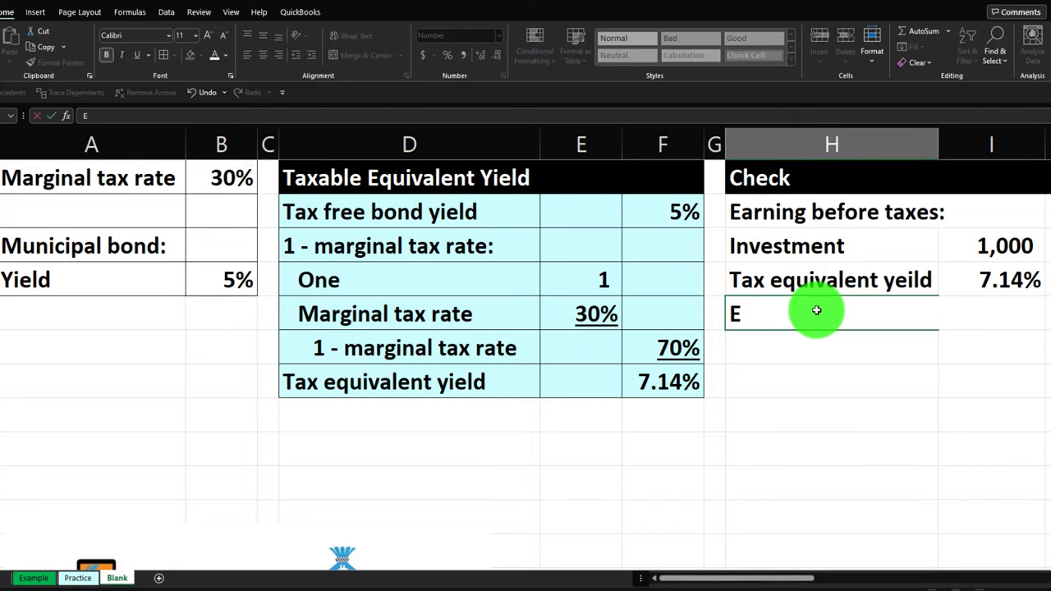
text(rarning before taxes:)
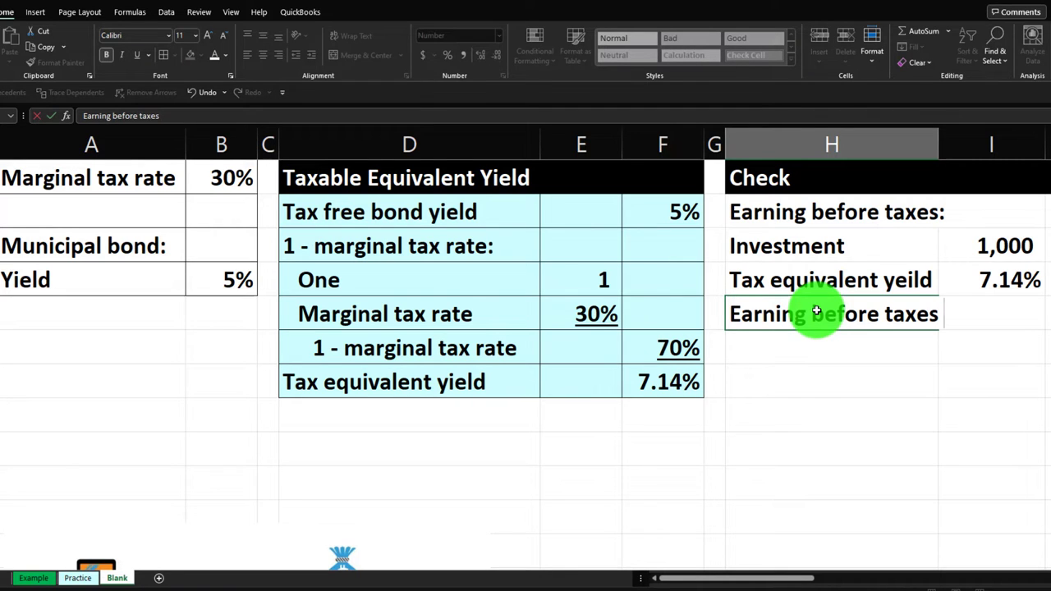
key(Tab)
key(Tab)
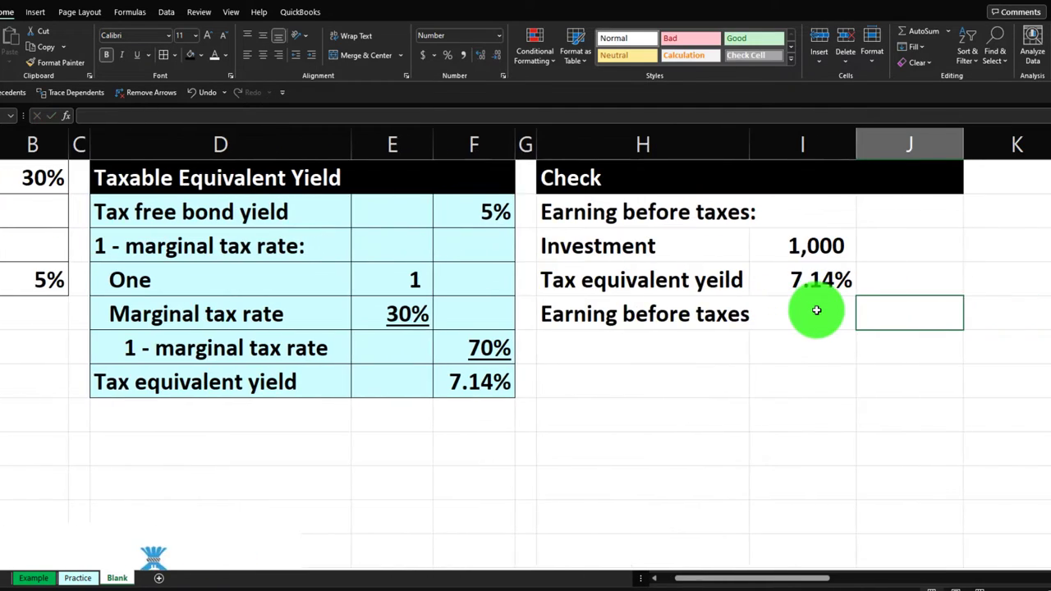
Calculate the earnings before taxes in J5 by multiplying the investment by the yield with =I3*I4.
text(=)
key(Left)
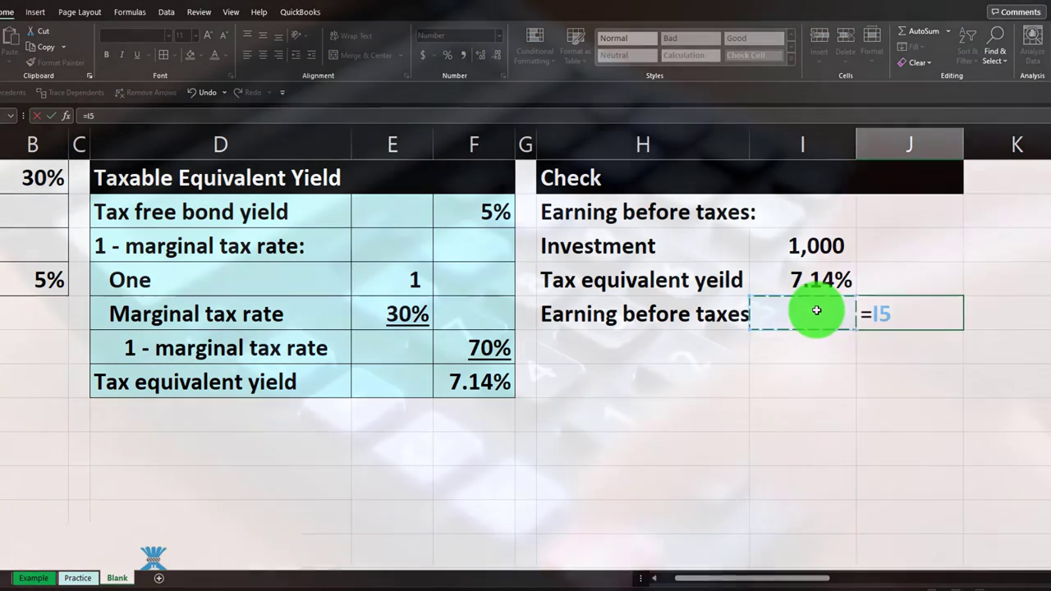
key(Up)
key(Up)
text(*)
key(Left)
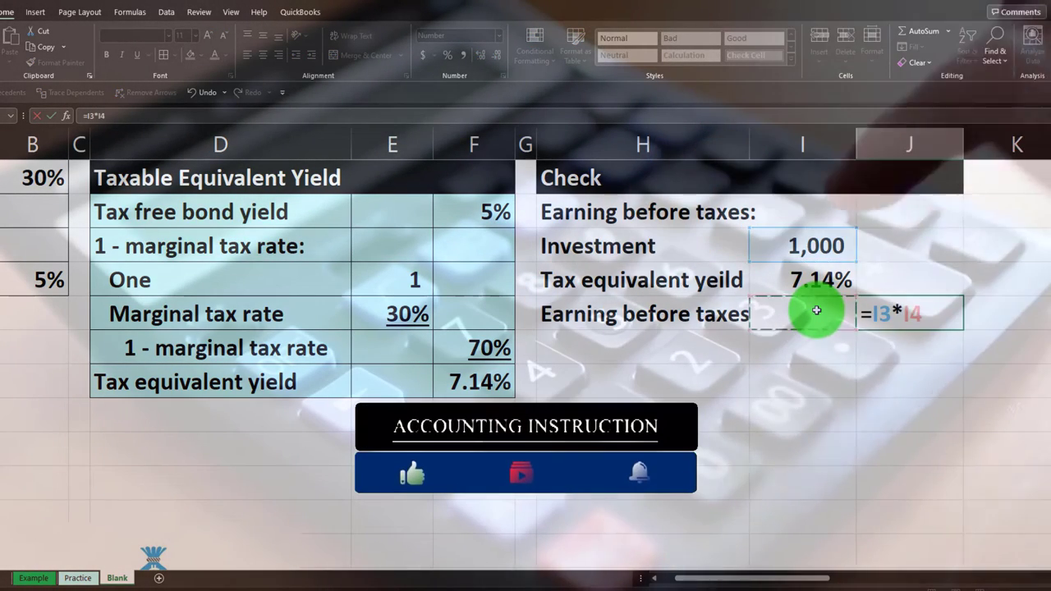
key(Up)
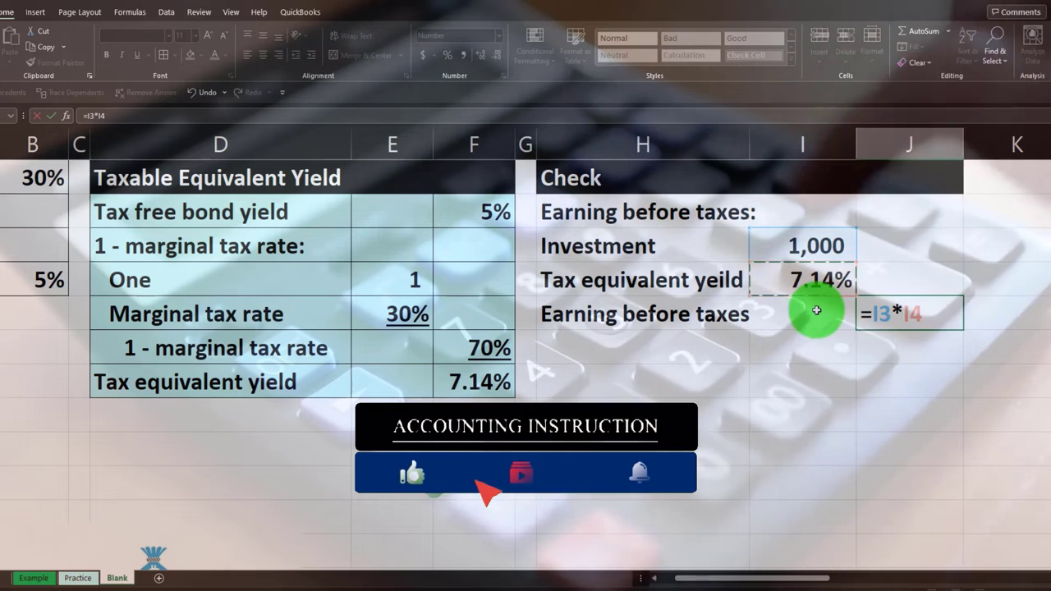
key(Return)
Show the earnings before taxes in J5 with two decimal places.
key(Up)
key(Right)
key(Right)
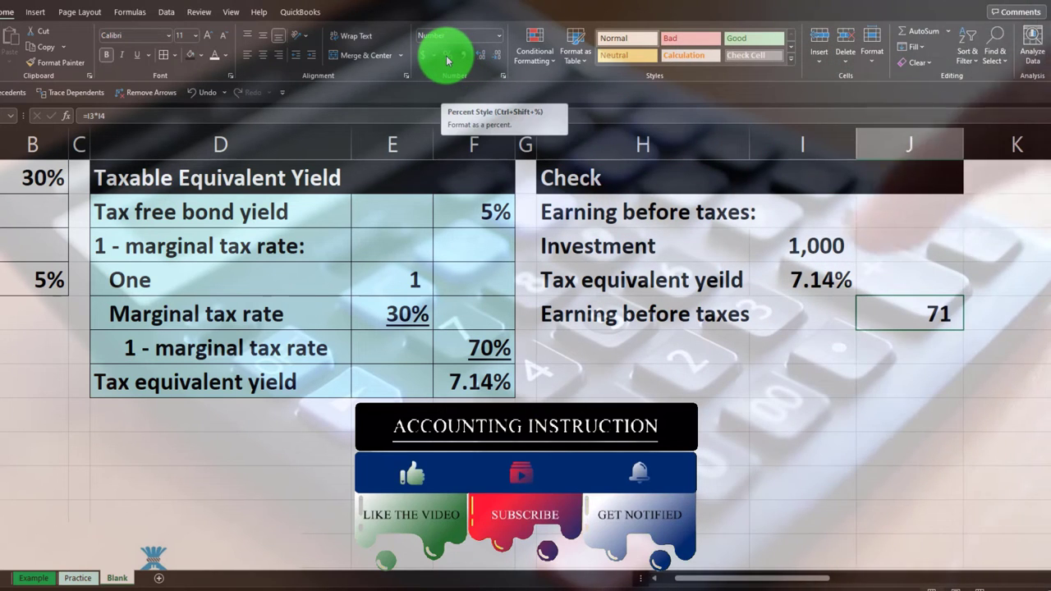
click(480, 57)
click(480, 58)
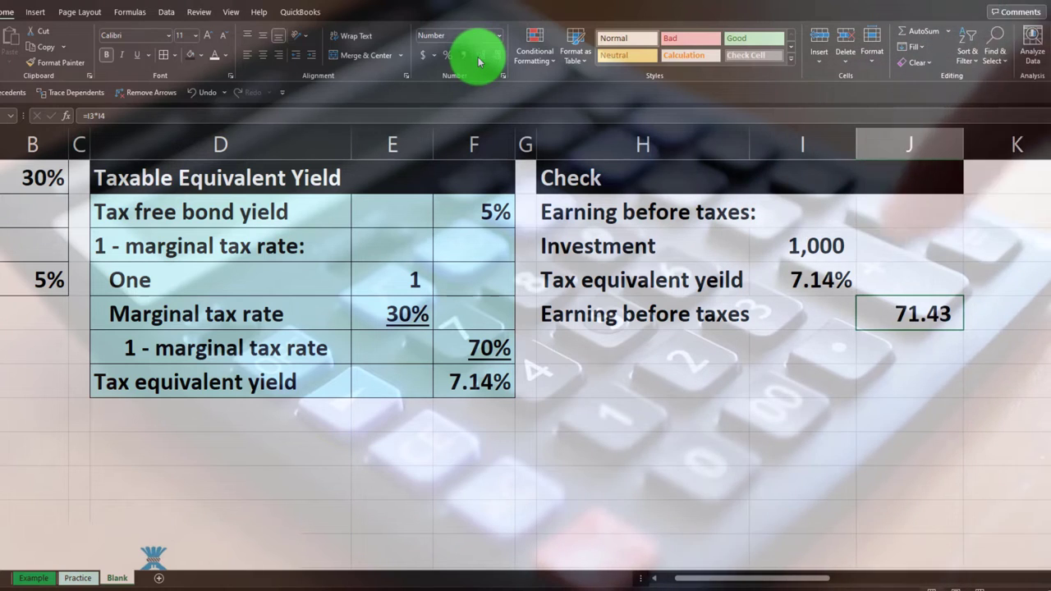
Underline the tax equivalent yield in cell I4.
click(818, 250)
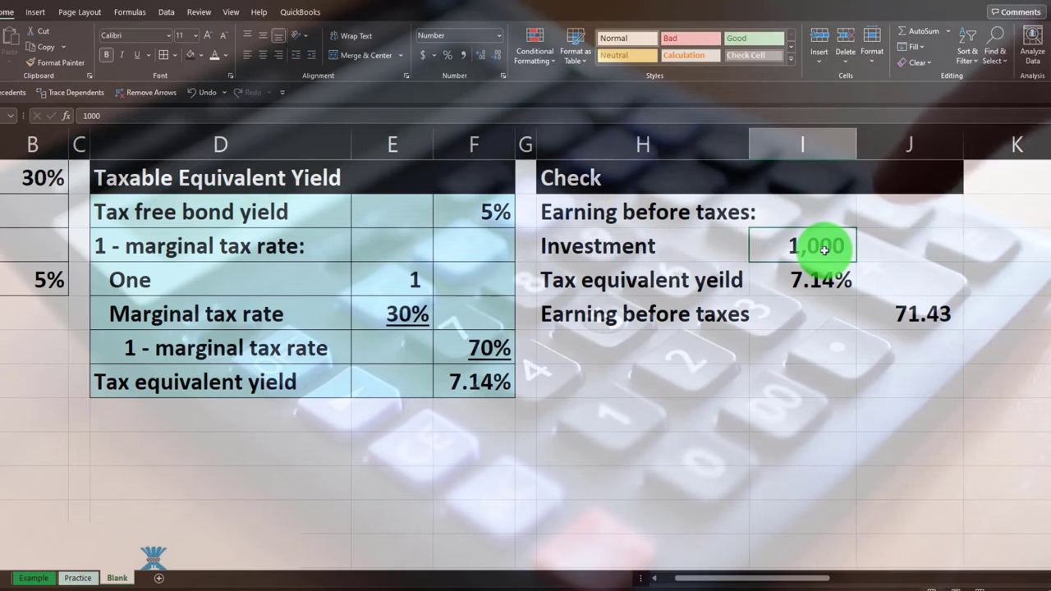
click(881, 316)
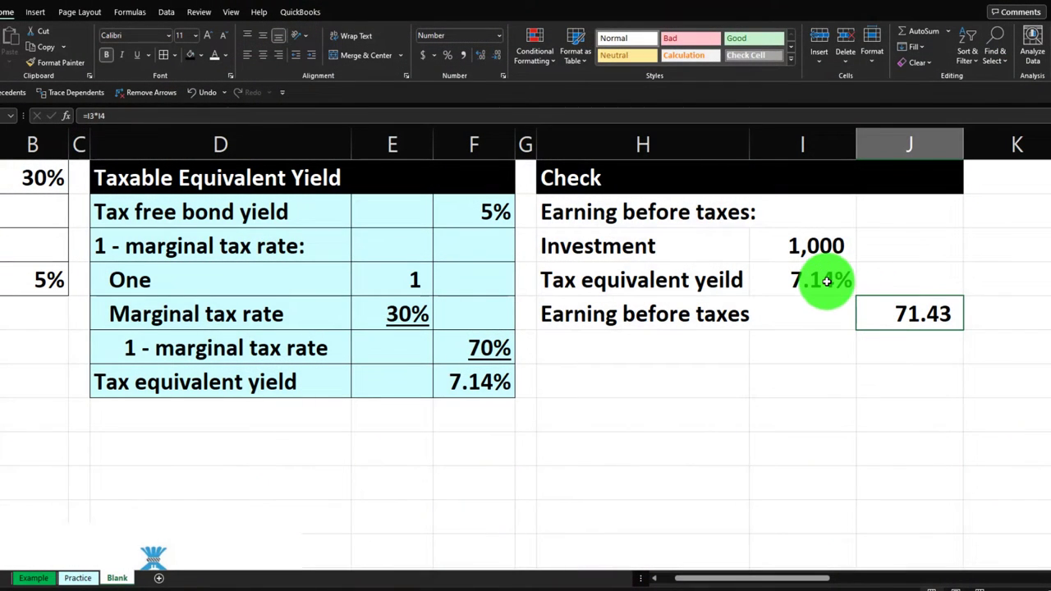
click(829, 281)
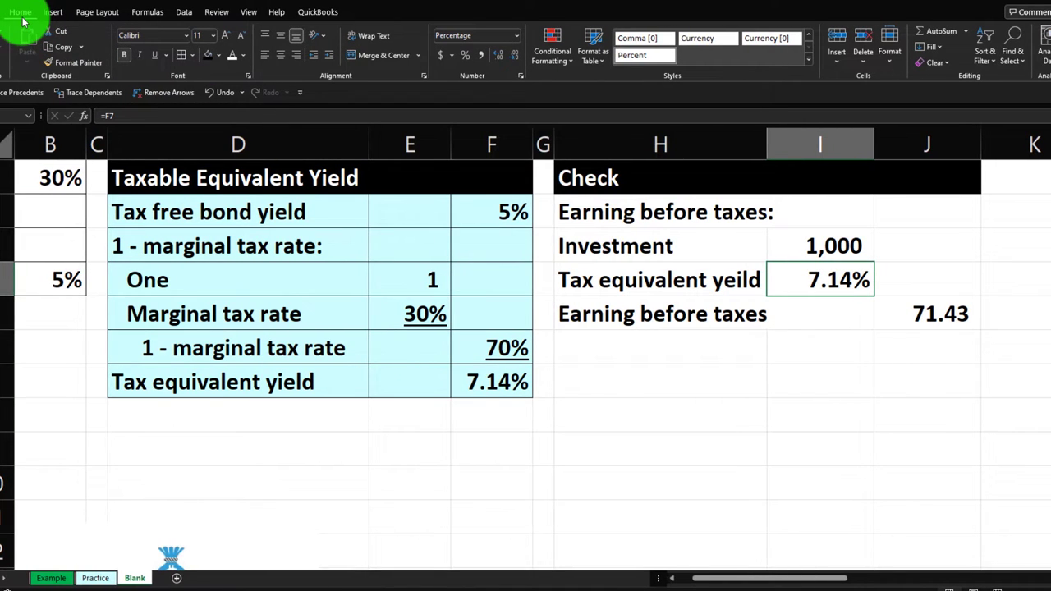
click(153, 54)
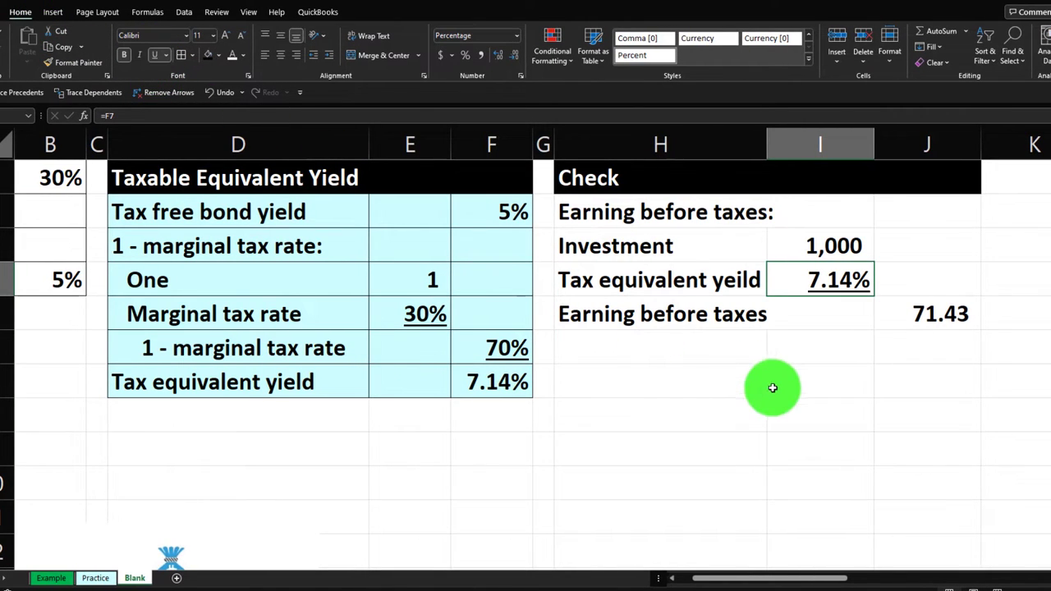
Fill the label in H6 by linking it to the "Marginal tax rate" label in D5.
click(726, 352)
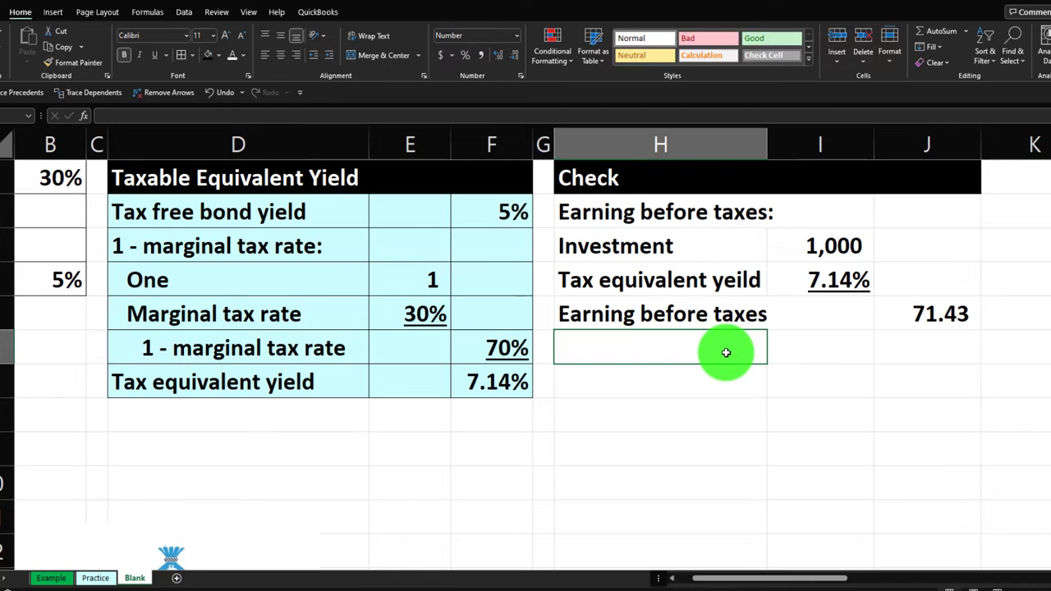
text(=)
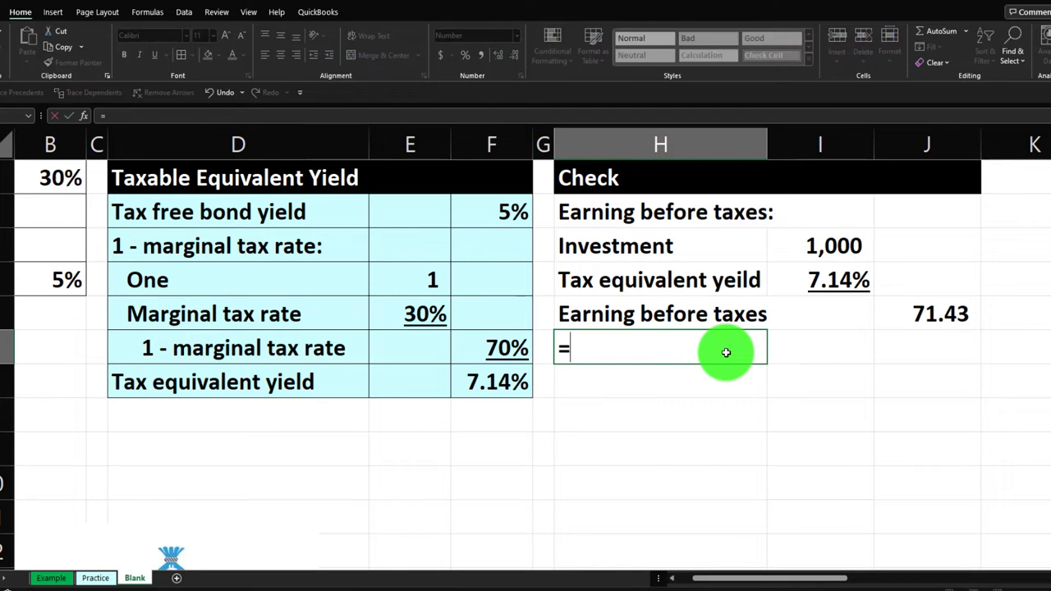
key(Left)
key(Left)
key(Left)
key(Left)
key(Up)
key(Tab)
Link cell J6 to the marginal tax rate in the yield table with =E5.
text(=)
key(Left)
key(Left)
key(Left)
key(Left)
key(Left)
key(Up)
key(Right)
key(Right)
key(Right)
key(Down)
key(Down)
key(Return)
key(Up)
key(Right)
key(Right)
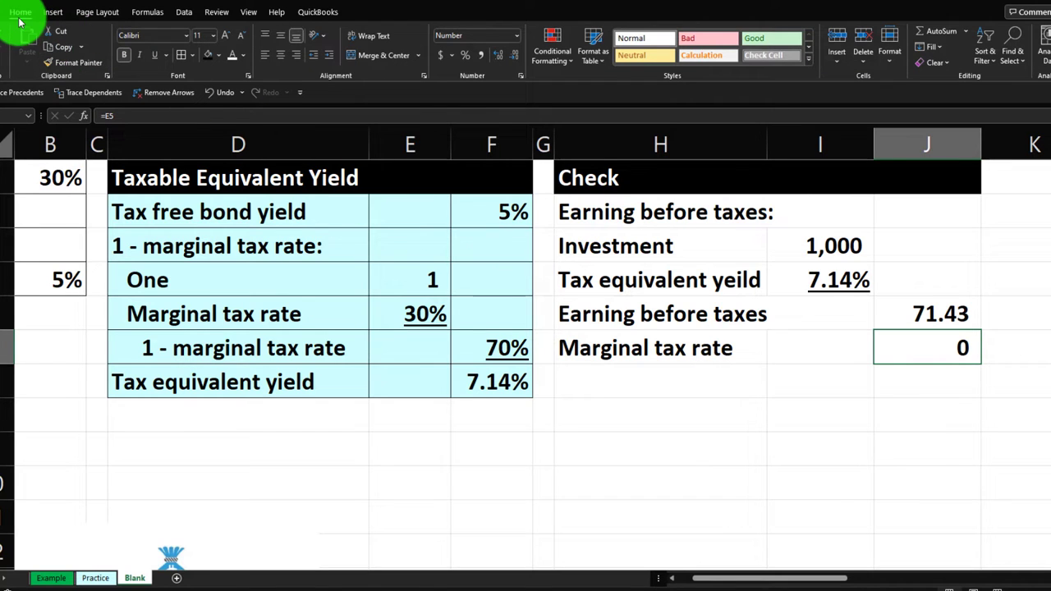
Underline the marginal tax rate in cell J6 and format it as a percentage.
click(154, 56)
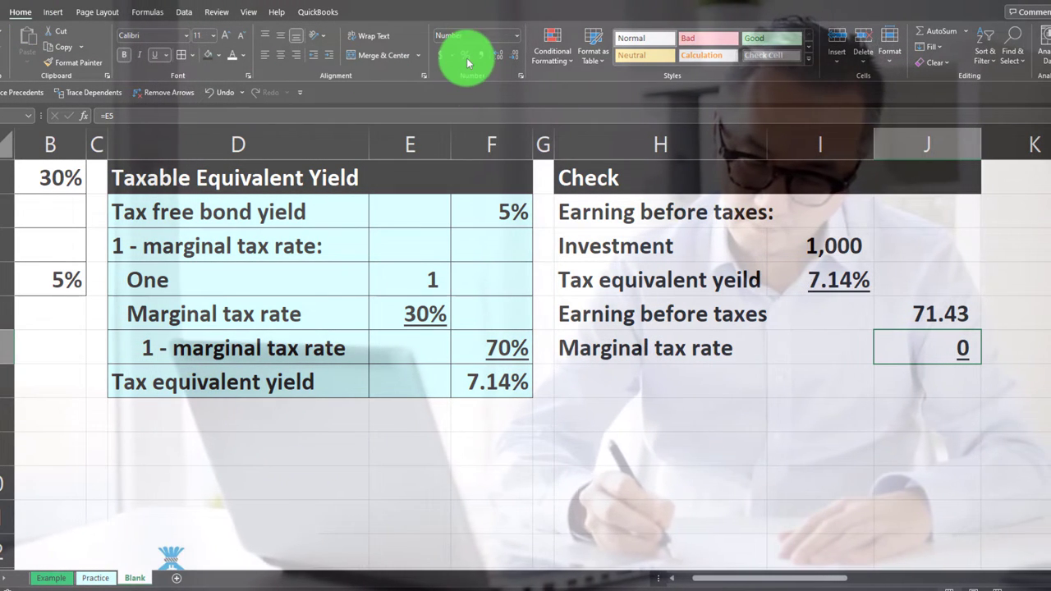
click(466, 57)
Enter the label "Tax" in cell H7 below the marginal tax rate label.
click(591, 375)
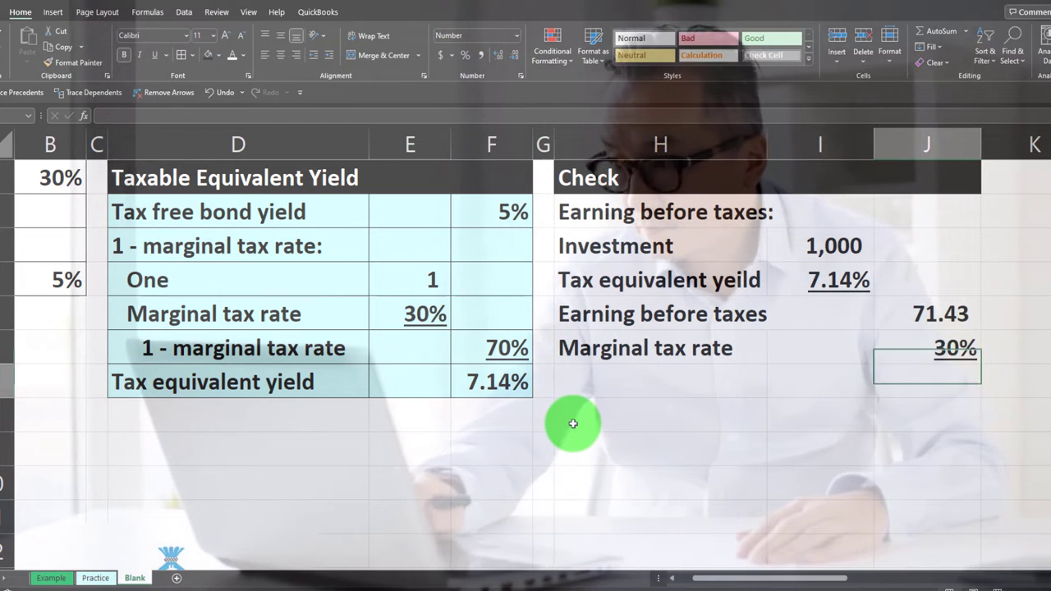
text(Tax)
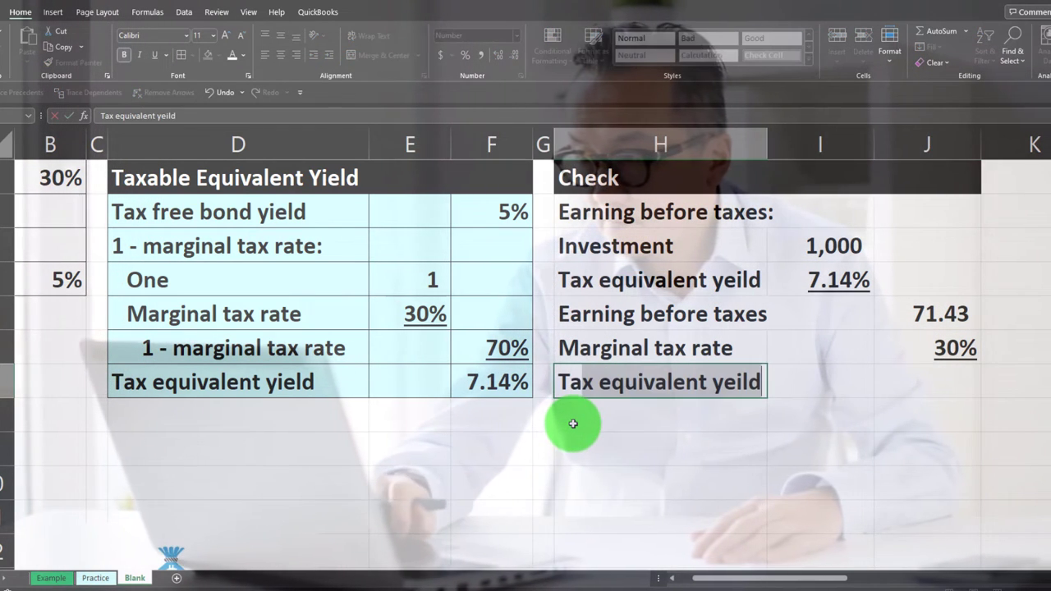
key(Delete)
key(Tab)
key(Tab)
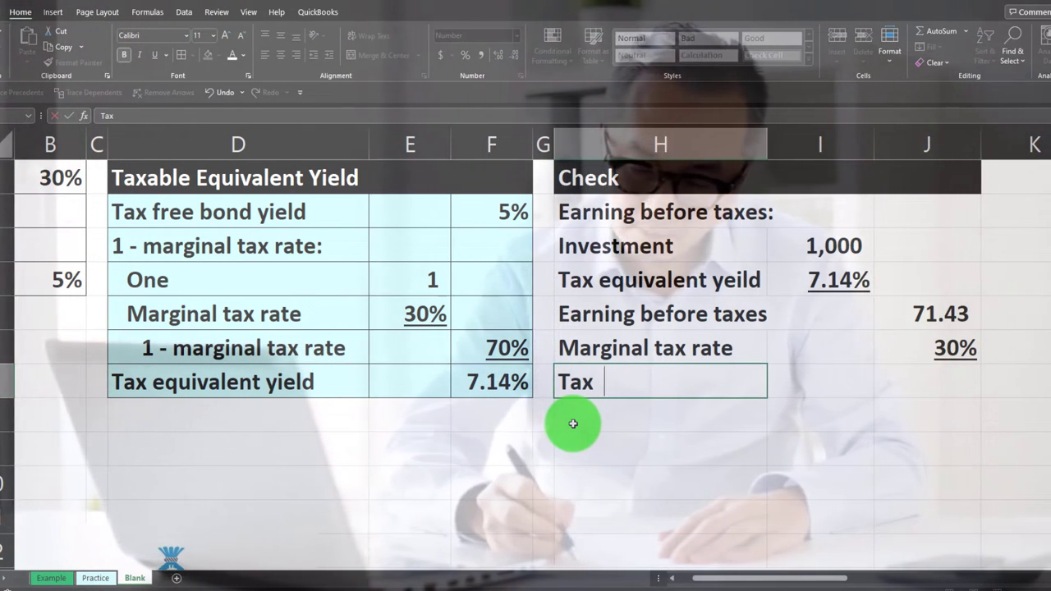
Calculate the tax in cell J7 by multiplying earnings before taxes by the marginal tax rate with =J5*J6.
text(=)
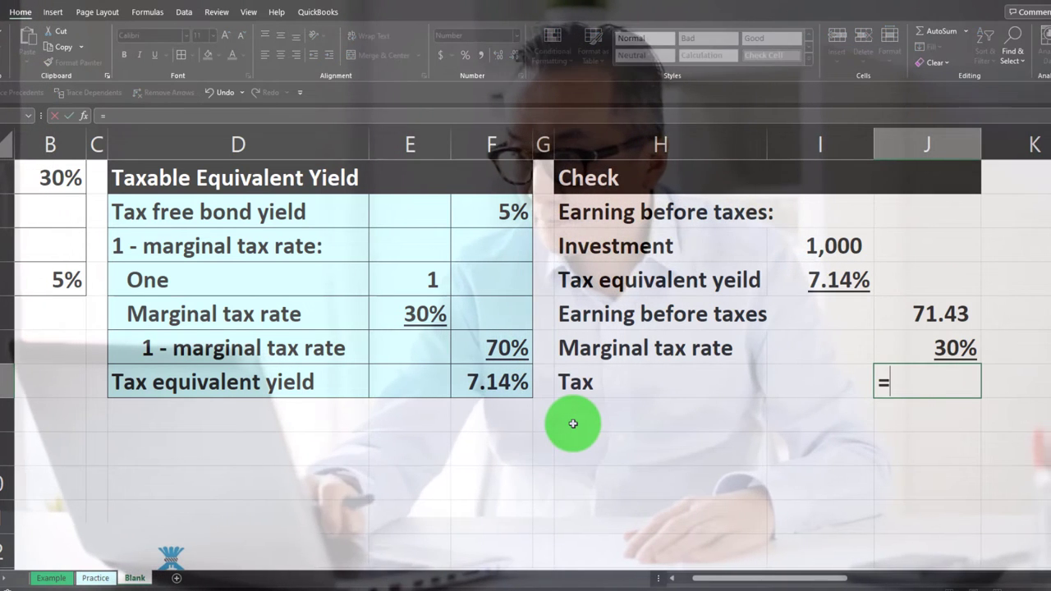
key(Up)
key(Up)
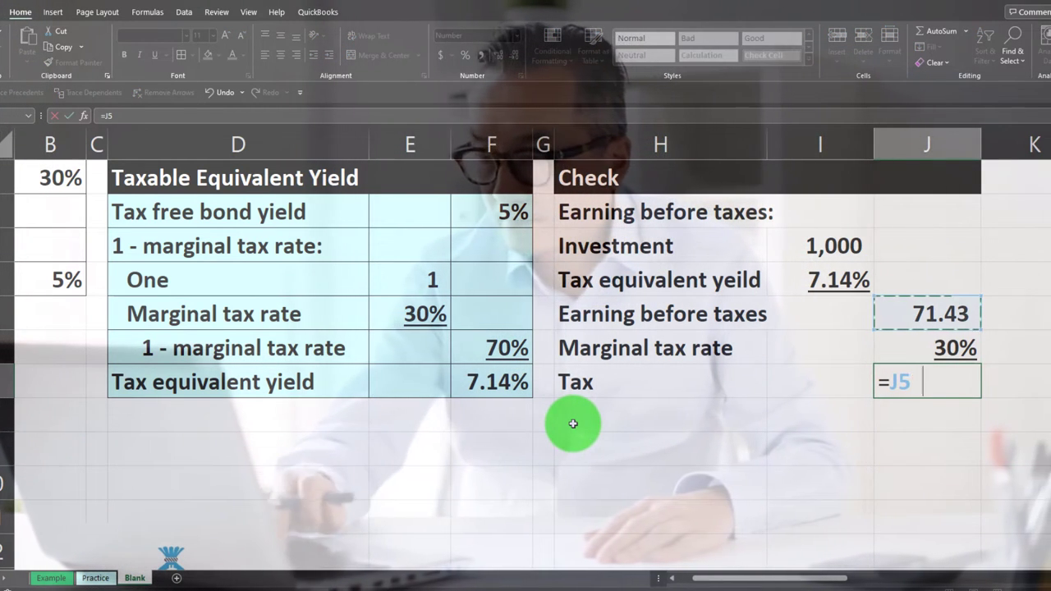
text(*)
key(Up)
key(Return)
Show the tax amount in cell J7 with two decimal places.
key(Up)
key(Right)
key(Right)
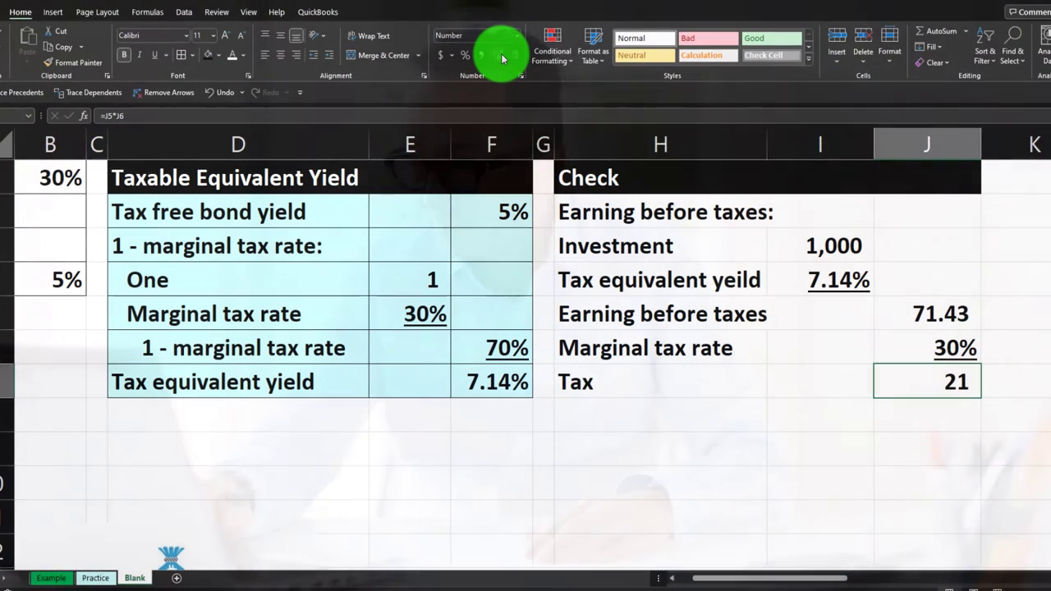
click(500, 56)
click(502, 58)
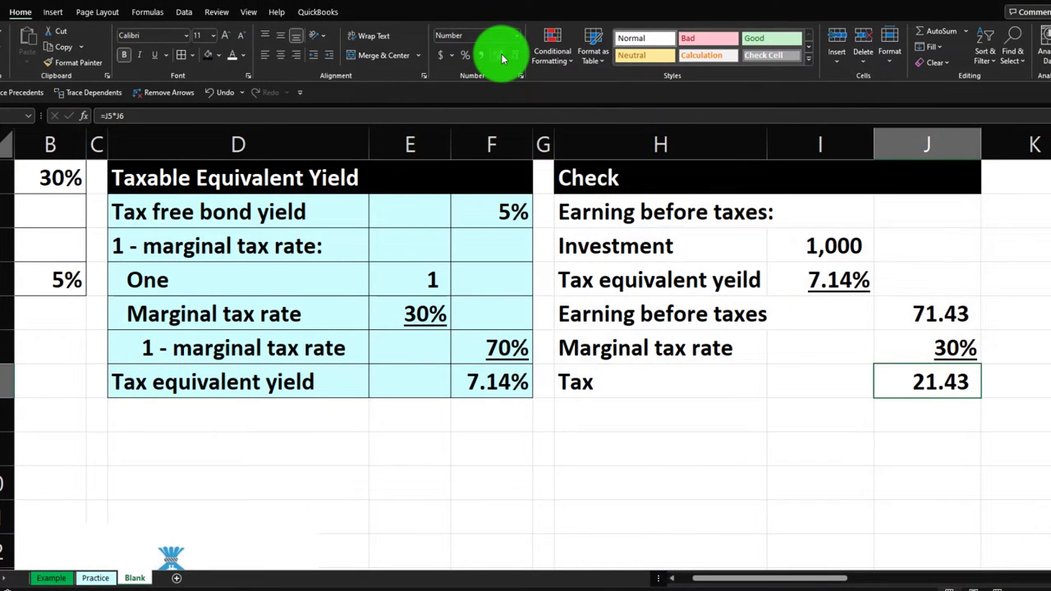
Enter the label "Earnings after taxes" in cell H8.
key(Down)
key(Left)
key(Left)
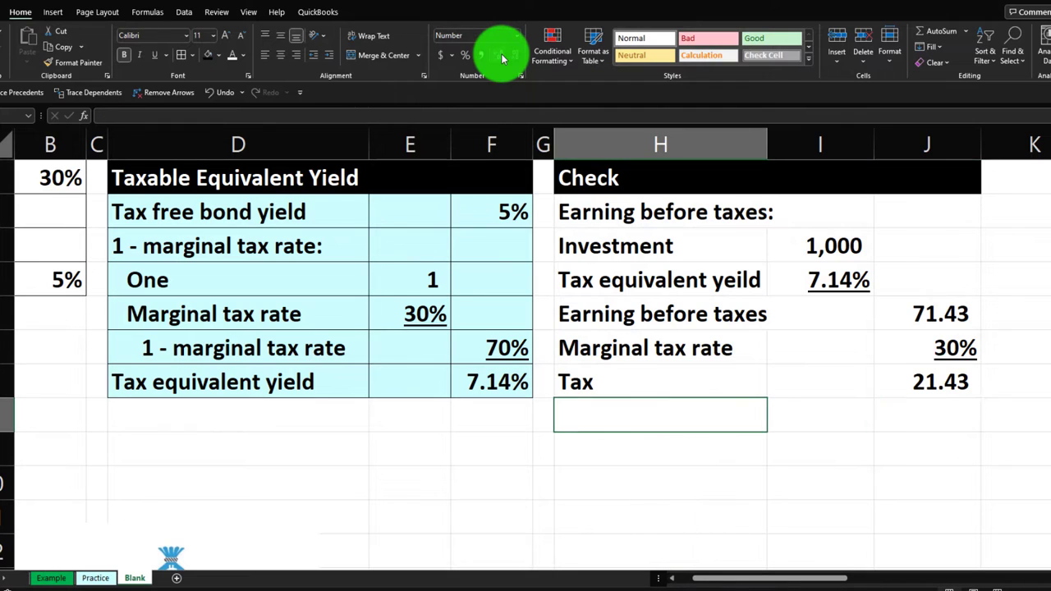
text(Earnings afte)
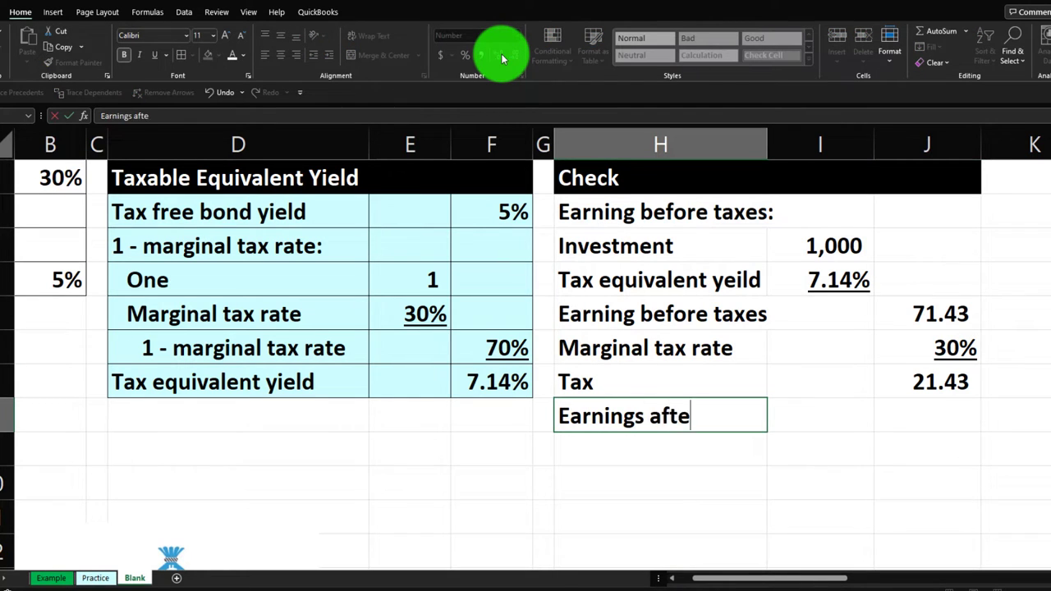
text(r taxes)
key(Tab)
key(Tab)
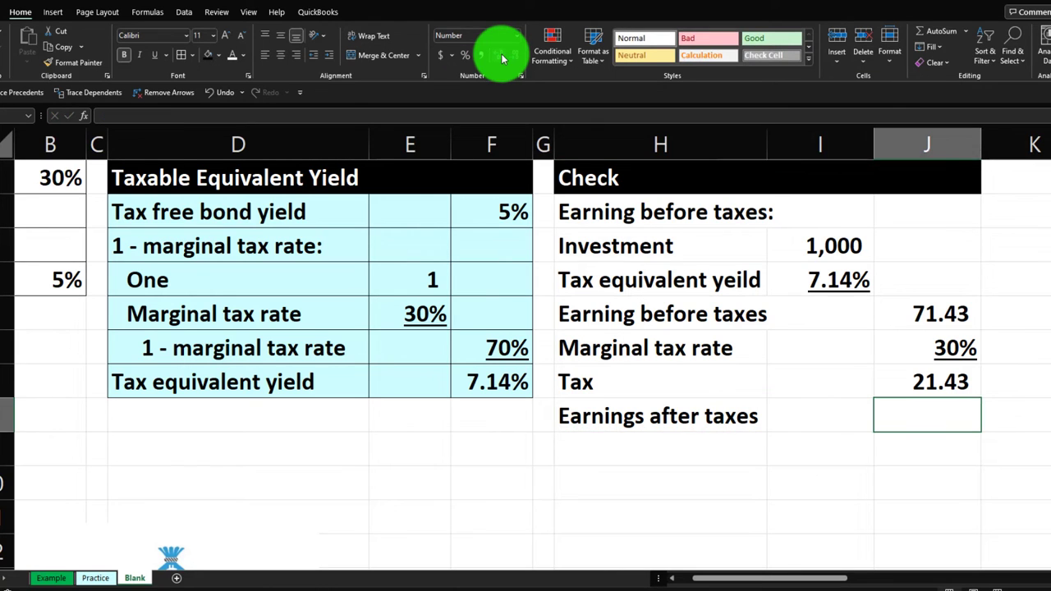
Calculate the earnings after taxes in cell J8 by subtracting the tax with =J5-J7.
text(=)
key(Up)
key(Up)
key(Up)
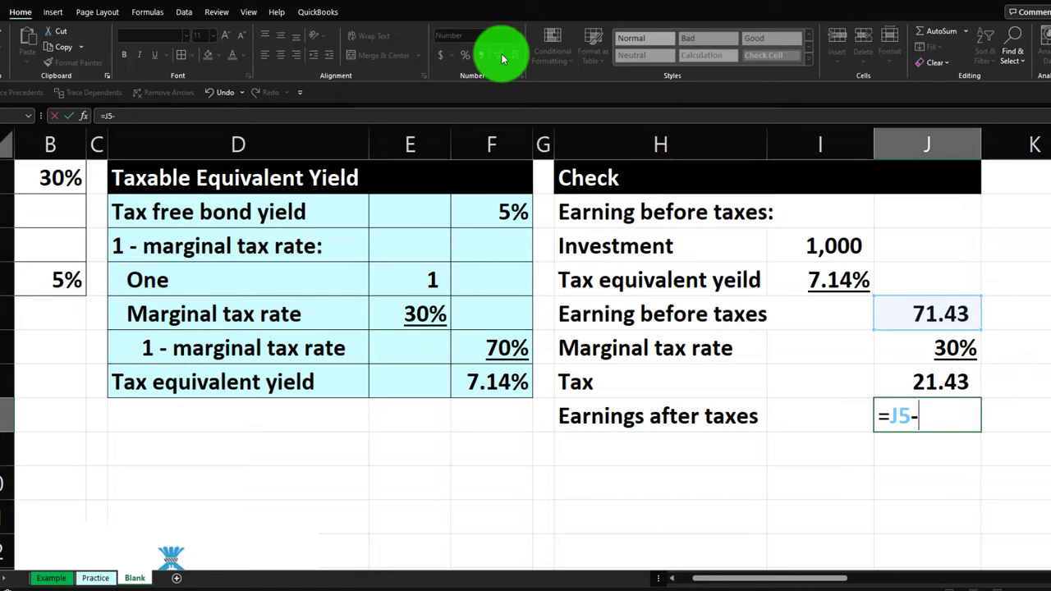
text(-)
key(Up)
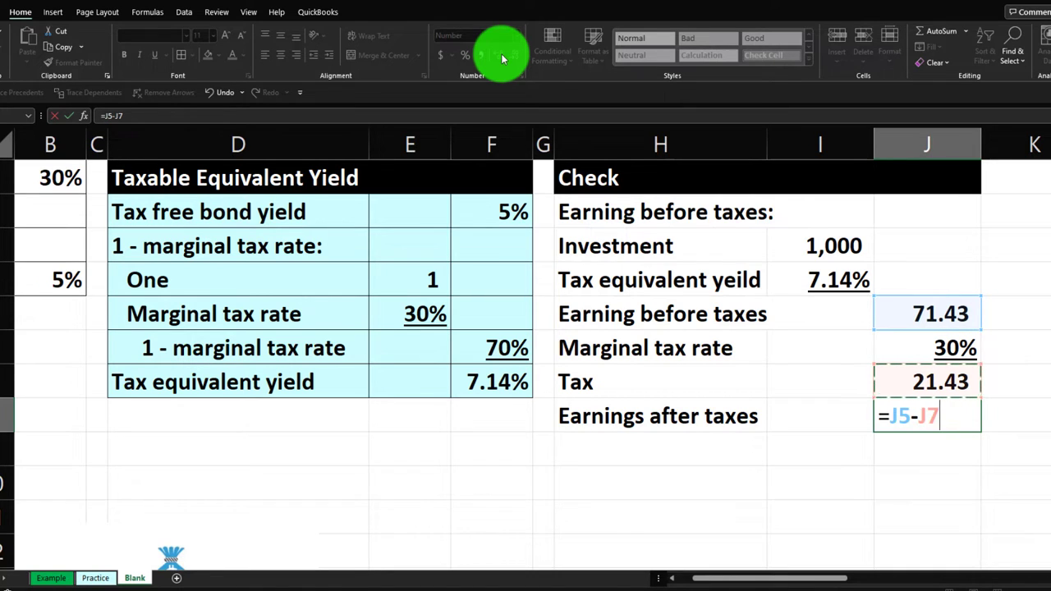
key(Return)
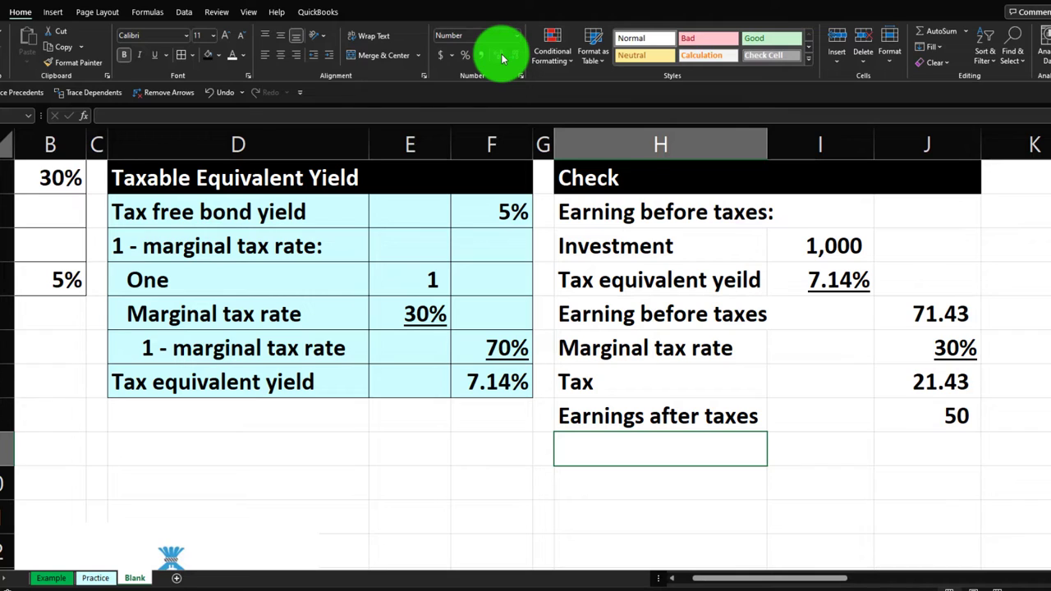
Show the earnings after taxes in cell J8 with two decimal places.
key(Right)
key(Right)
key(Up)
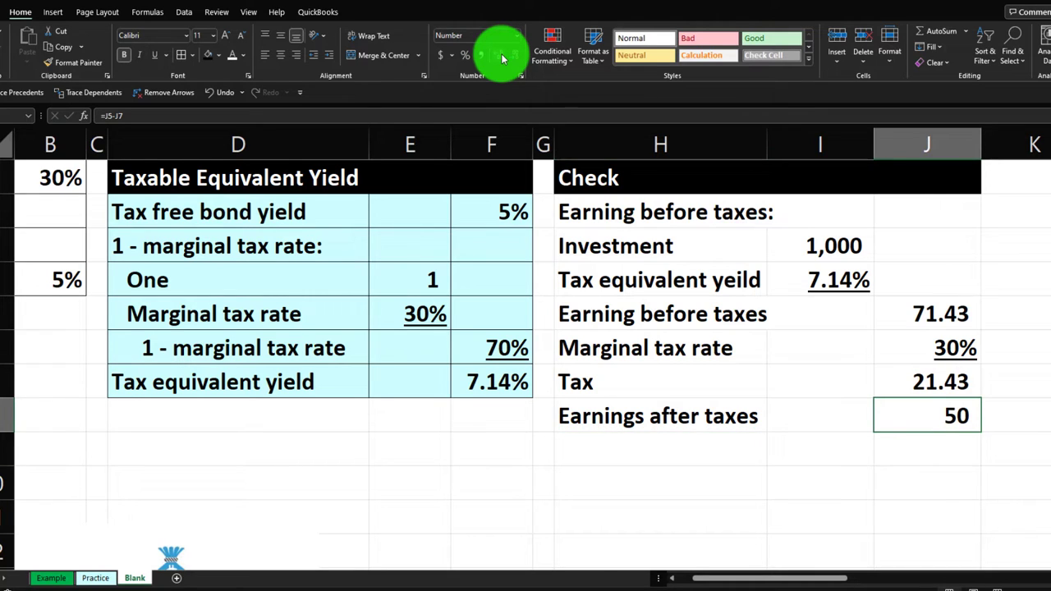
click(503, 58)
Fill the label in H9 by linking it to the "Investment" label with =H3.
key(Down)
key(Left)
key(Left)
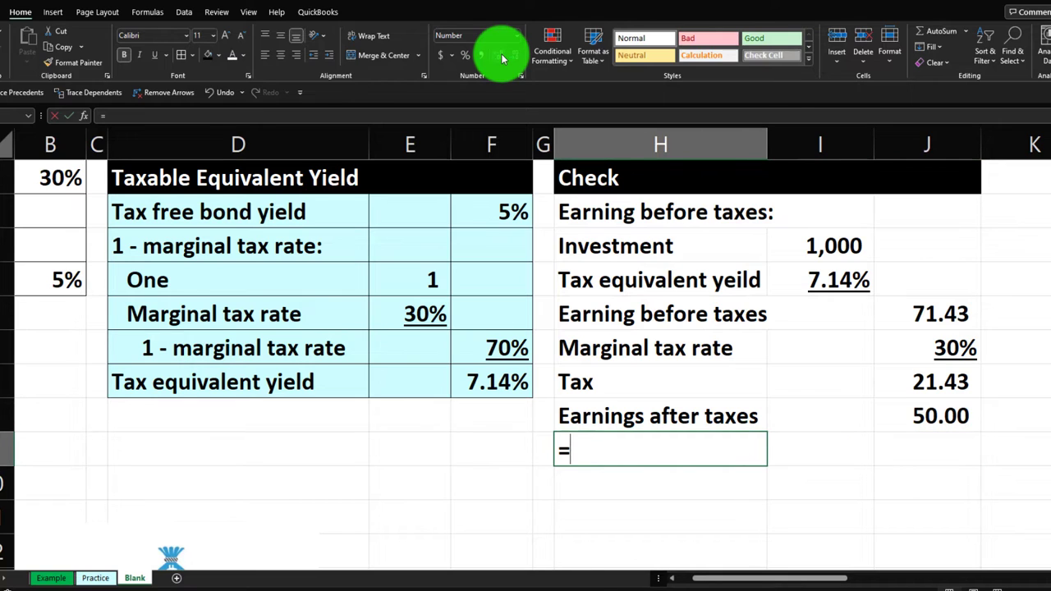
text(=)
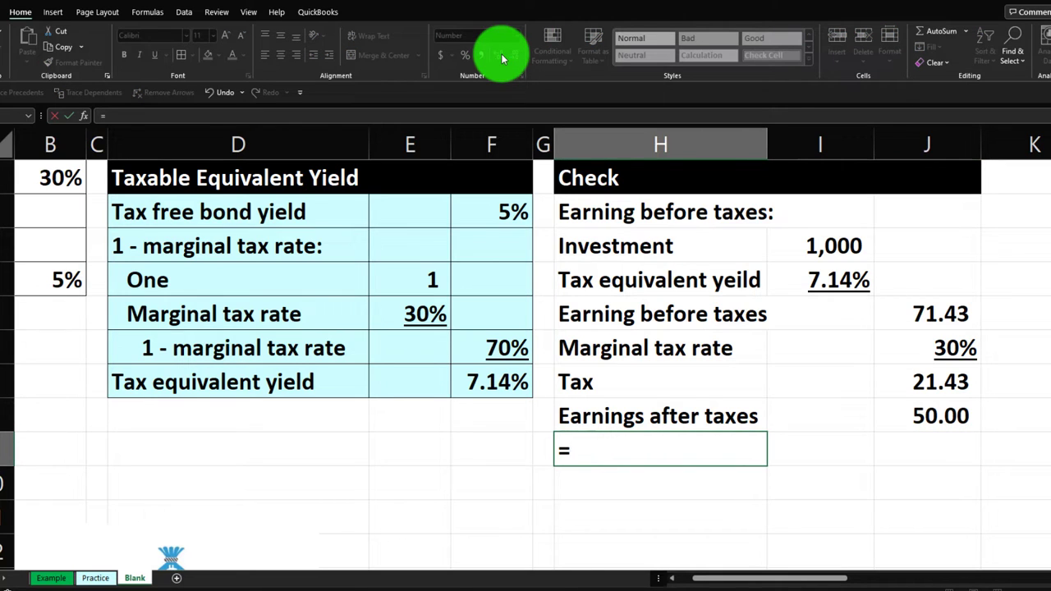
key(Up)
key(Up)
key(Up)
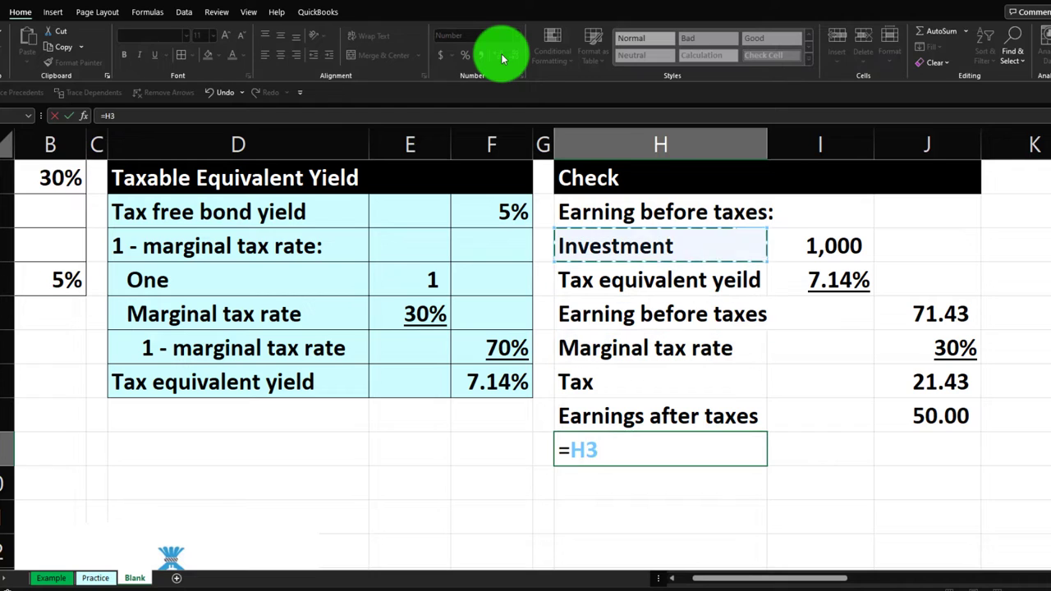
key(Tab)
key(Tab)
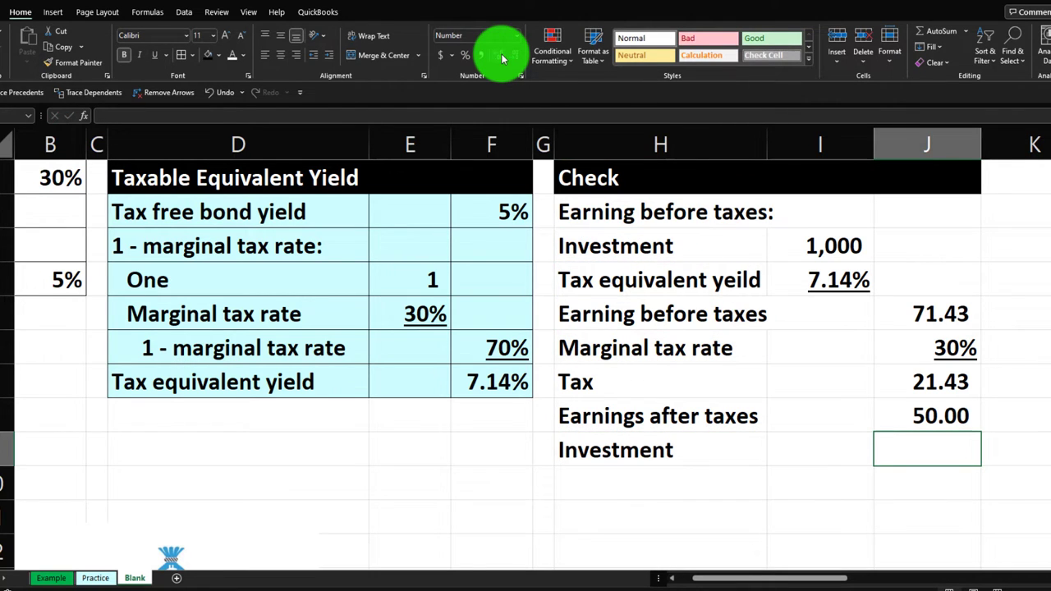
Link cell J9 to the investment amount with =I3 and underline it.
text(=)
key(Up)
key(Up)
key(Up)
key(Up)
key(Up)
key(Up)
key(Left)
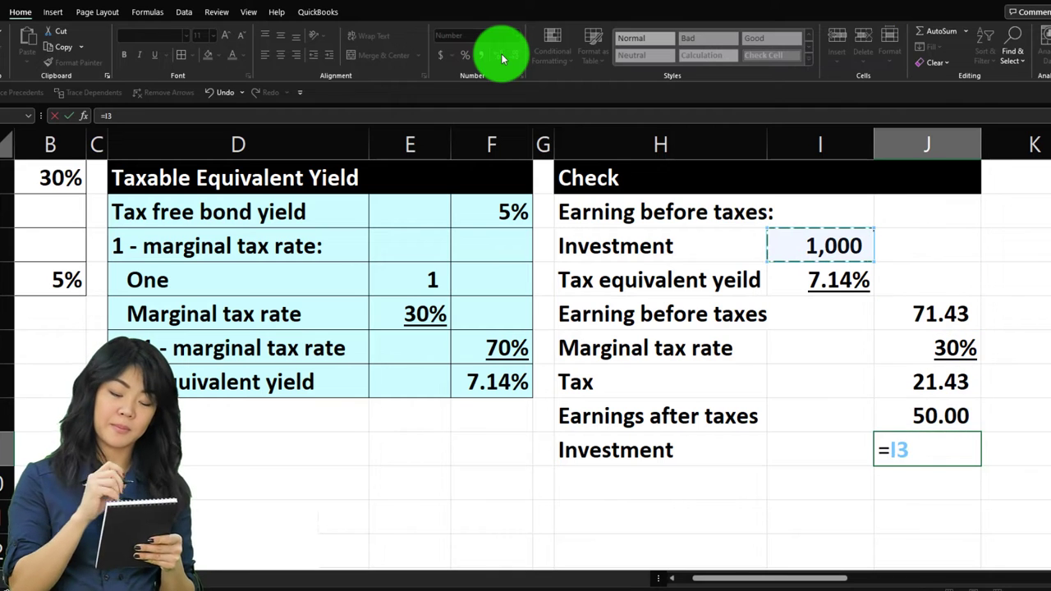
key(Return)
key(Up)
key(Right)
key(Right)
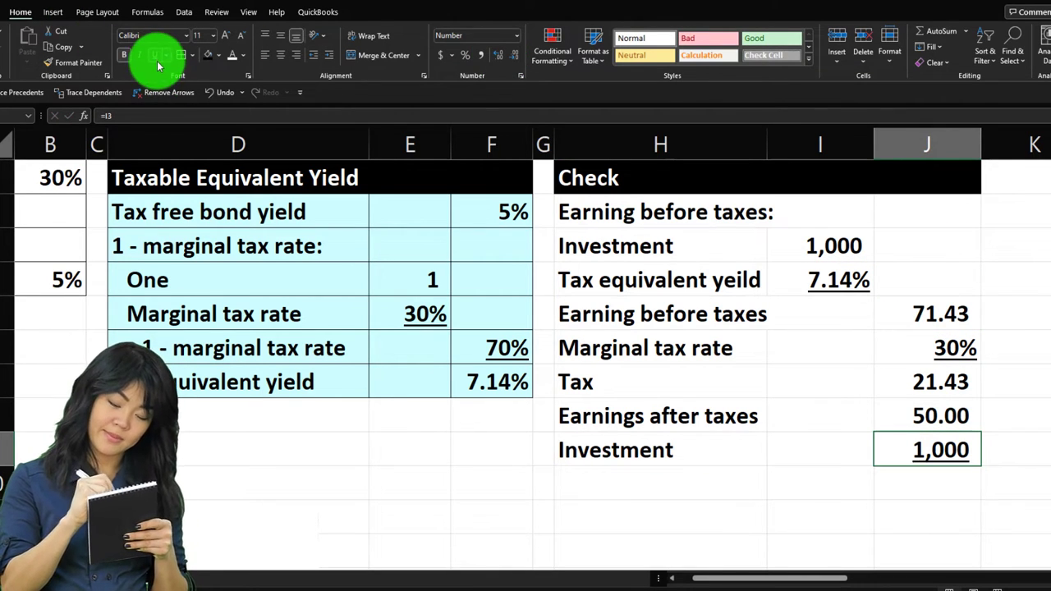
Fill the label in H10 by linking it to the "Tax free bond yield" label with =D2.
key(Down)
key(Left)
key(Left)
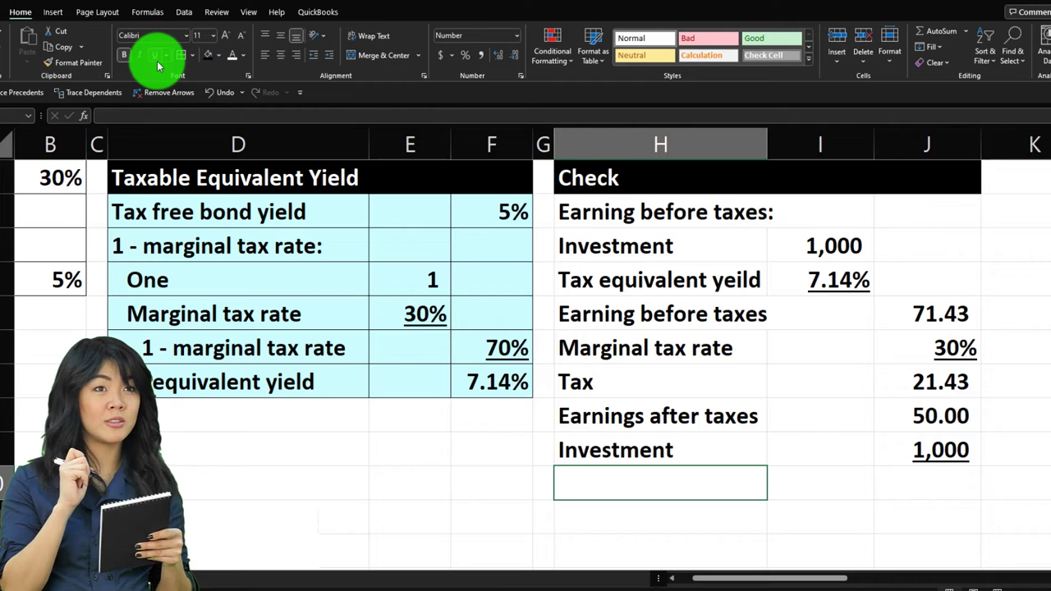
text(=)
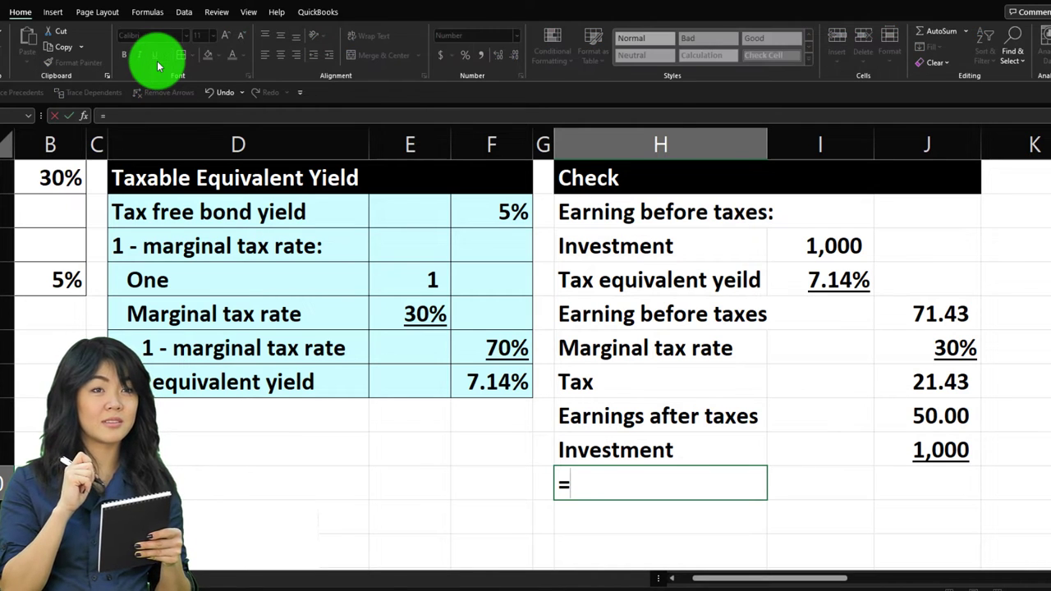
click(168, 209)
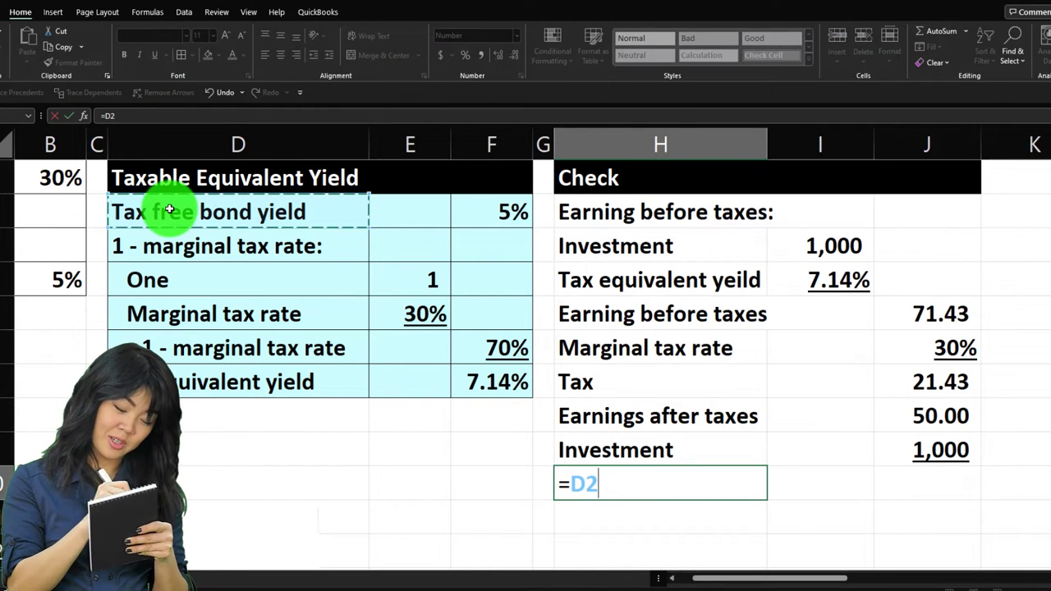
key(Tab)
key(Tab)
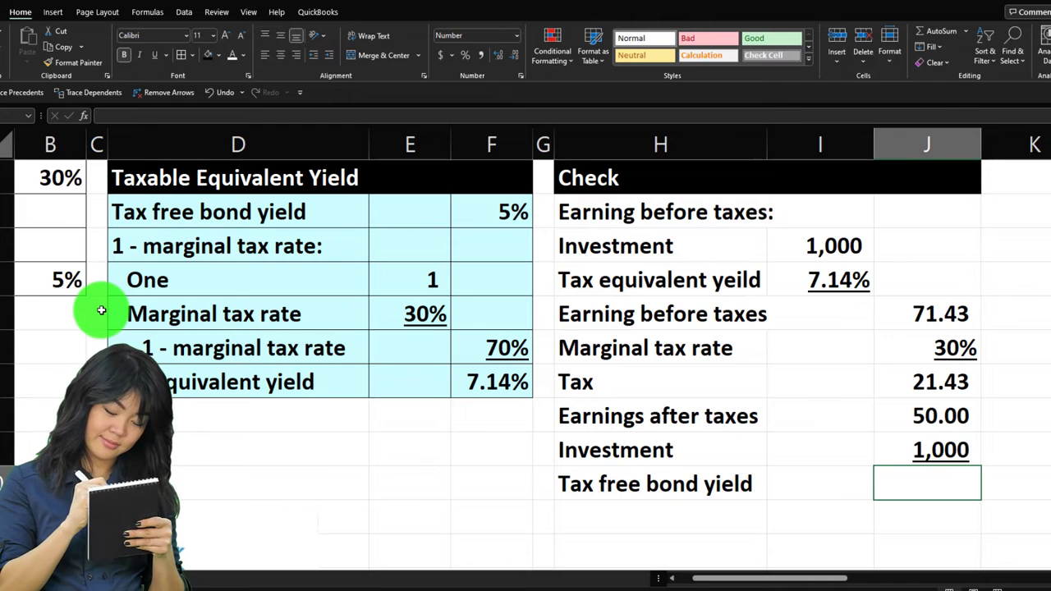
Calculate the tax free bond yield in cell J10 by dividing earnings after taxes by the investment with =J8/J9.
text(=)
key(Up)
key(Up)
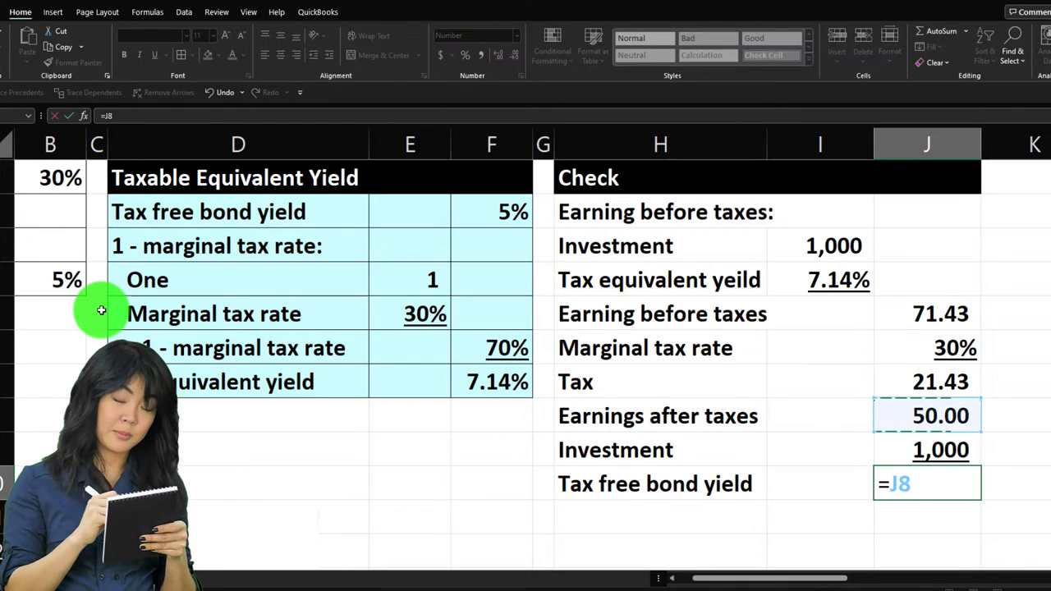
key(Return)
Format the tax free bond yield in cell J10 as a percentage with two decimal places.
key(Up)
key(Right)
key(Right)
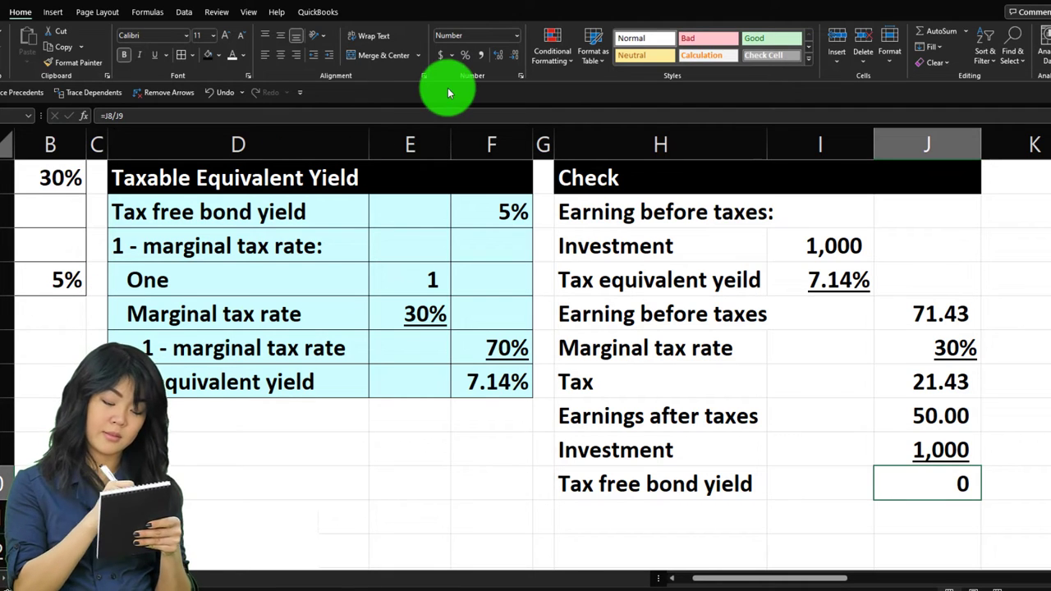
click(465, 59)
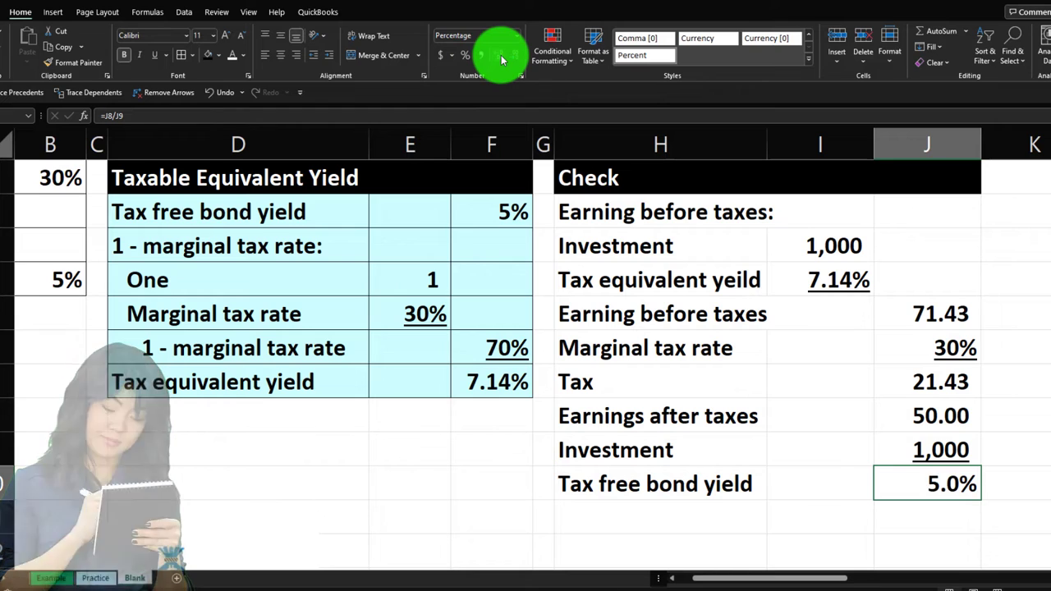
click(504, 211)
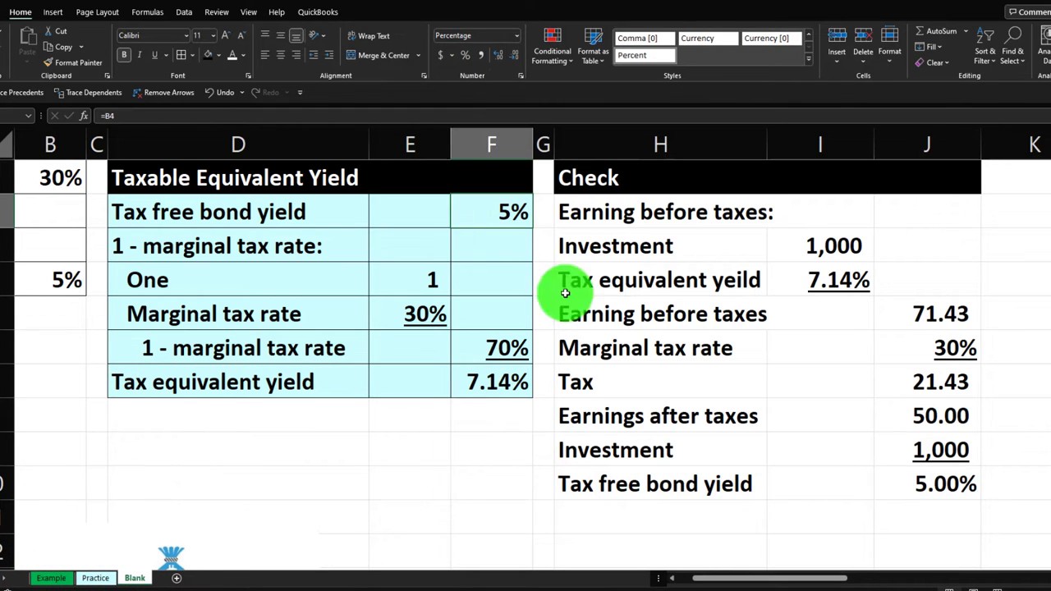
click(845, 246)
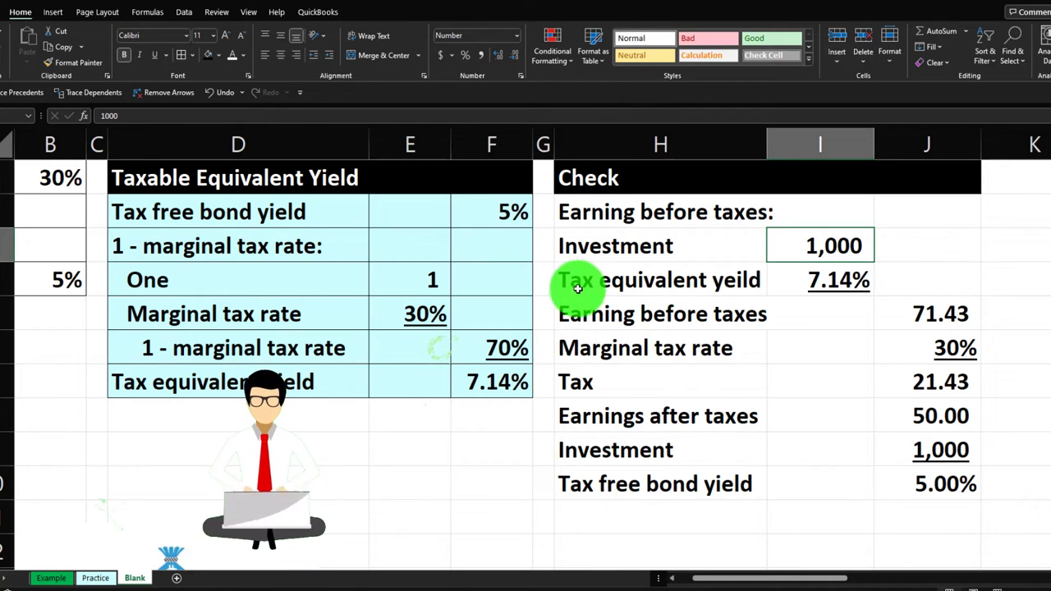
Indent the labels in H3:H5 by one level and the "Earning before taxes" label in H5 by one more.
click(612, 248)
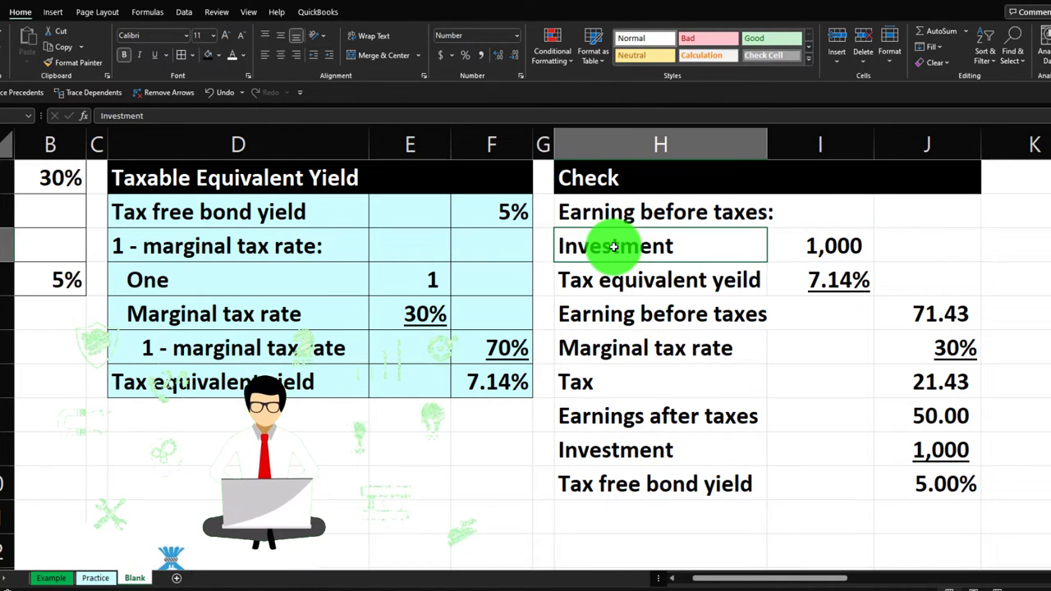
drag(612, 247, 615, 309)
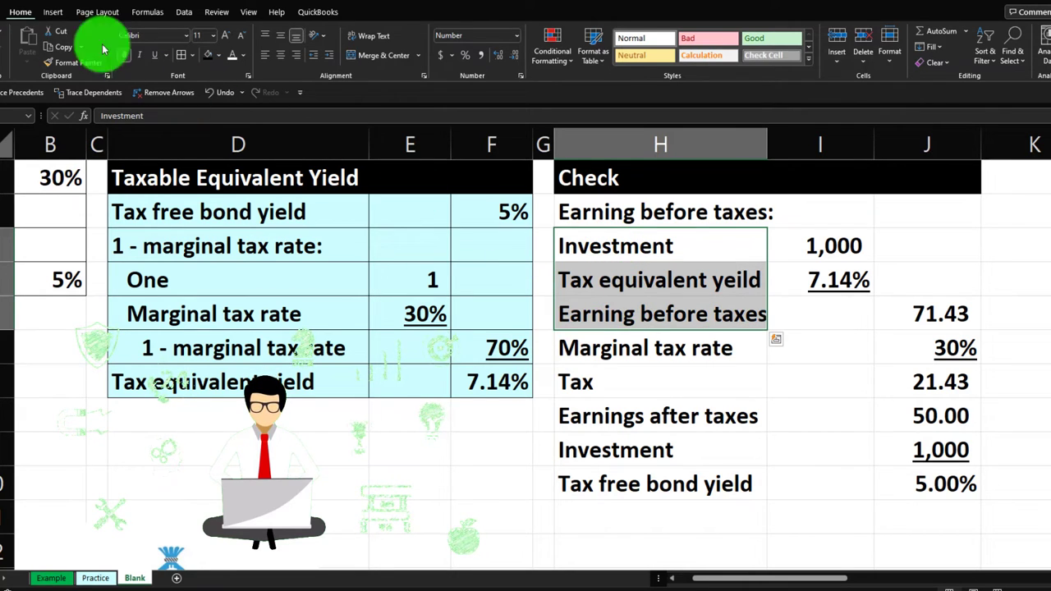
click(328, 55)
click(606, 315)
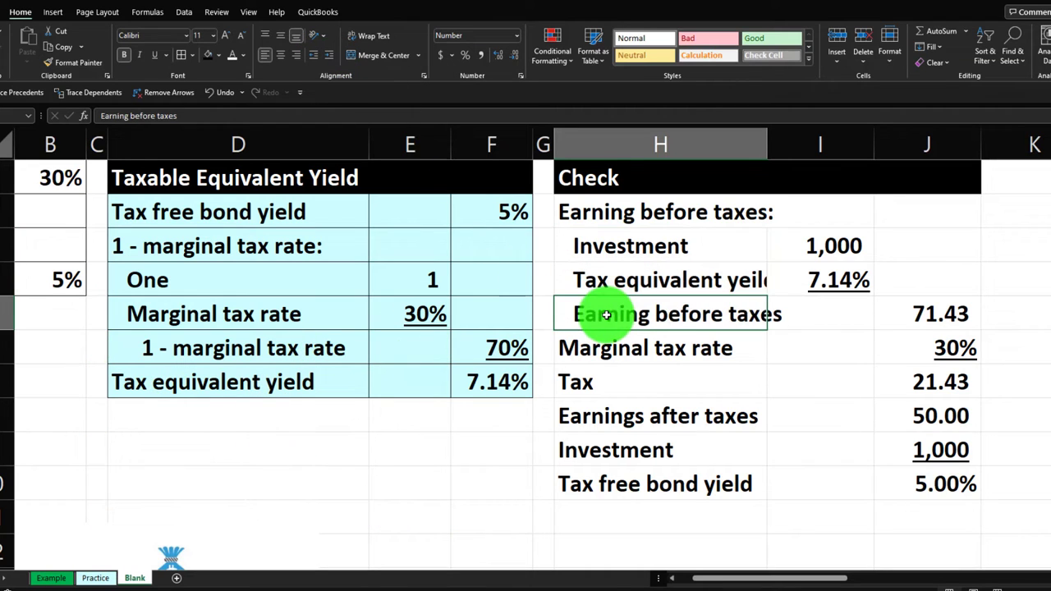
click(328, 56)
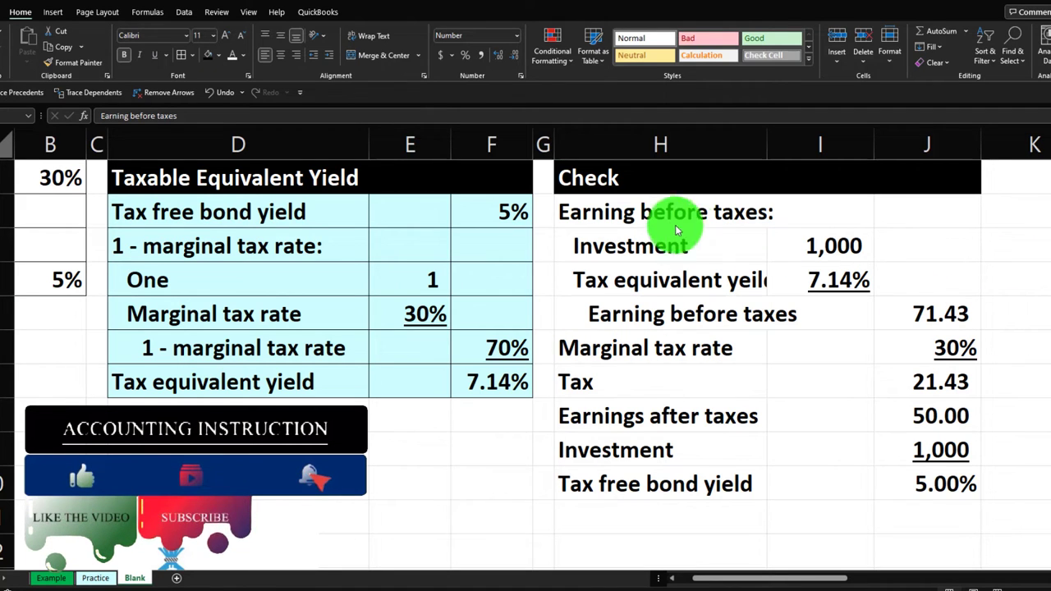
Apply the light blue fill and all borders to the check table range H2:J10, and narrow columns I and J.
drag(646, 214, 898, 473)
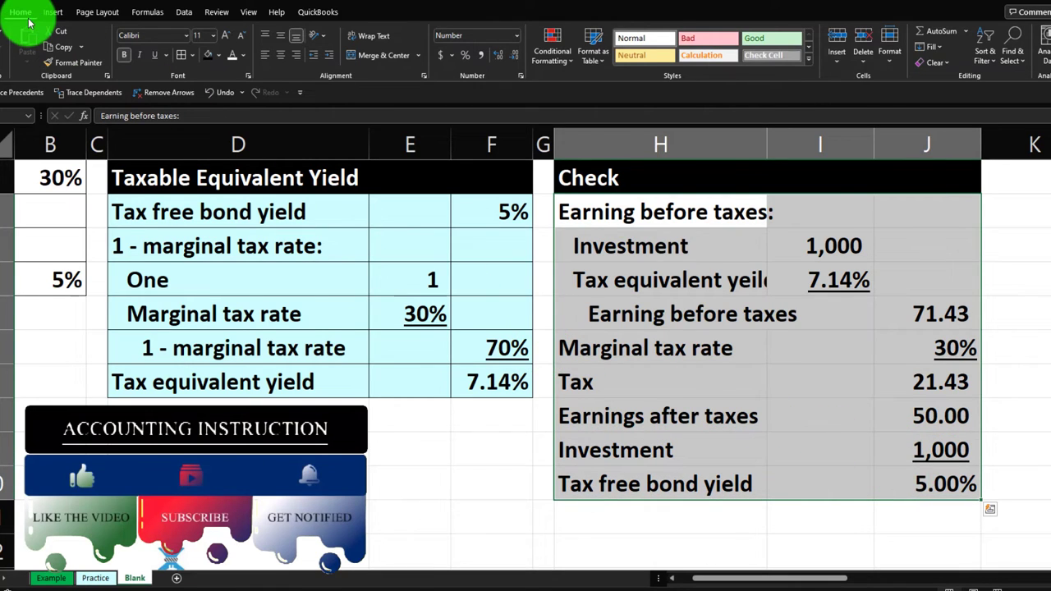
click(217, 57)
click(210, 206)
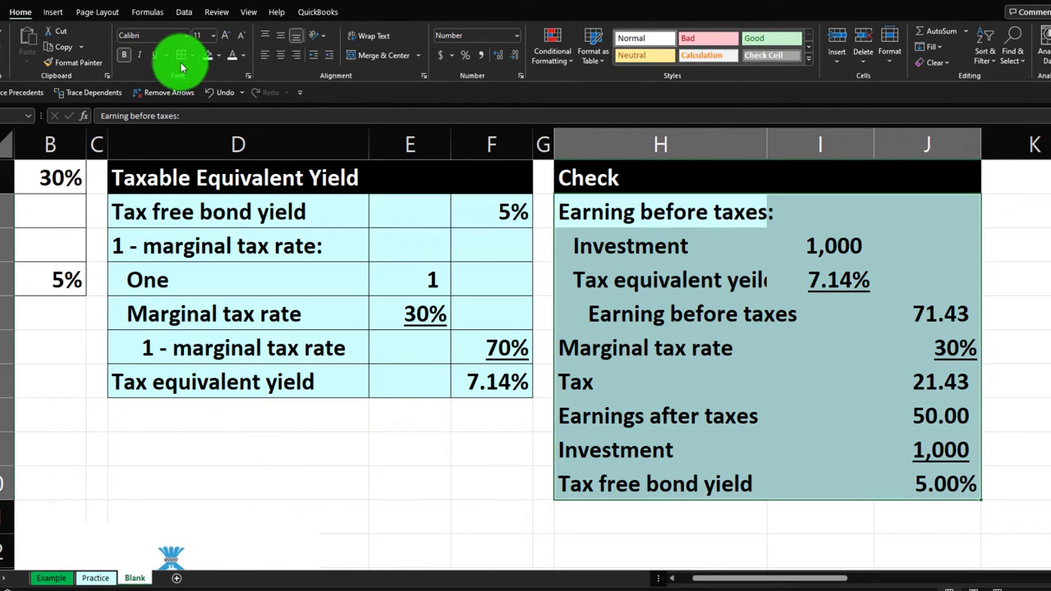
click(720, 273)
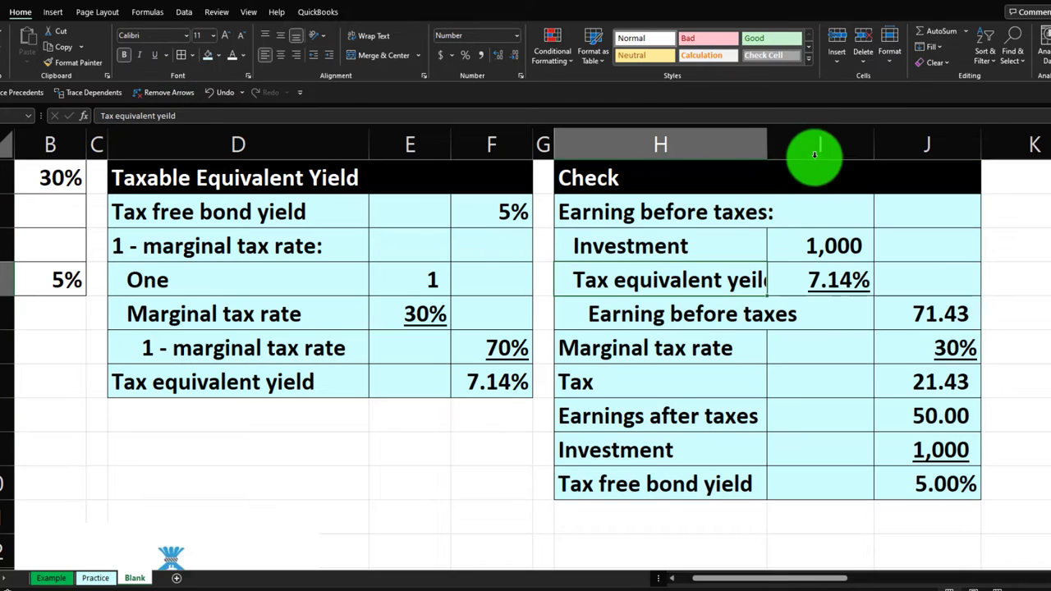
drag(818, 146, 959, 148)
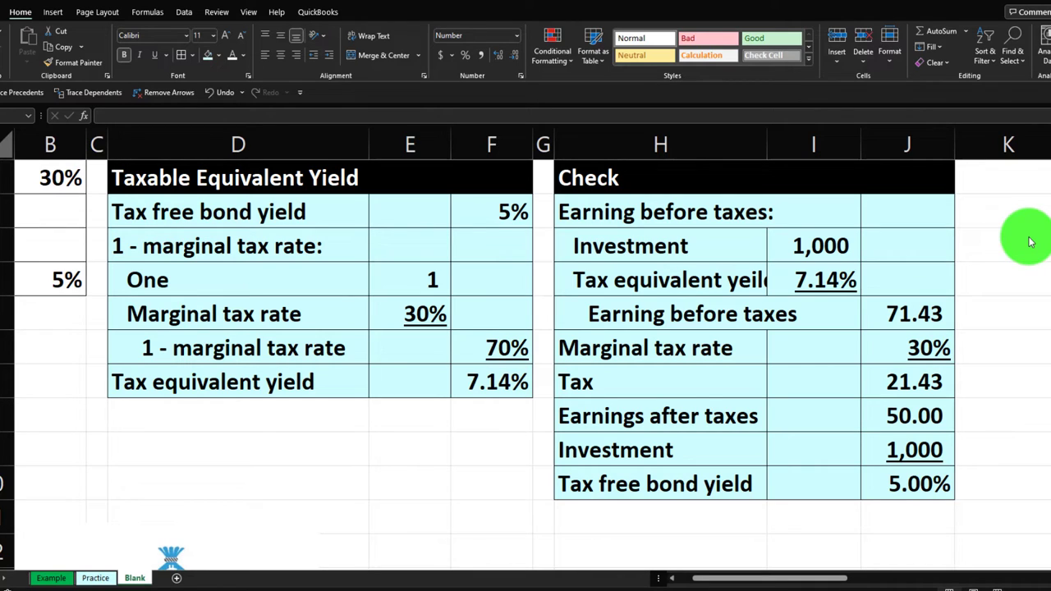
key(ctrl+space)
scroll(376, 352, down, 3)
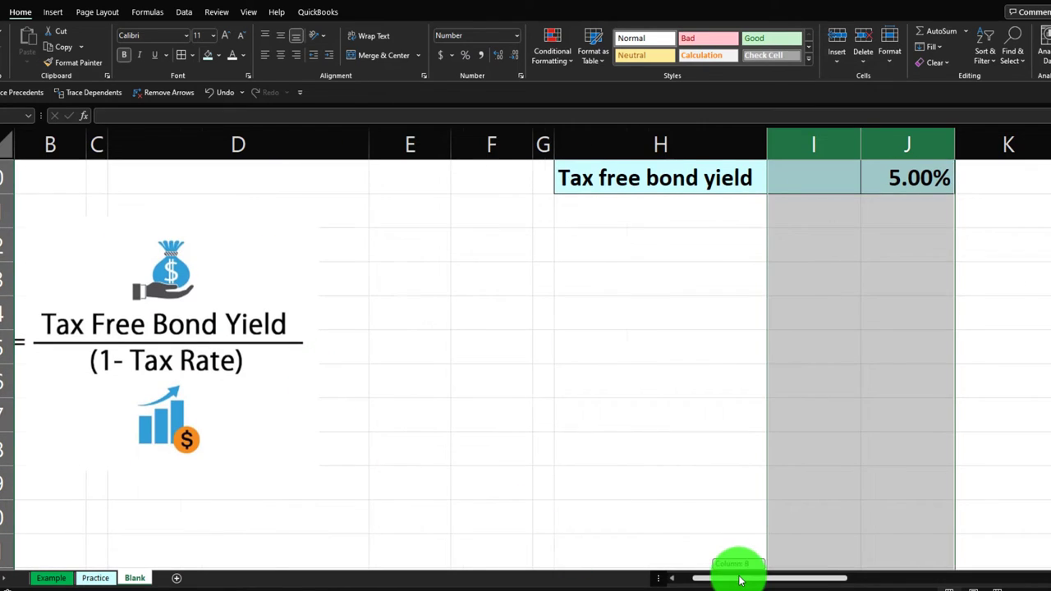
drag(734, 578, 718, 581)
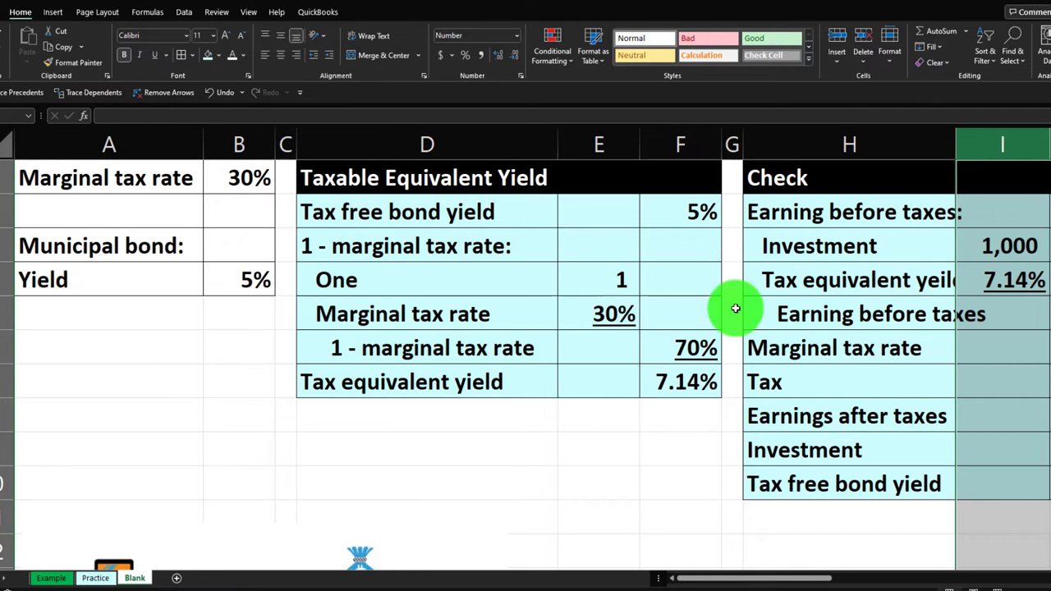
click(912, 238)
Copy the format of narrow spacer column G onto column K to make it a matching spacer.
scroll(911, 236, right, 5)
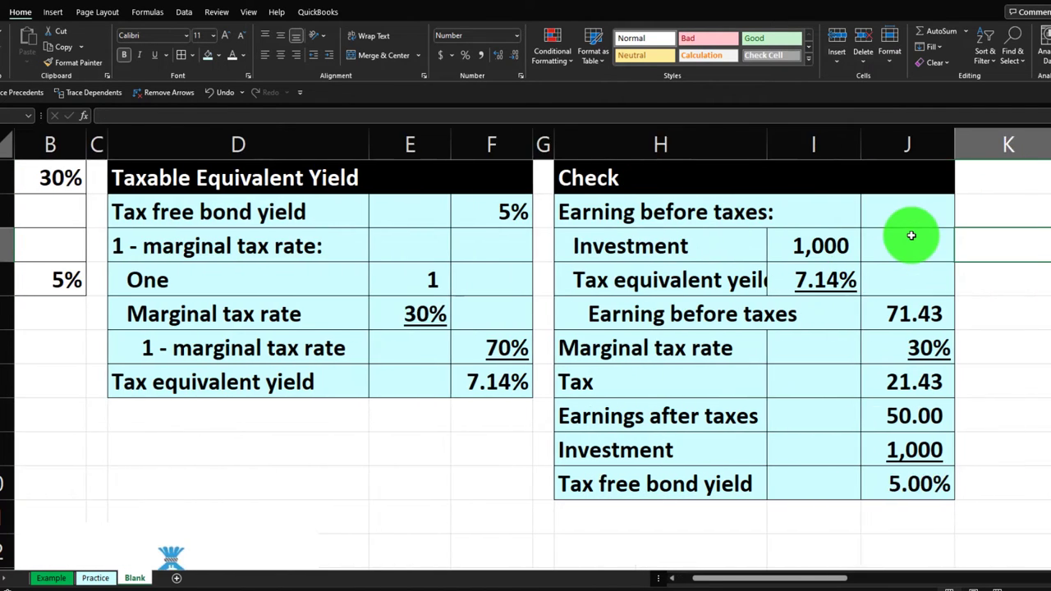
click(911, 236)
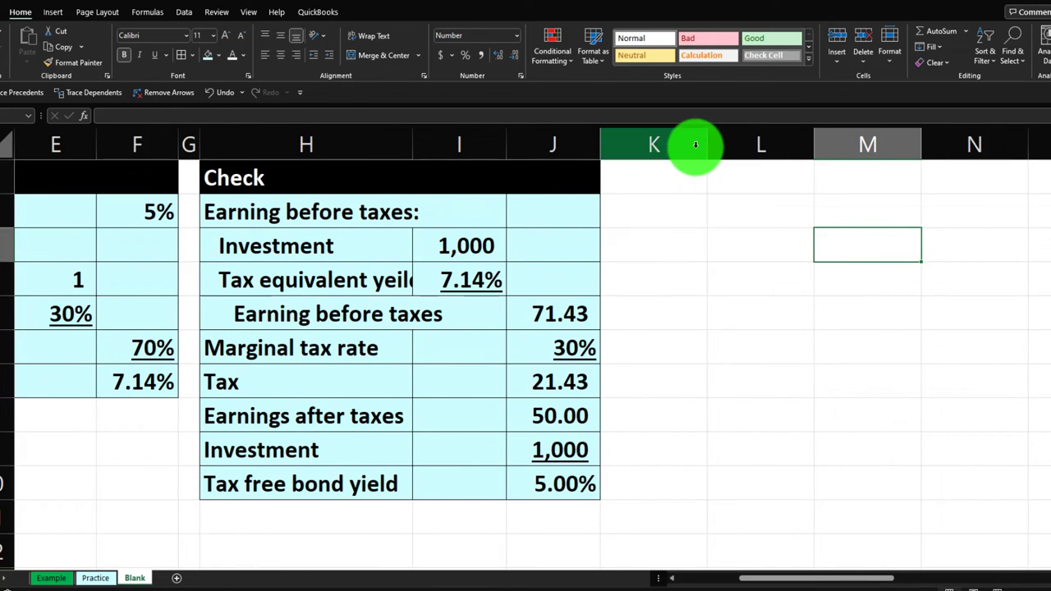
click(191, 142)
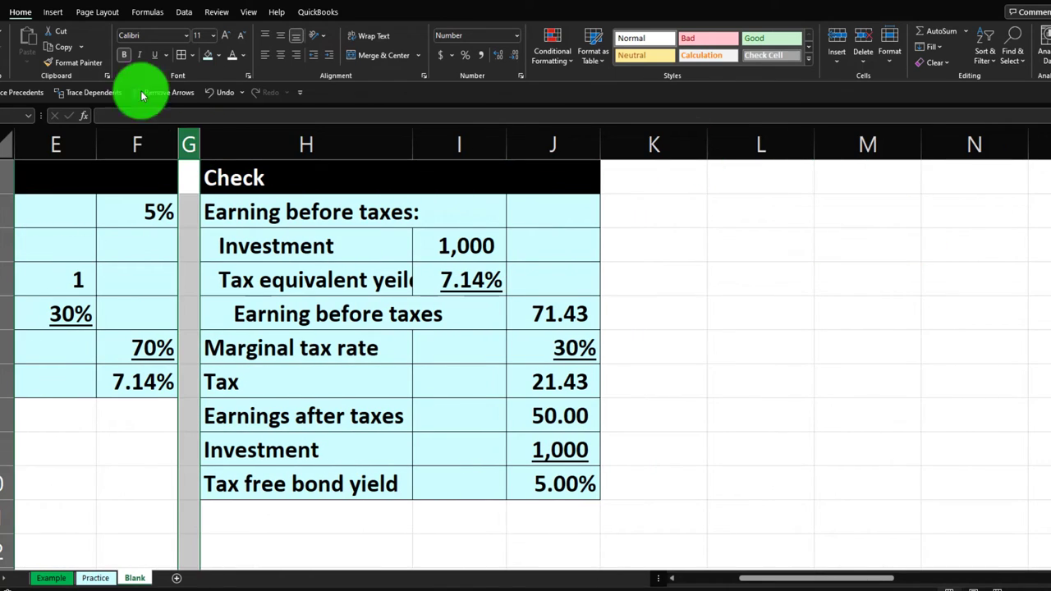
click(74, 63)
click(662, 146)
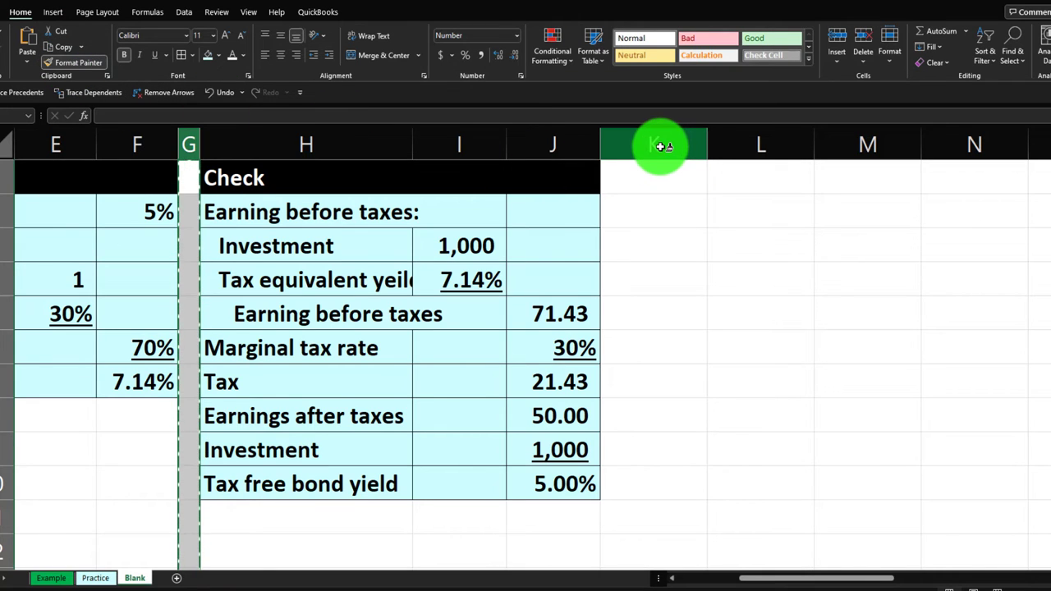
click(663, 147)
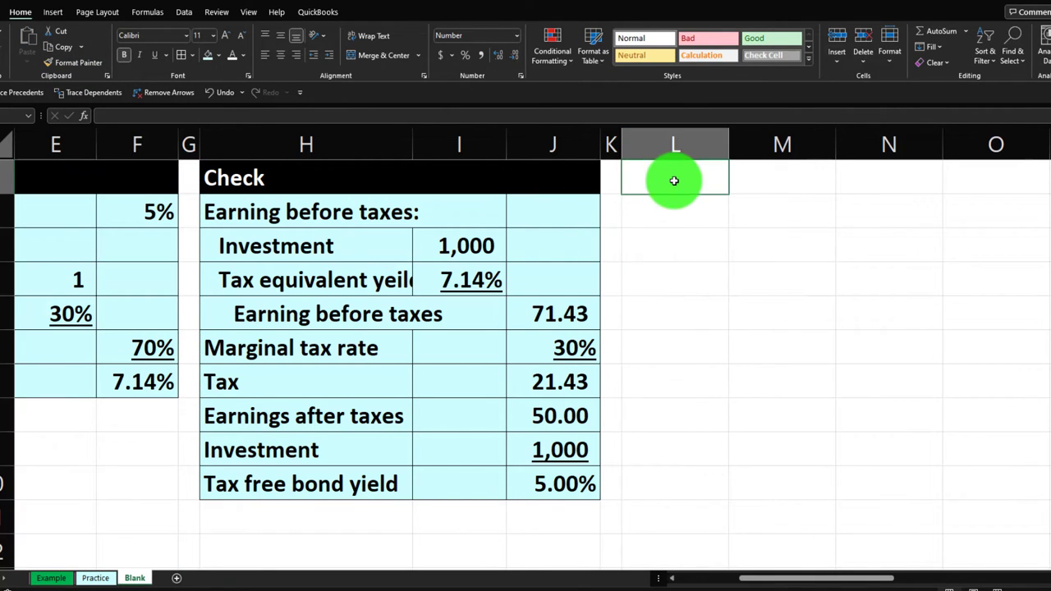
Enter the heading "Tax Free Bond Yield" in cell L1 and widen column L to fit it.
click(673, 180)
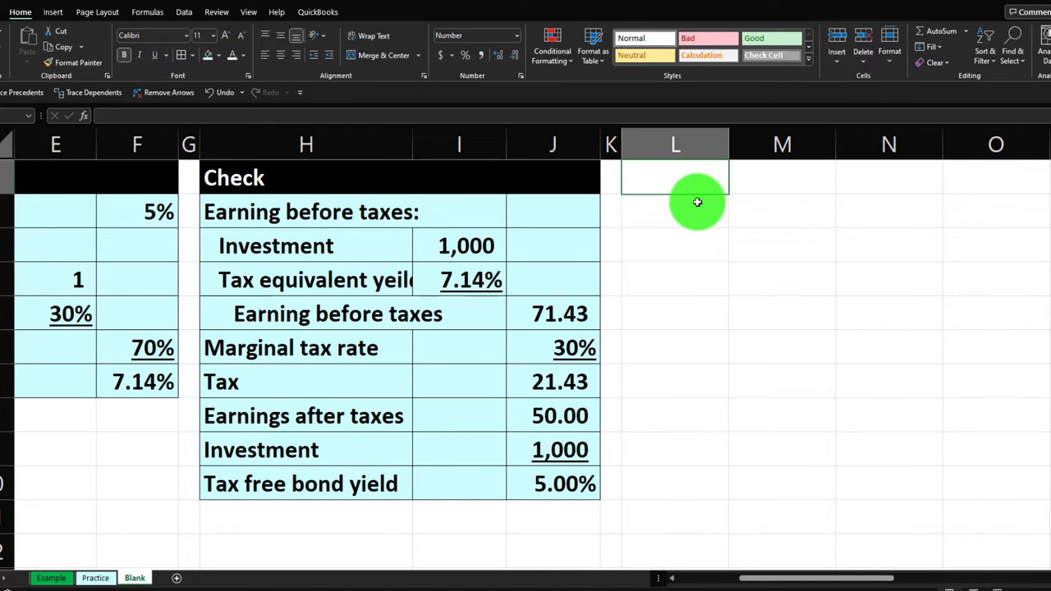
text(Tax Free Bond Yield)
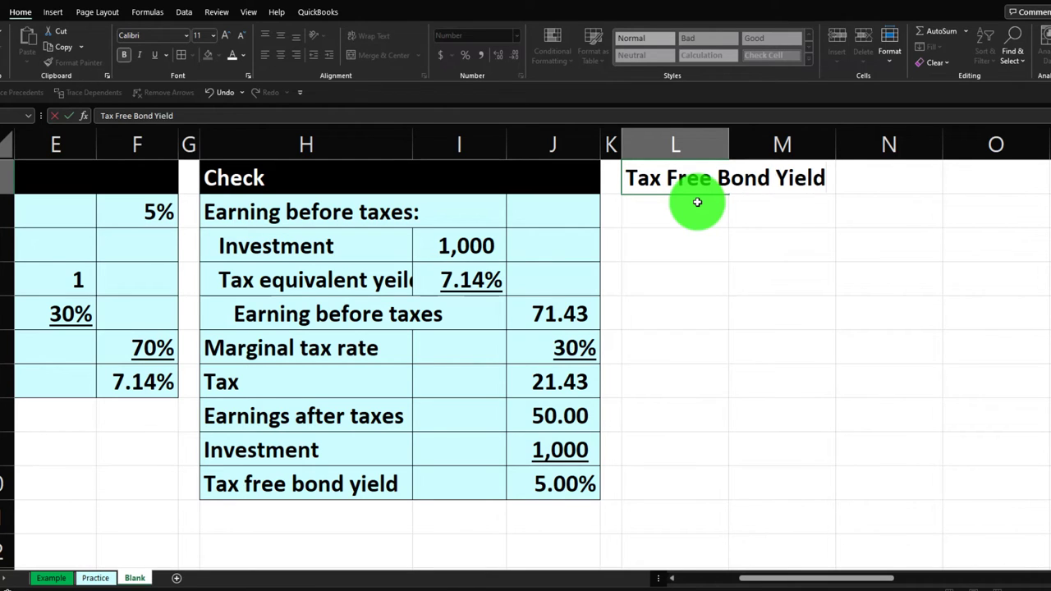
key(Return)
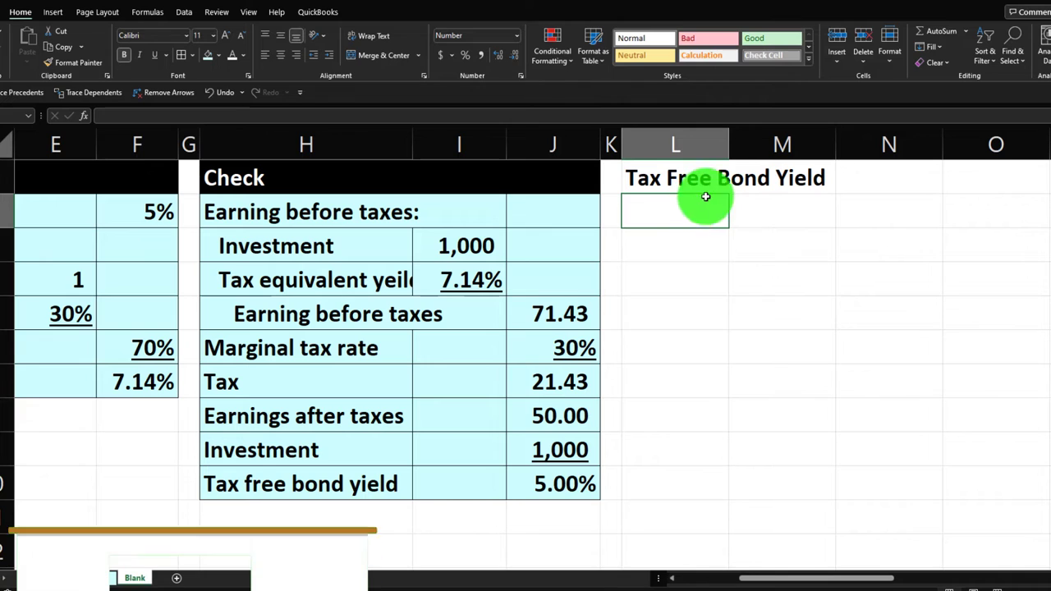
drag(730, 145, 835, 146)
Format the header range L1:N1 with a black fill and white text.
drag(734, 182, 957, 171)
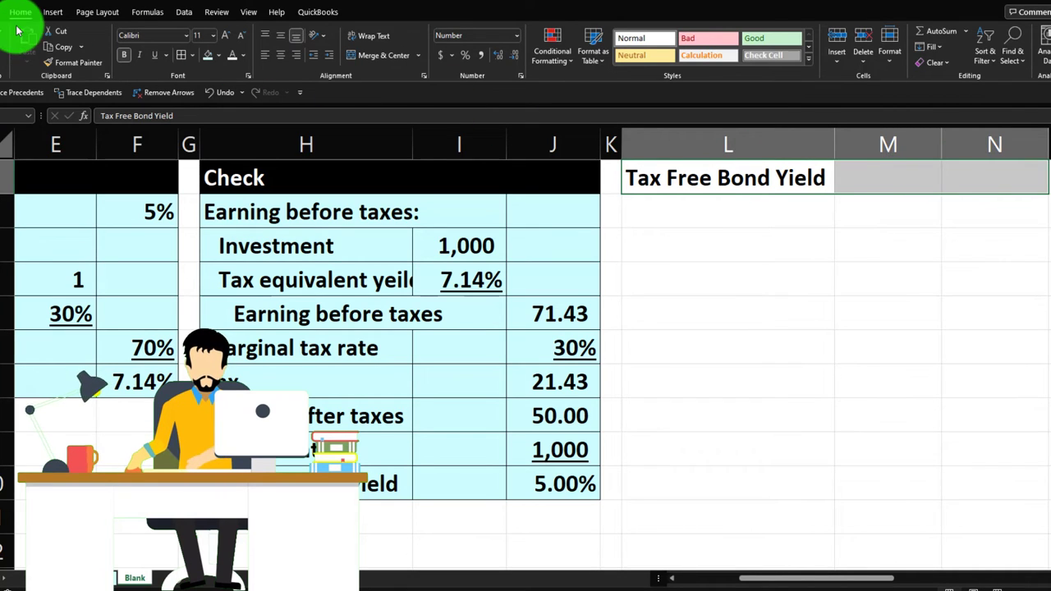
click(218, 55)
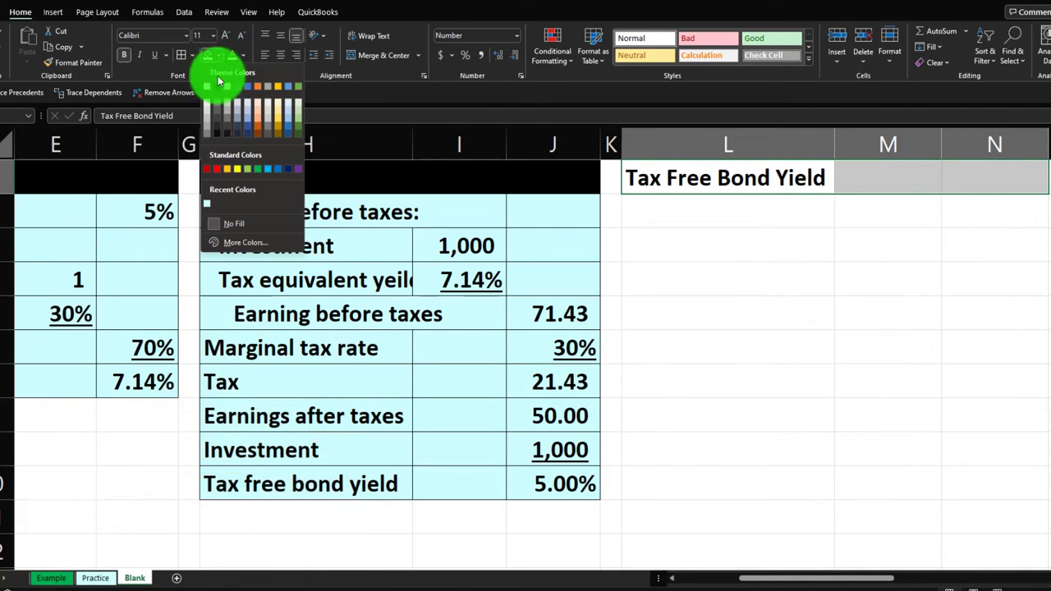
click(218, 88)
click(232, 55)
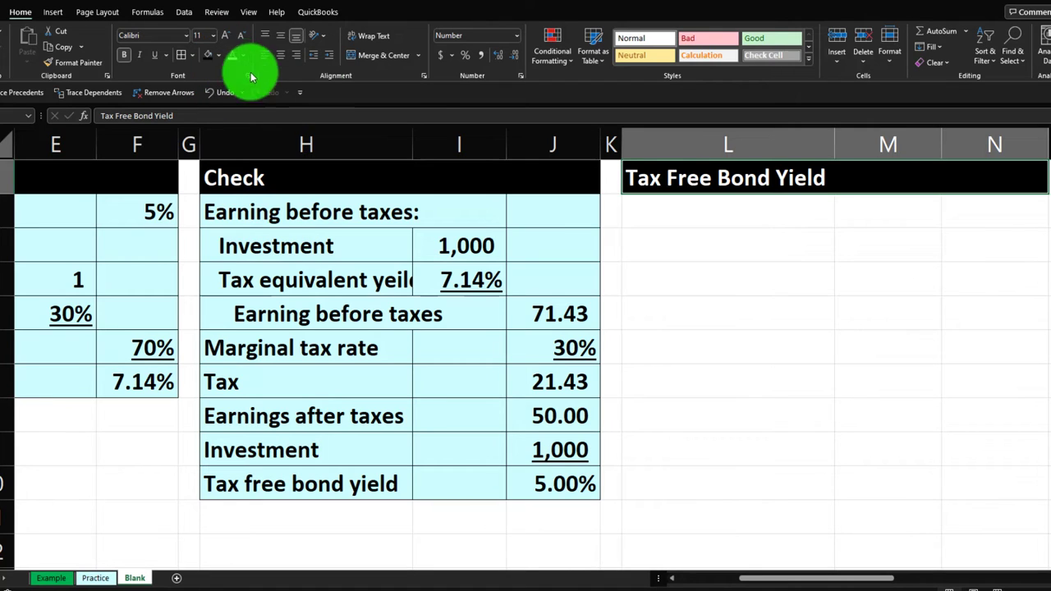
Fill the label in L2 by linking it to the "Tax equivalent yield" label with =D7.
click(757, 212)
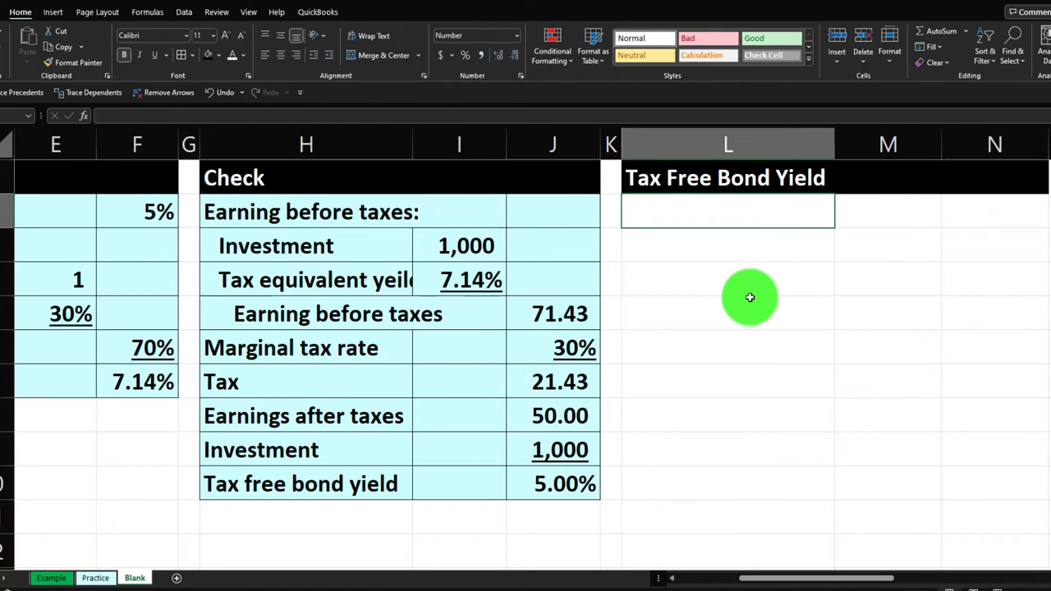
text(Tax e)
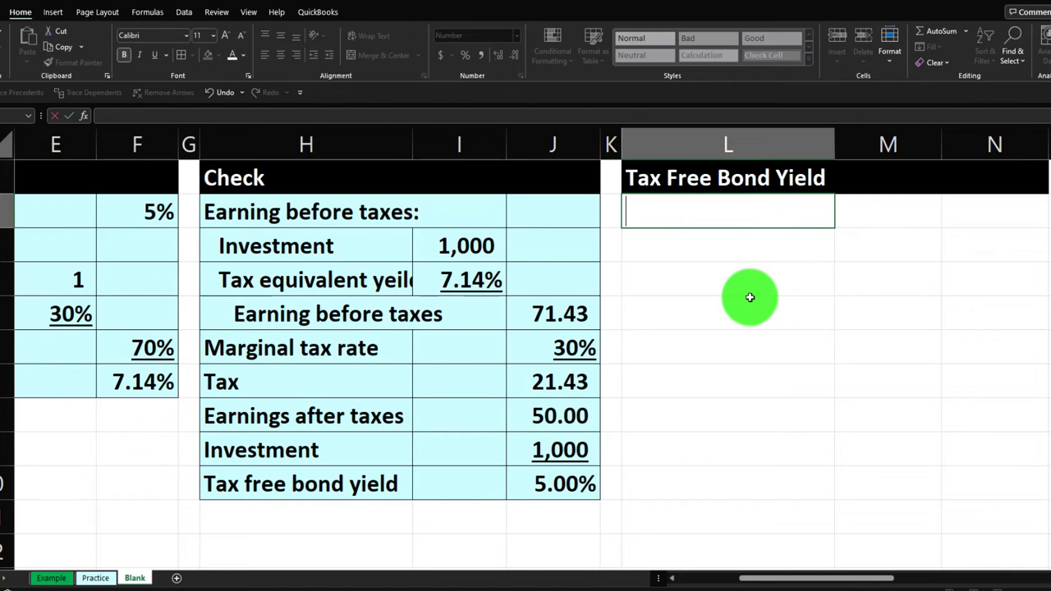
text(=)
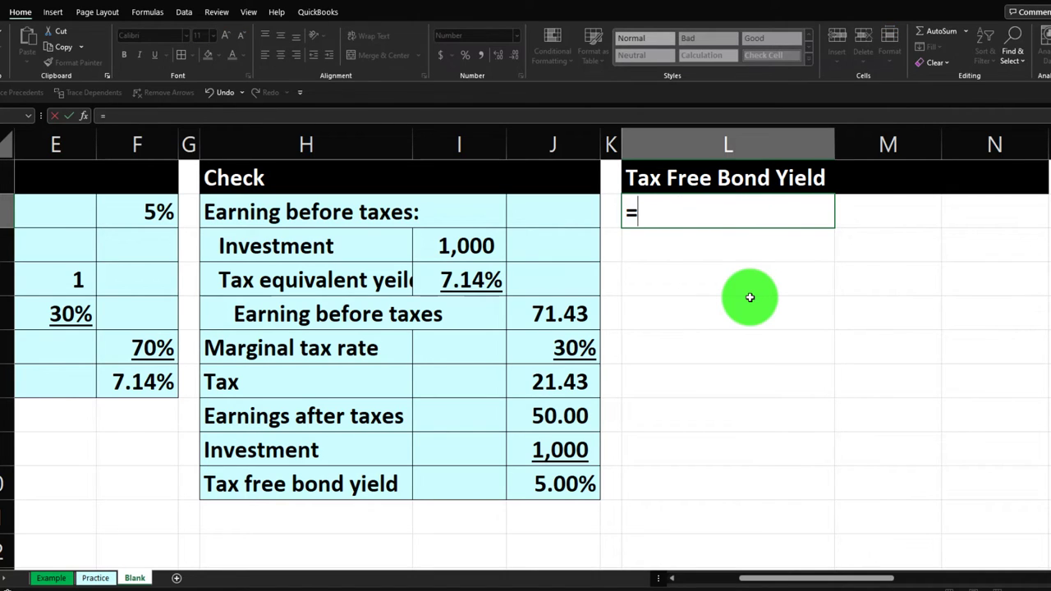
key(Left)
key(Left)
key(Left)
key(Left)
key(Left)
key(Left)
key(Left)
key(Left)
key(Left)
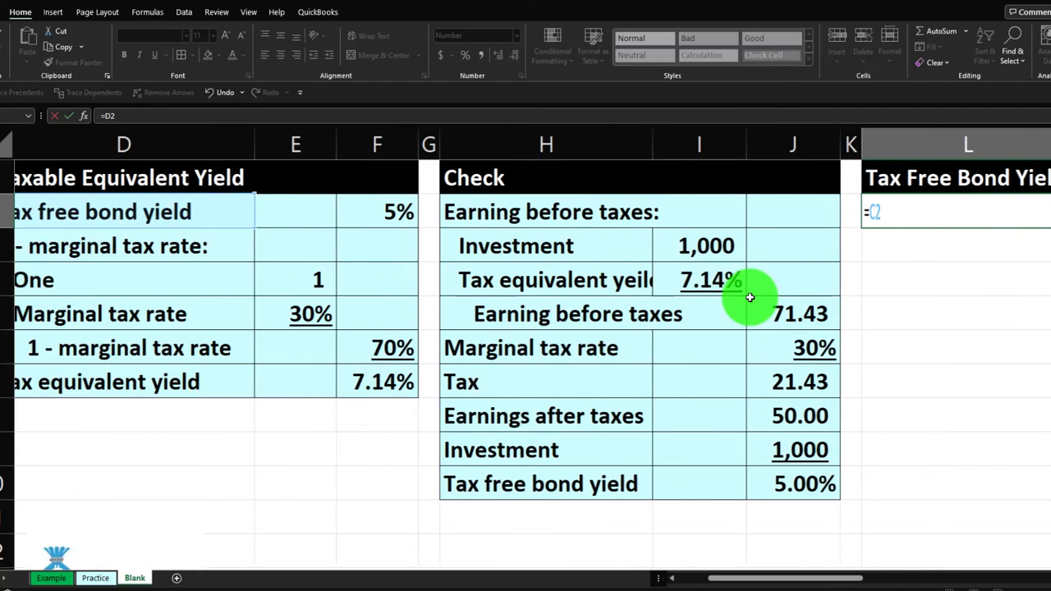
key(Right)
key(Right)
key(Down)
key(Down)
key(Down)
key(Down)
key(Down)
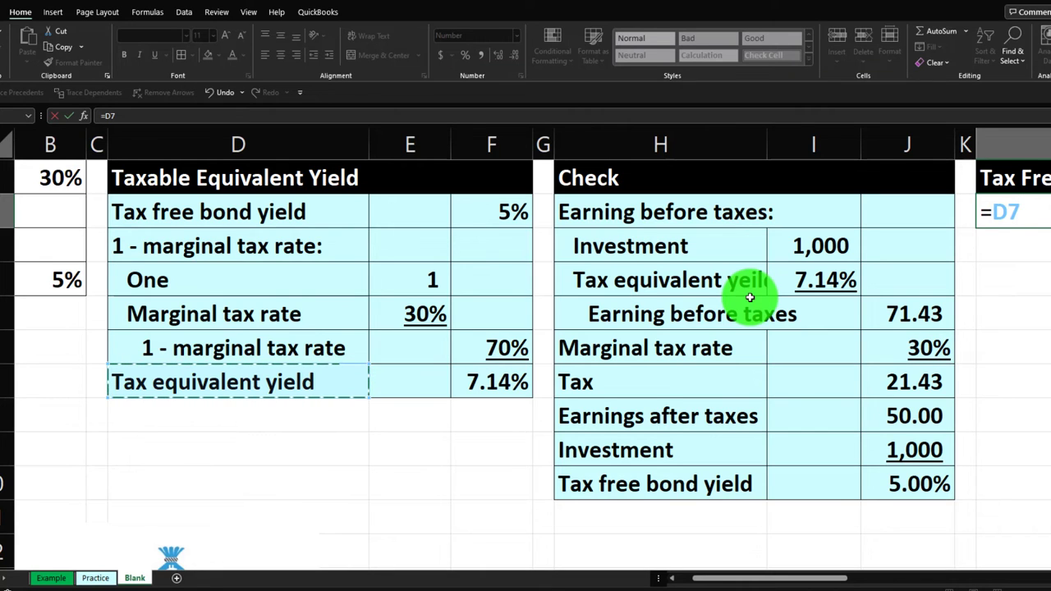
key(Tab)
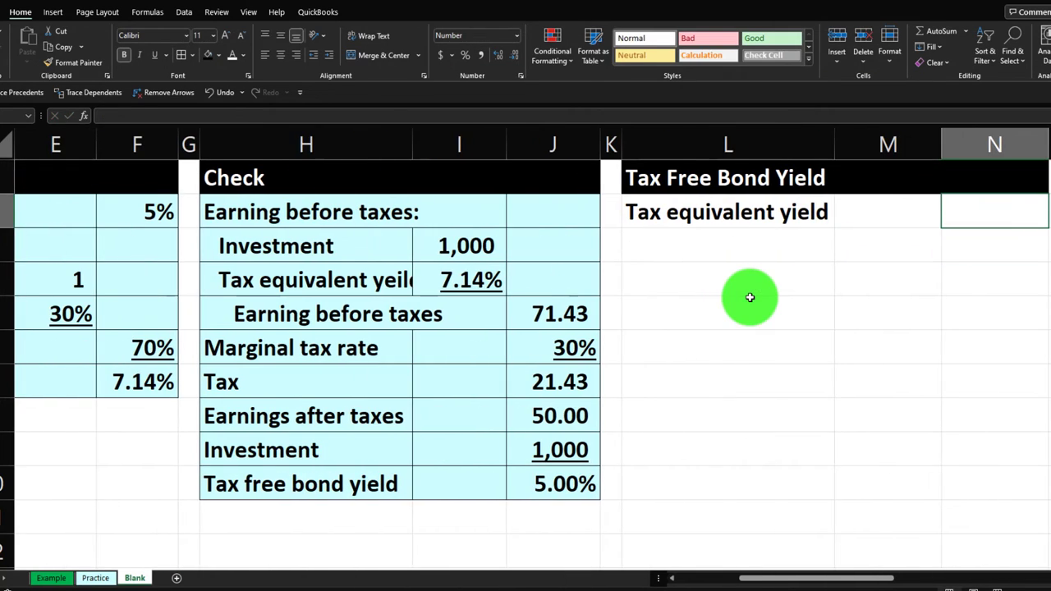
Link cell N2 to the calculated tax equivalent yield with =F7 and format it as a percentage with two decimal places.
text(=)
key(Left)
key(Left)
key(Left)
key(Left)
key(Left)
key(Left)
key(Left)
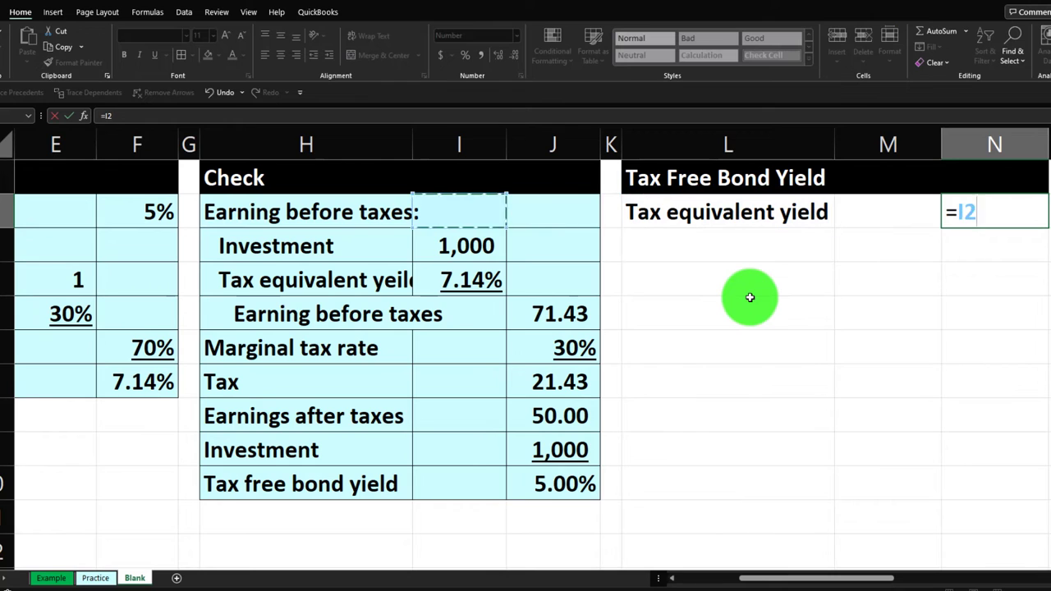
key(Left)
key(Left)
key(Down)
key(Down)
key(Down)
key(Down)
key(Down)
key(Down)
key(Right)
key(Right)
key(Up)
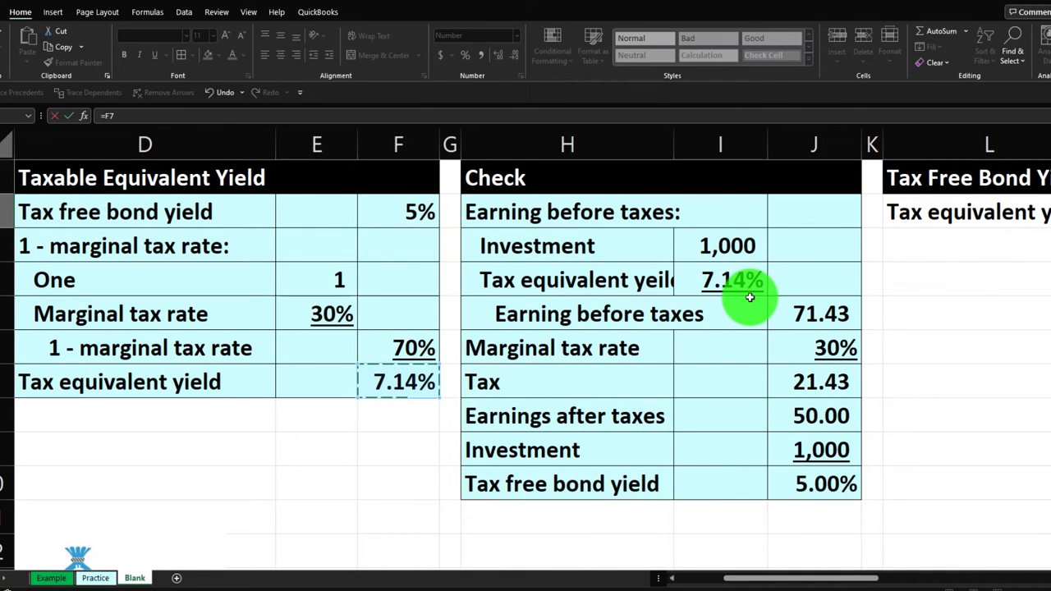
key(Return)
key(Up)
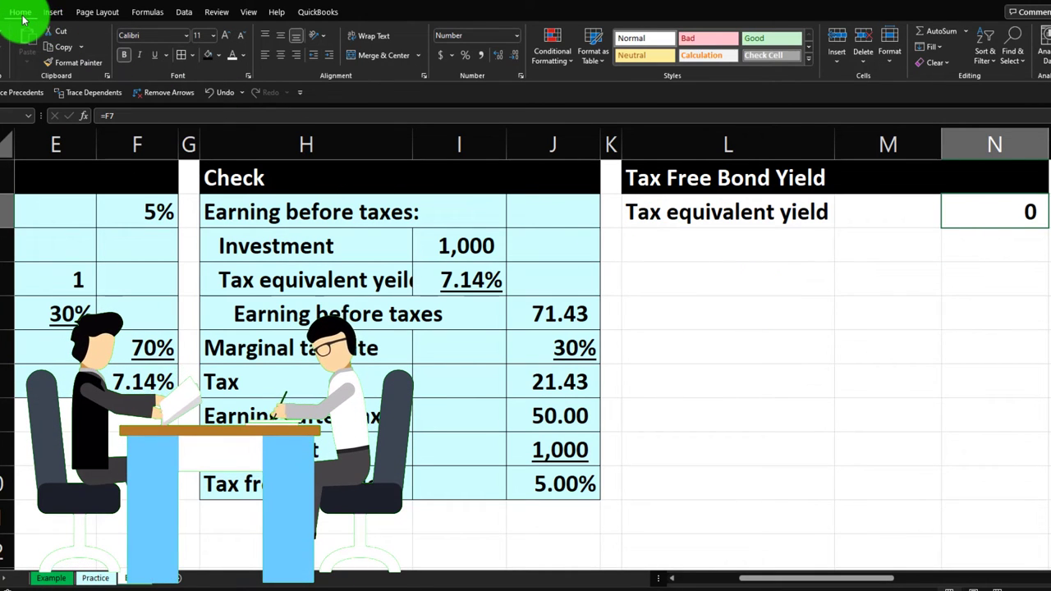
click(464, 56)
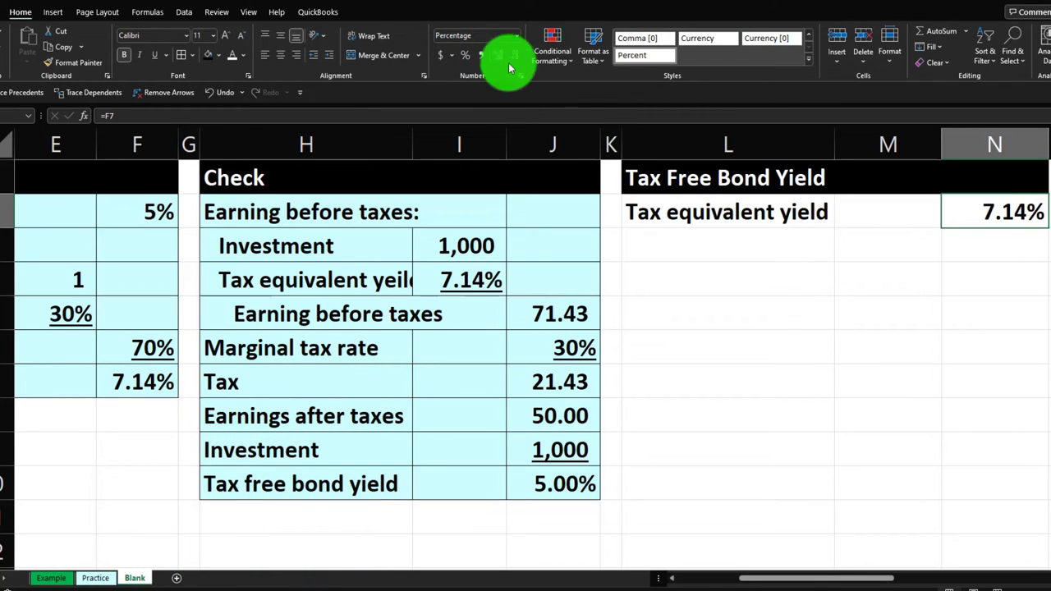
Fill the label in L3 by linking it to the "1 - marginal tax rate:" label with =D3.
click(721, 251)
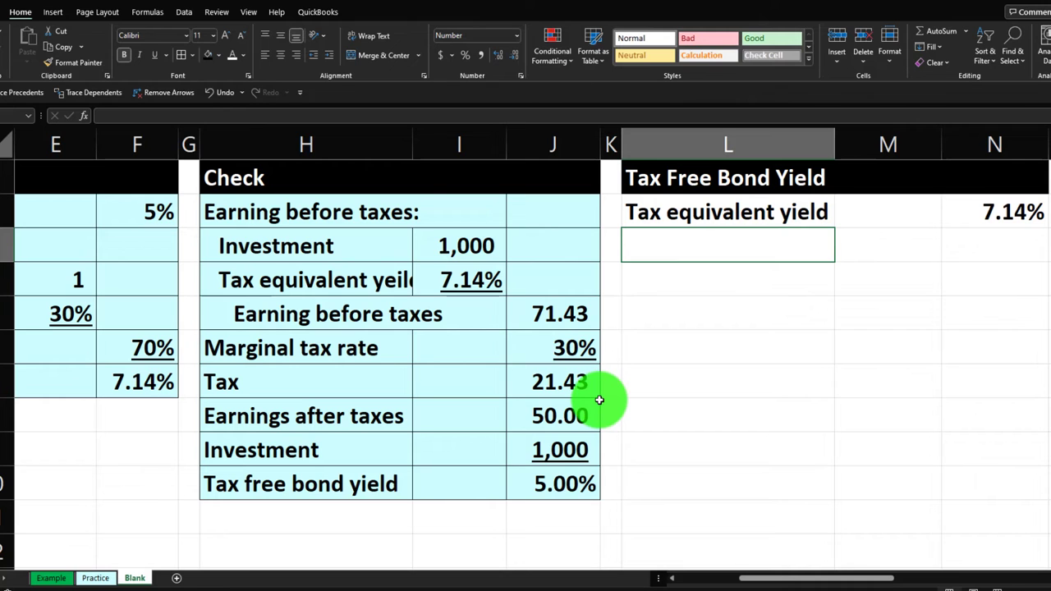
text(=)
key(Left)
key(Left)
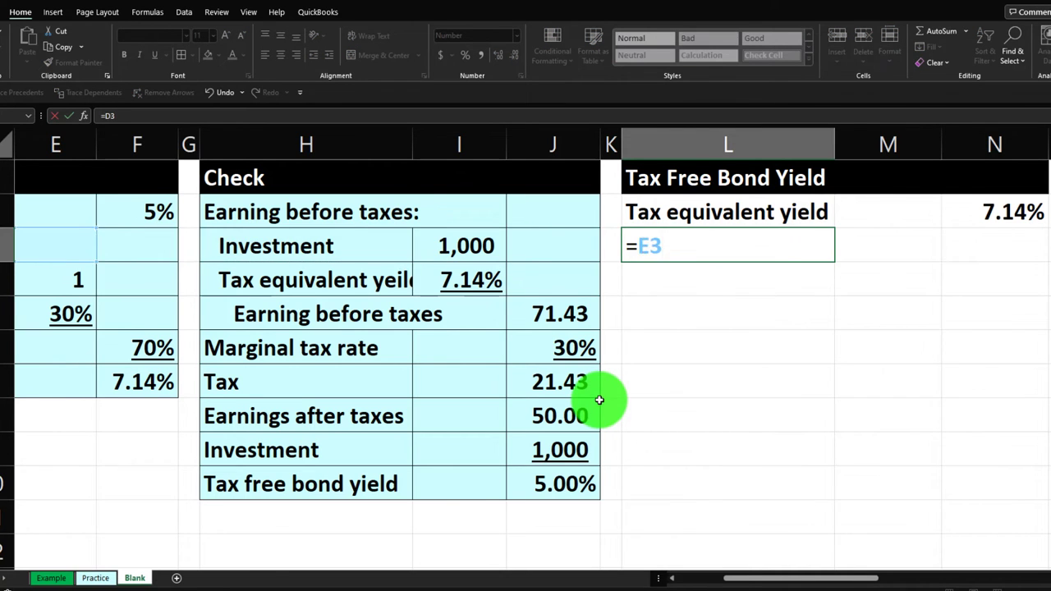
key(Left)
key(Return)
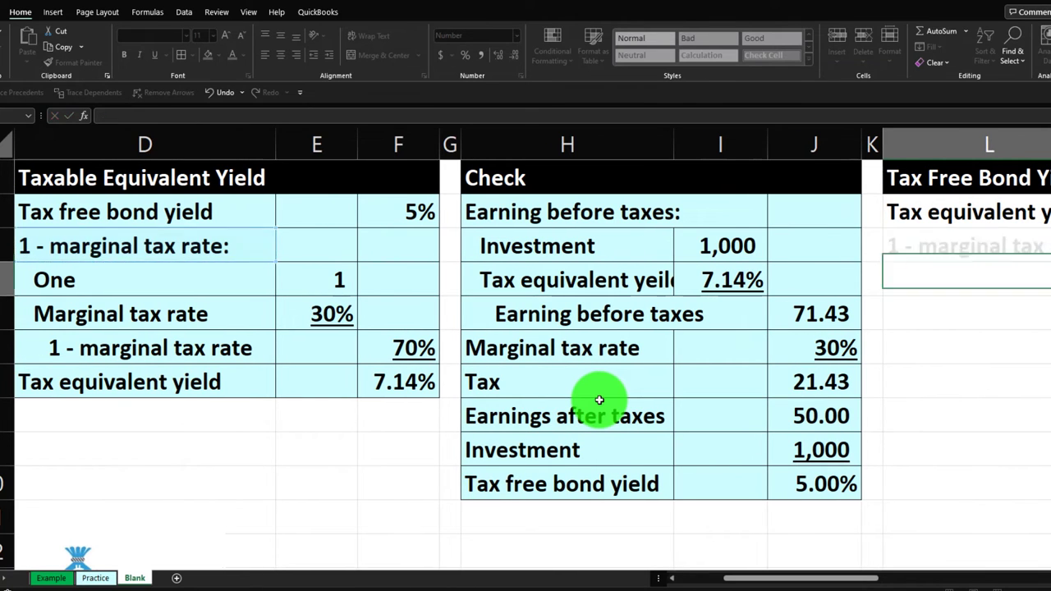
Fill the label in L4 by linking it to the "One" label with =D4.
text(=)
key(Left)
key(Left)
key(Left)
key(Left)
key(Left)
key(Left)
key(Left)
key(Left)
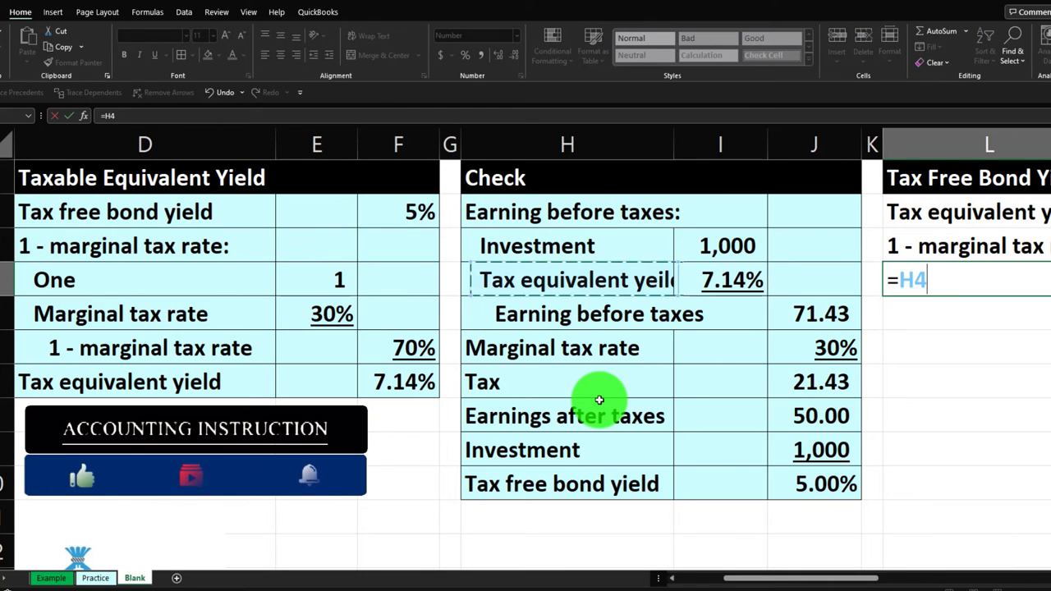
key(Return)
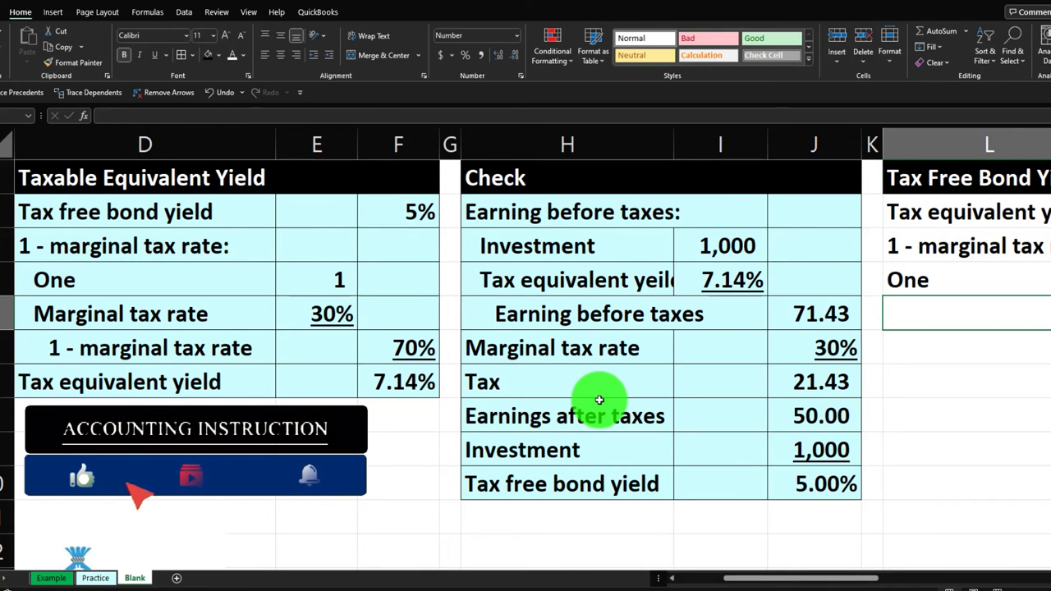
Copy the label link in L4 down through L6 to bring in the two marginal tax rate labels.
scroll(600, 399, right, 1)
click(812, 279)
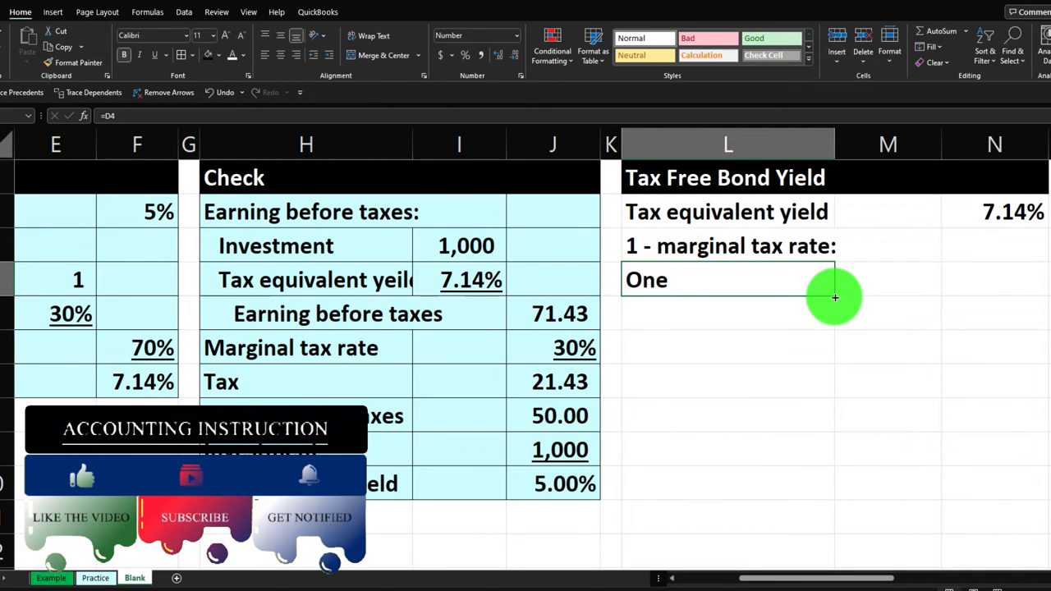
drag(835, 346, 826, 347)
click(764, 348)
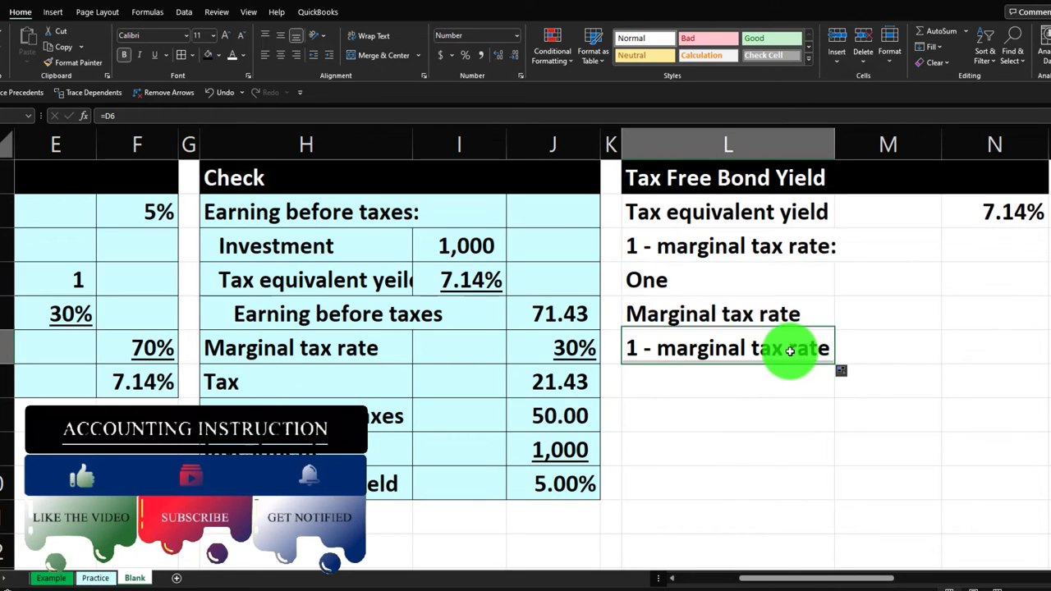
Enter 1 in M4 beside the "One" label of the Tax Free Bond Yield table.
click(919, 281)
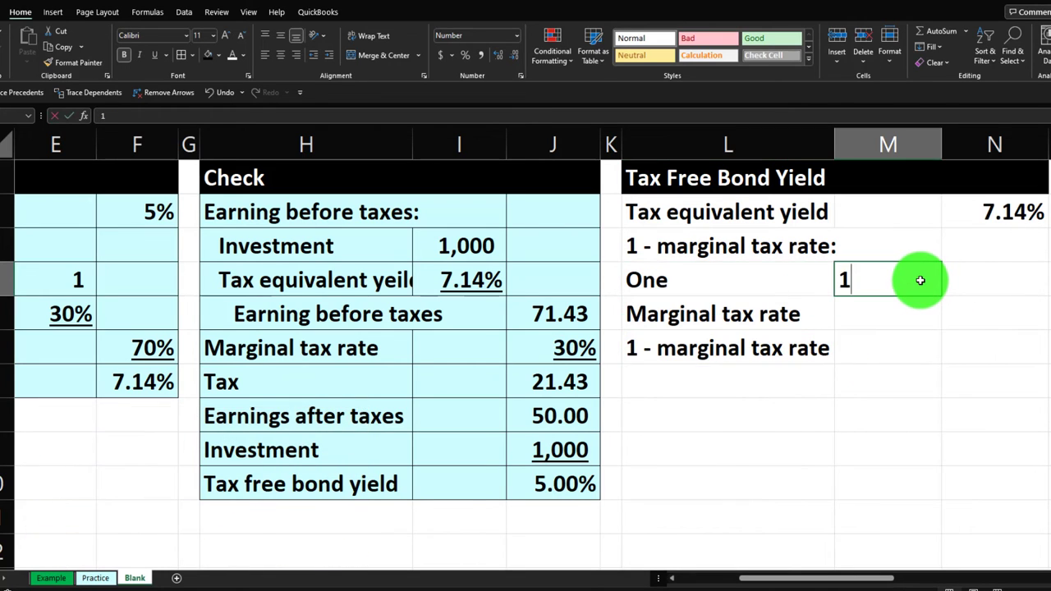
key(Return)
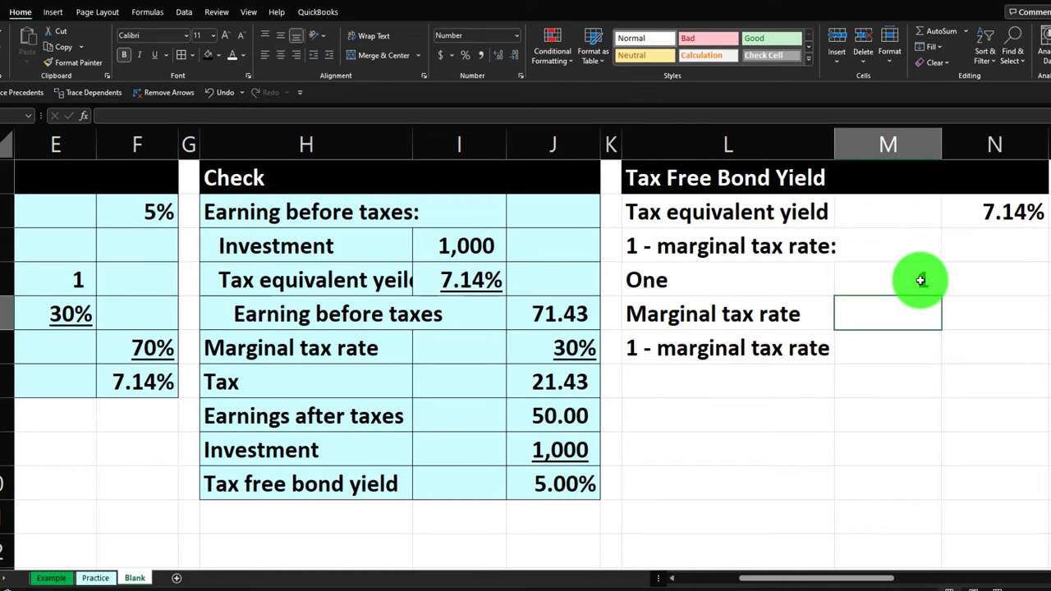
Link M5 to the marginal tax rate with =B1 and format it as an underlined percentage.
text(=)
key(Left)
key(Left)
key(Left)
key(Left)
key(Left)
key(Left)
key(Left)
key(Left)
key(Left)
key(Left)
key(Left)
key(Left)
key(Up)
key(Up)
key(Up)
key(Up)
key(Right)
key(Return)
key(Right)
key(Up)
key(Left)
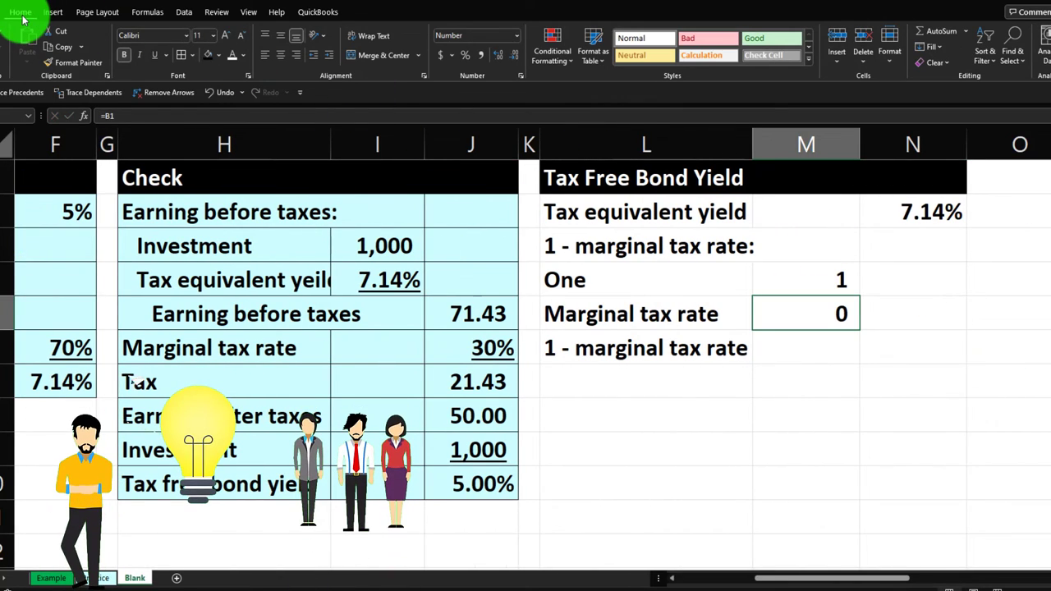
click(466, 56)
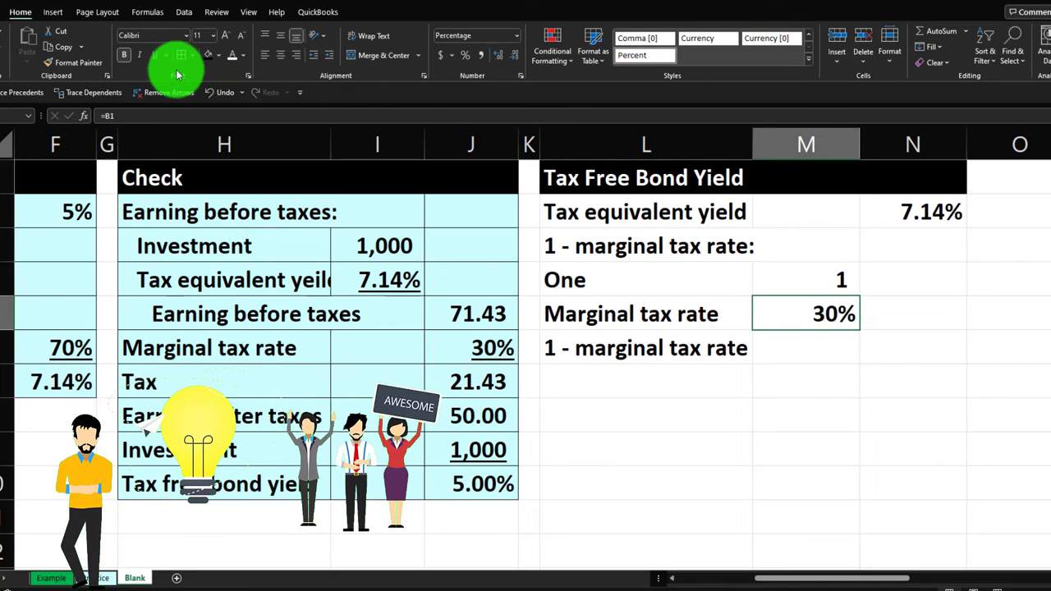
click(154, 55)
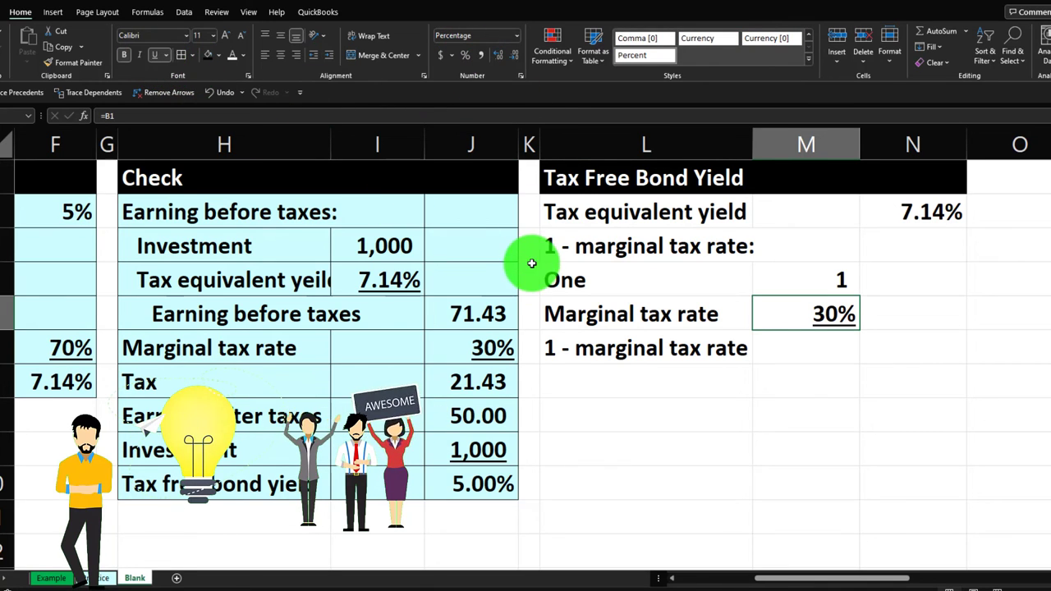
Calculate 1 minus the marginal tax rate in N6 with =M4-M5 and format it as an underlined percentage.
key(Down)
key(Right)
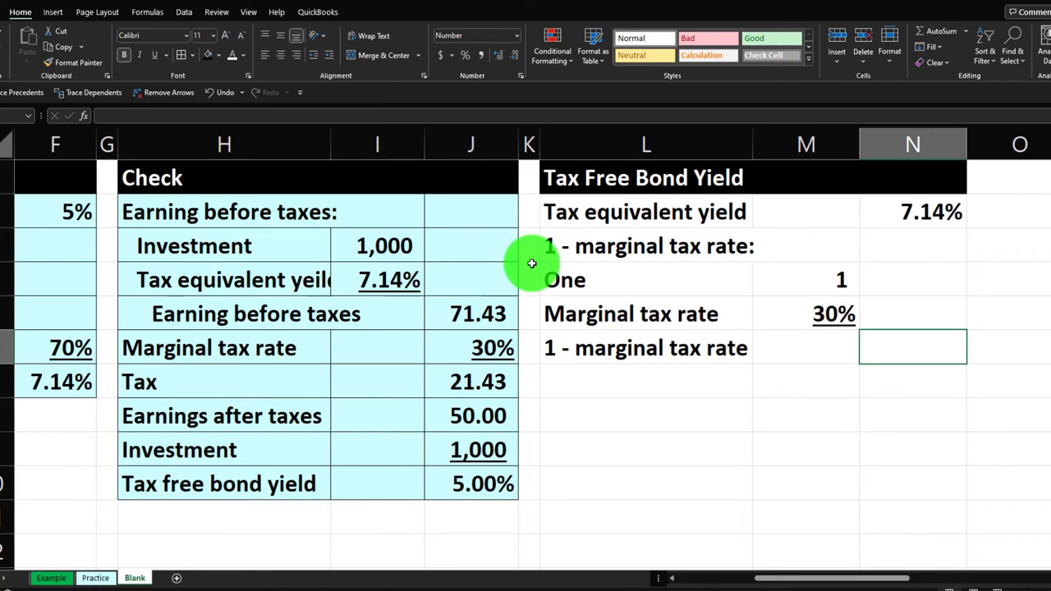
text(=)
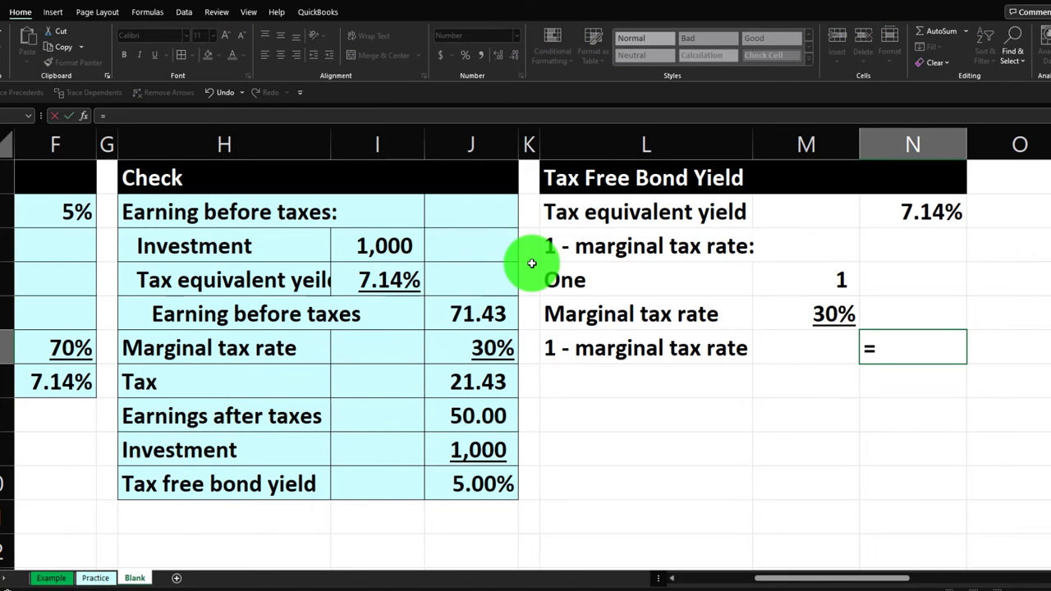
key(Up)
key(Up)
key(Left)
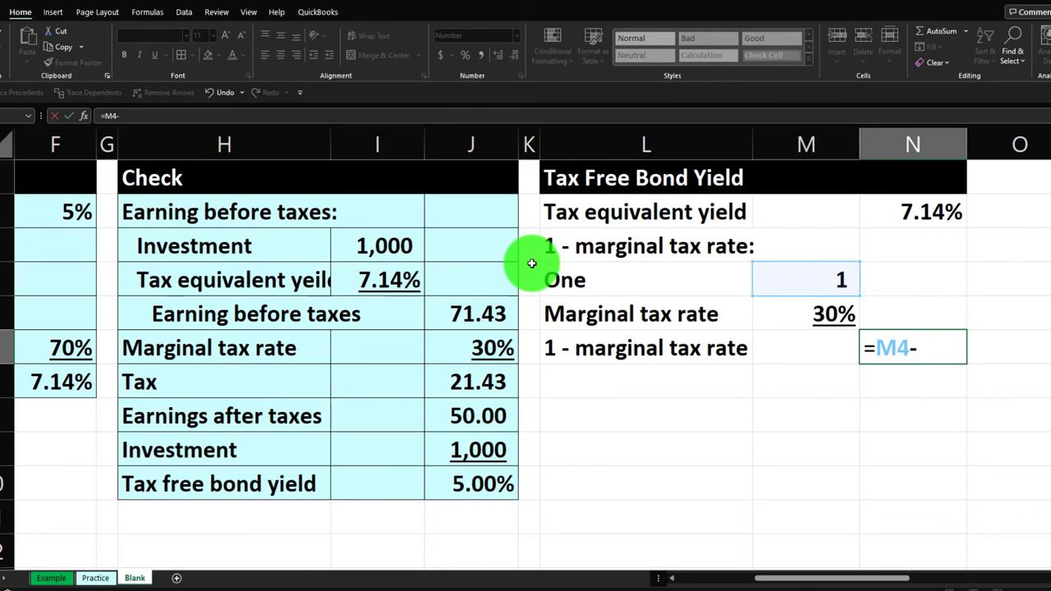
key(Return)
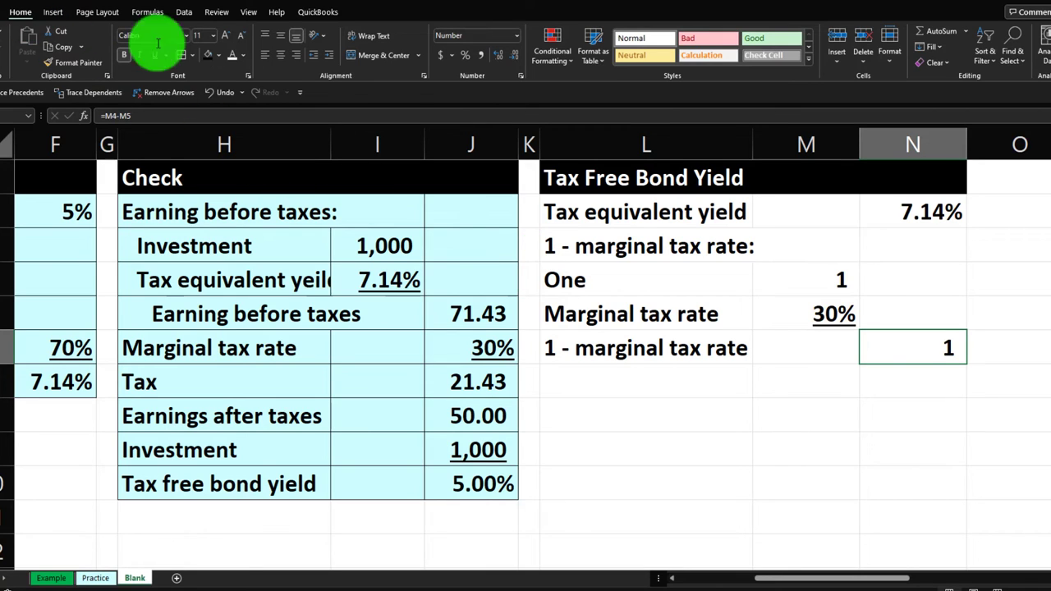
click(466, 59)
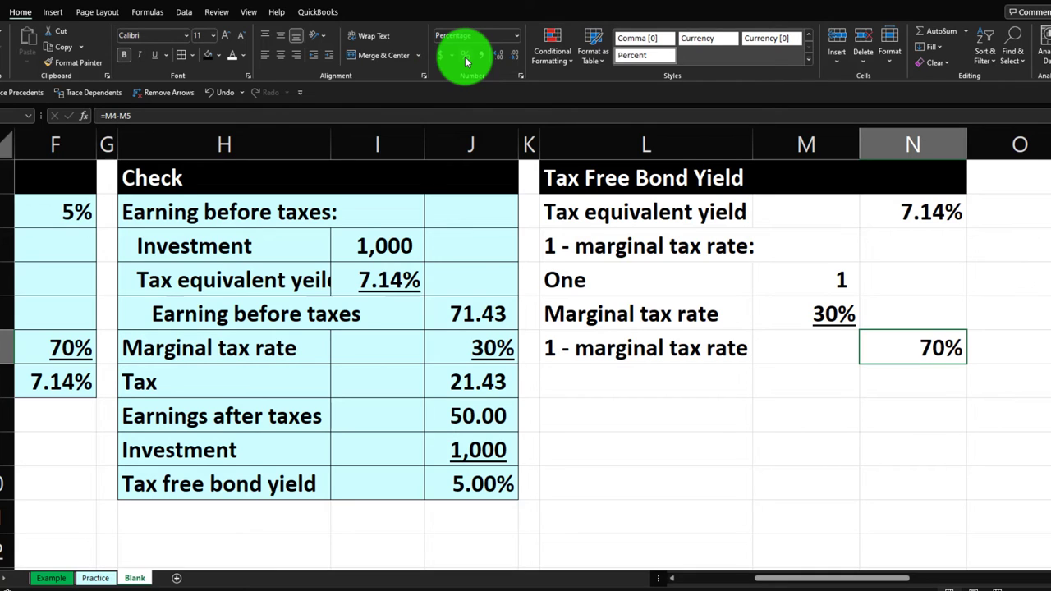
Enter the label "Tax free bond yield" in L7.
click(670, 381)
text(Tax)
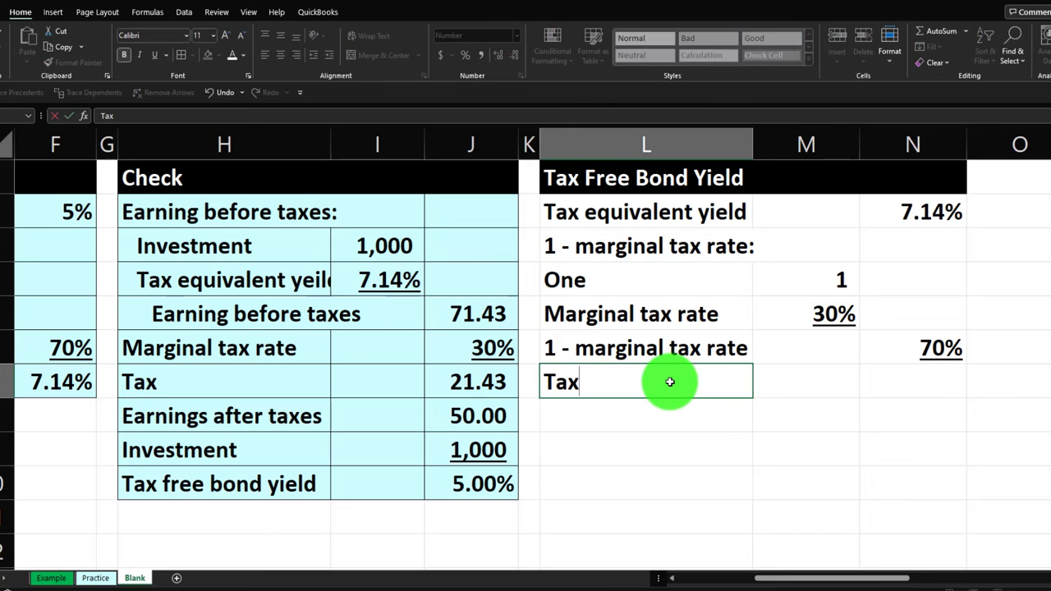
text( free)
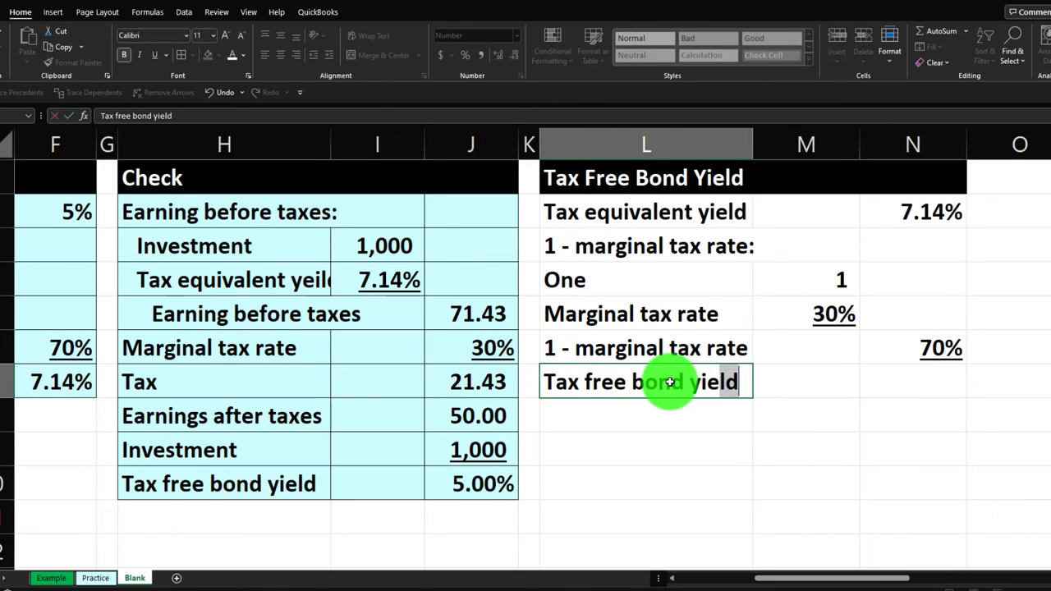
text( bond yield)
Calculate the tax free bond yield in N7 with =N2*N6 and format it as a percentage with two decimal places.
key(Right)
key(Right)
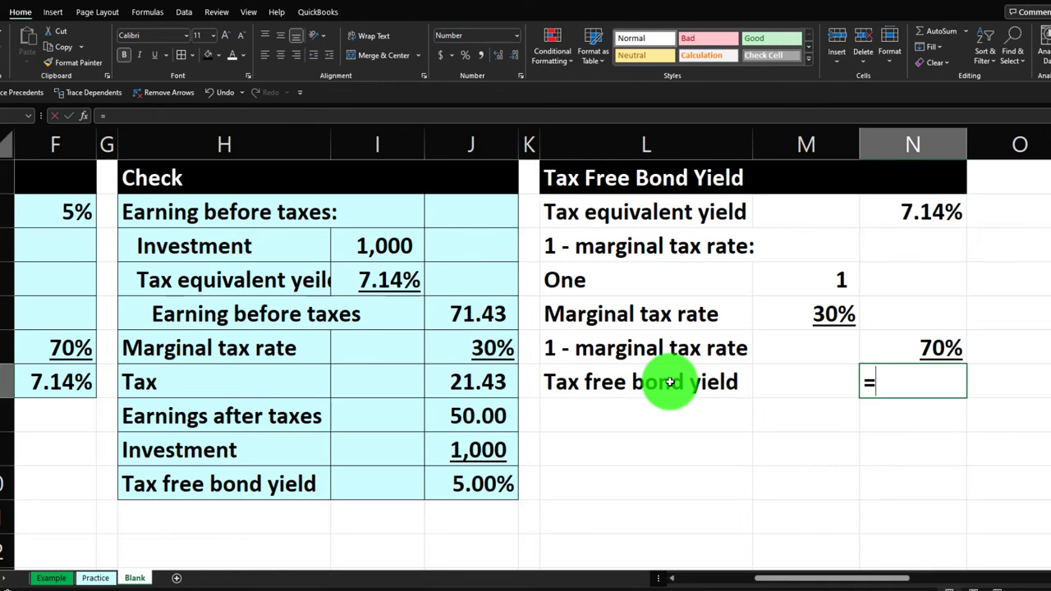
text(=)
key(Up)
key(Up)
key(Up)
key(Up)
key(Up)
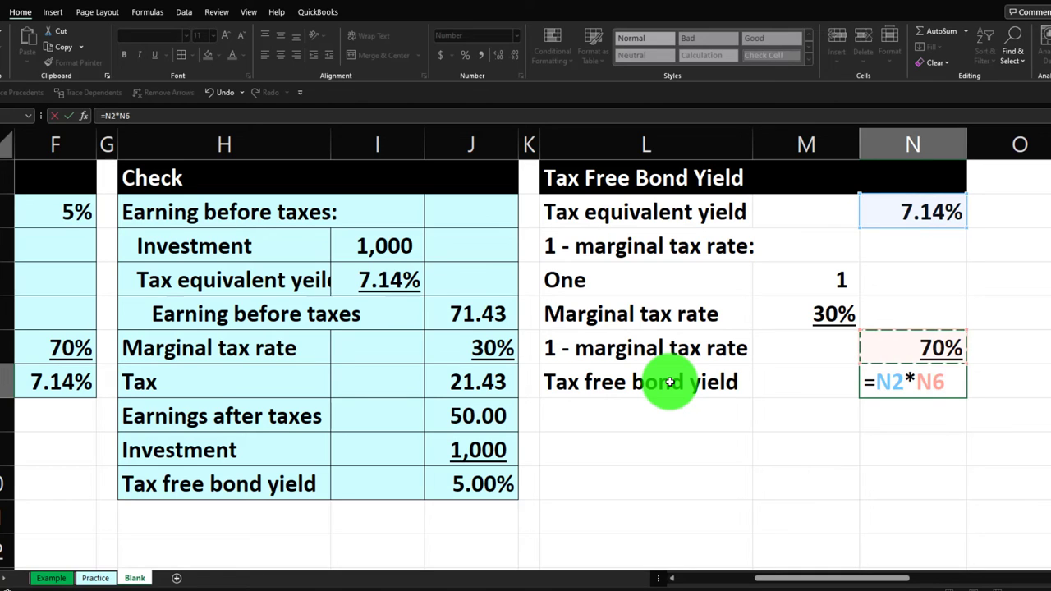
key(Return)
key(Right)
key(Right)
key(Up)
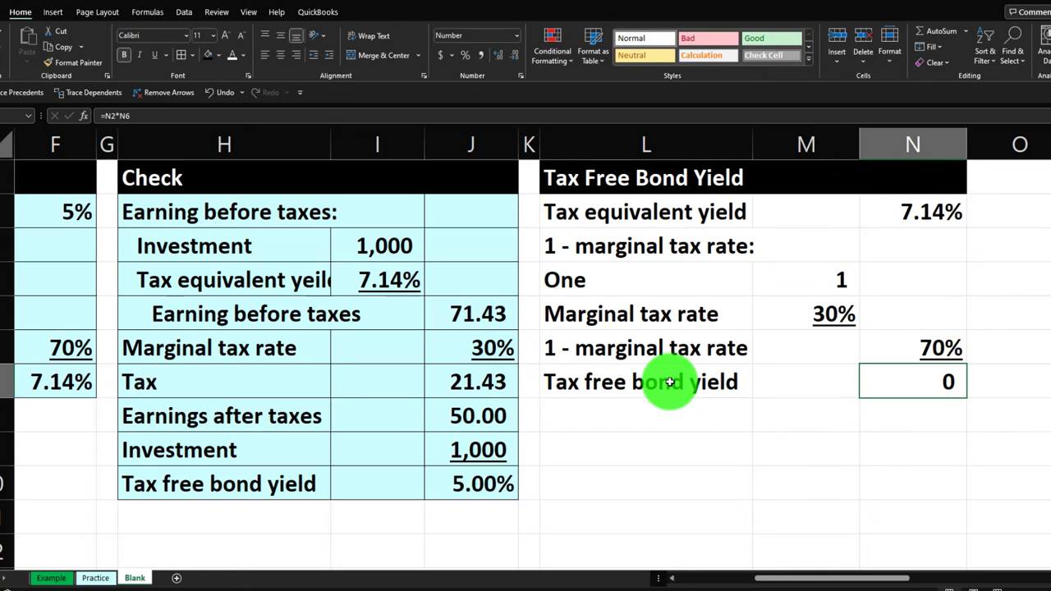
click(466, 55)
click(498, 55)
click(497, 55)
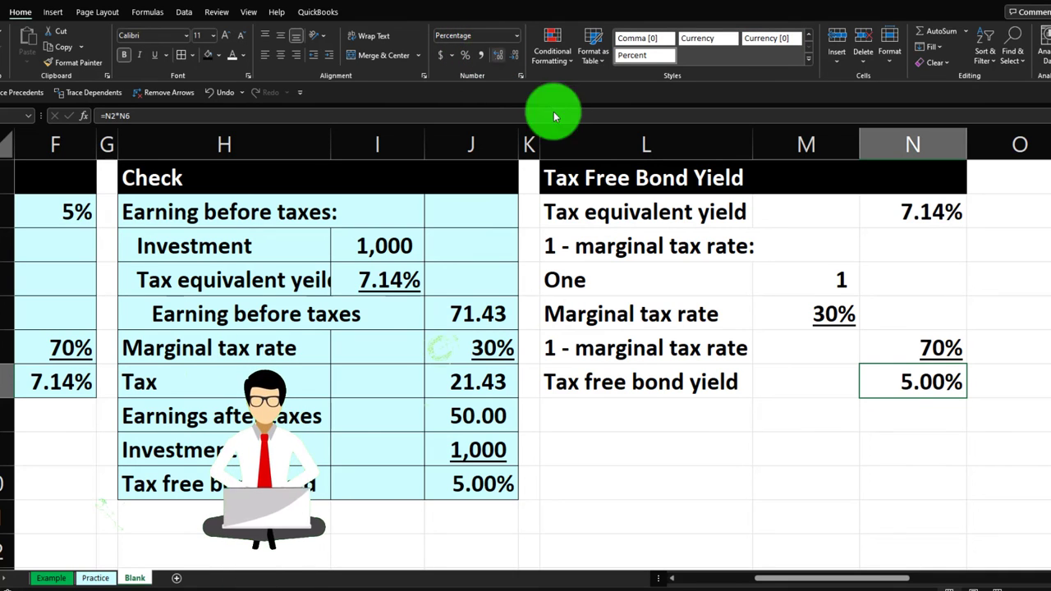
Review the Taxable Equivalent Yield and Check tables against the Tax Free Bond Yield table, including the investment amount in I3.
click(42, 387)
click(904, 384)
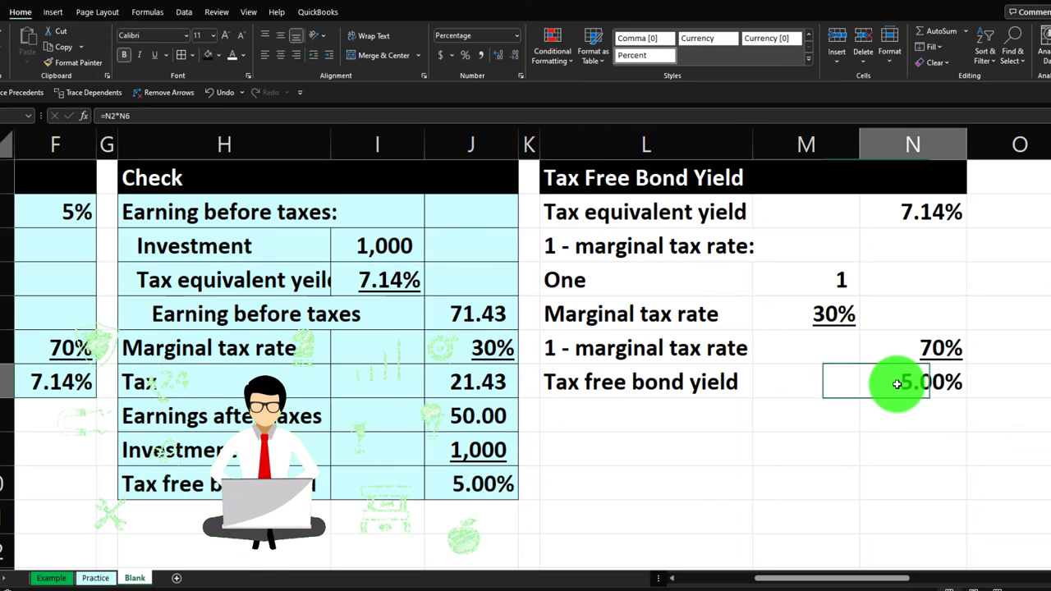
drag(853, 585, 774, 580)
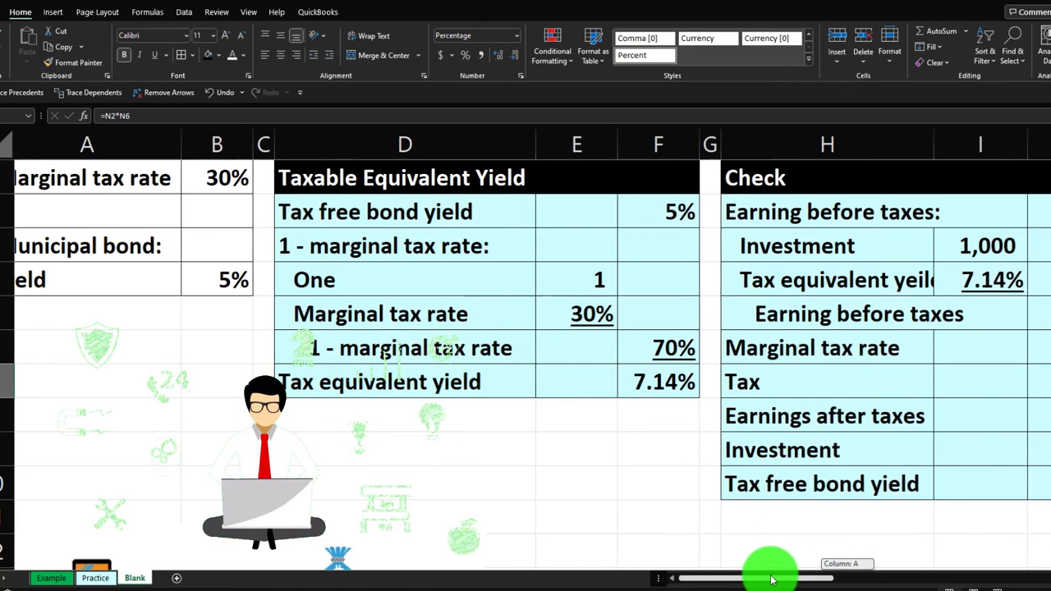
scroll(546, 471, down, 2)
click(374, 462)
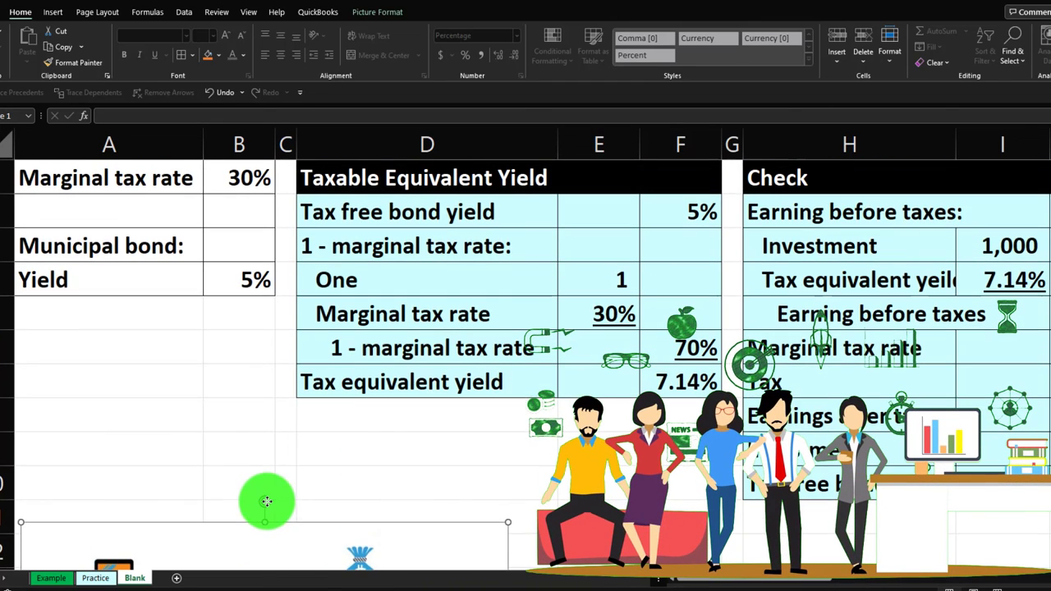
click(428, 372)
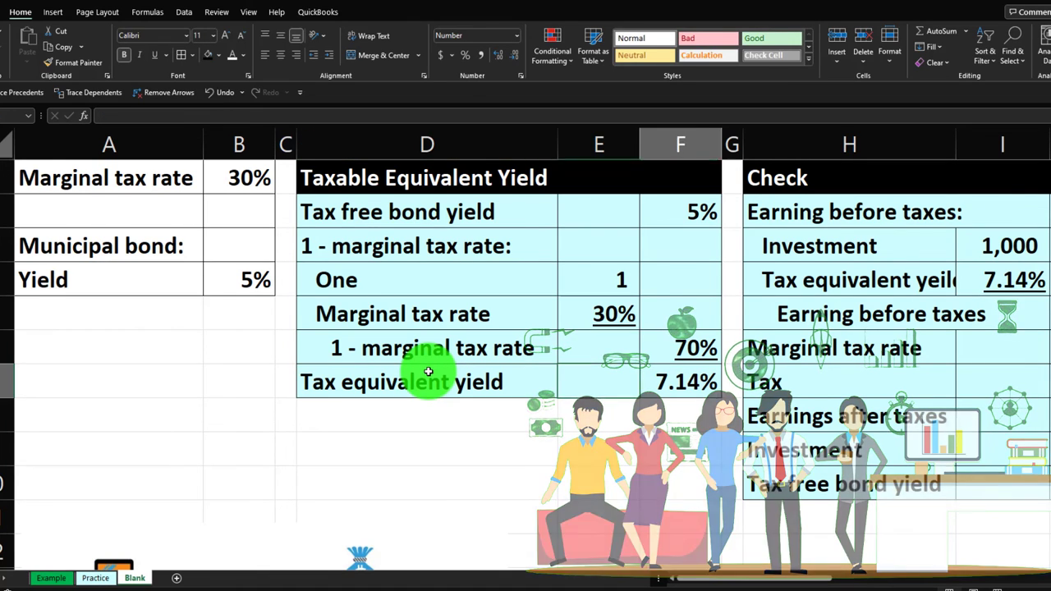
key(Right)
key(Right)
key(Right)
key(Right)
key(Right)
key(Right)
key(Right)
key(Left)
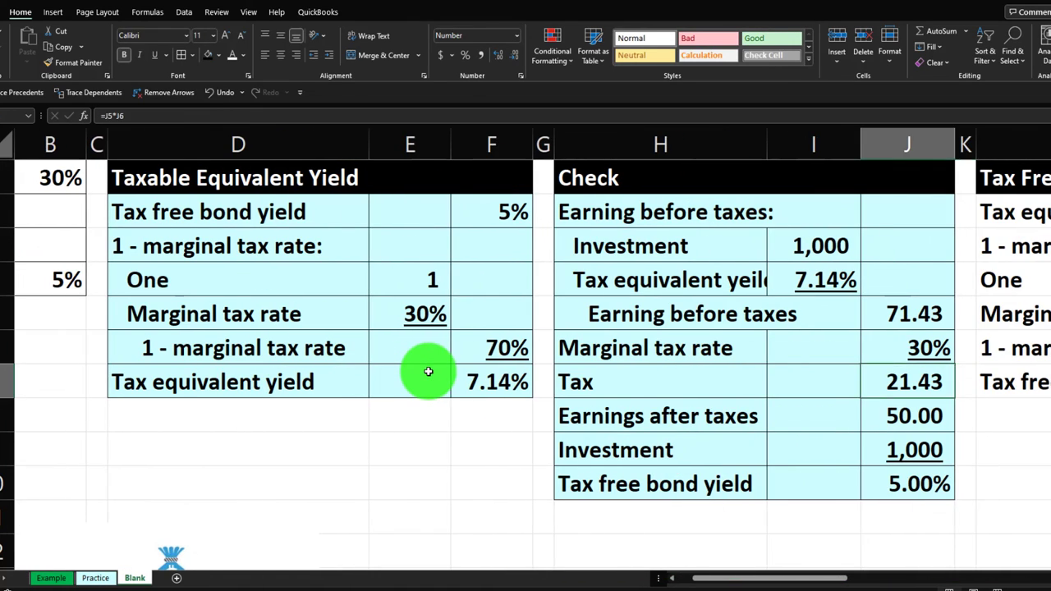
key(Up)
key(Up)
key(Left)
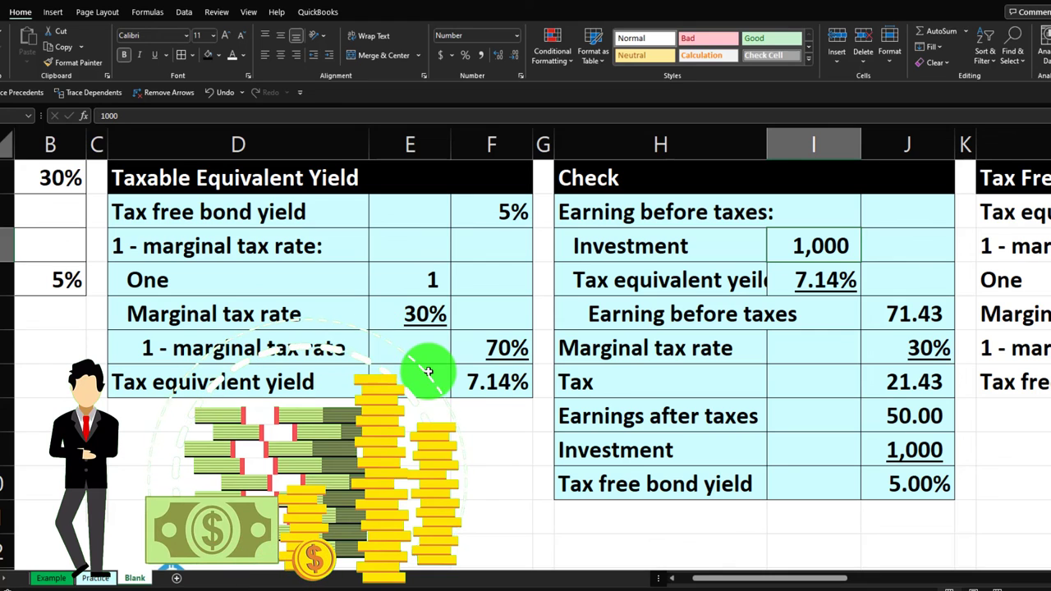
key(Right)
key(Right)
key(Right)
key(Right)
key(Right)
key(Right)
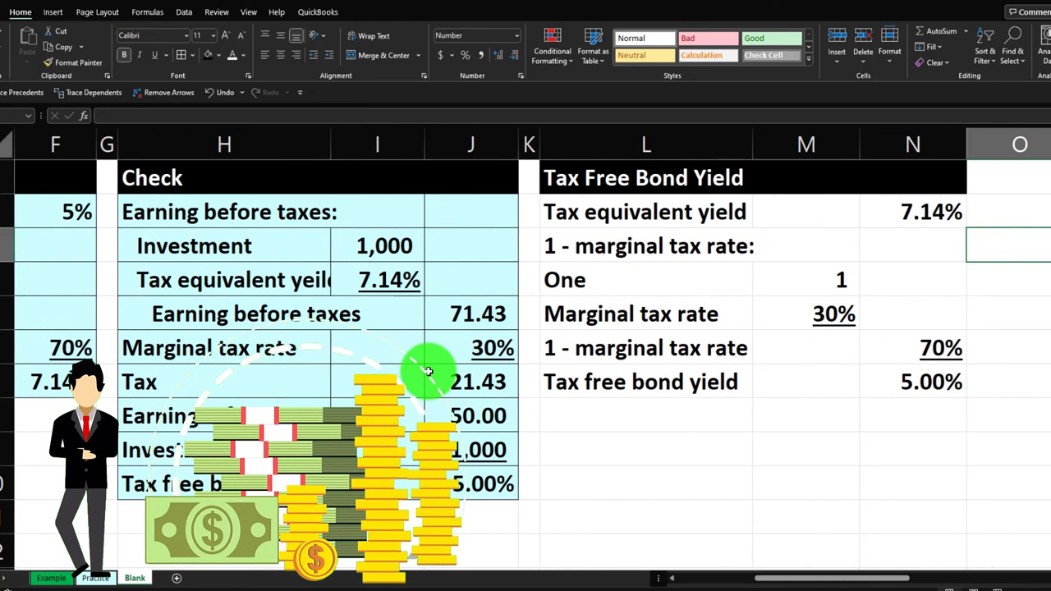
Apply the recently used light blue fill and all cell borders to the range L2:N7.
drag(735, 215, 879, 376)
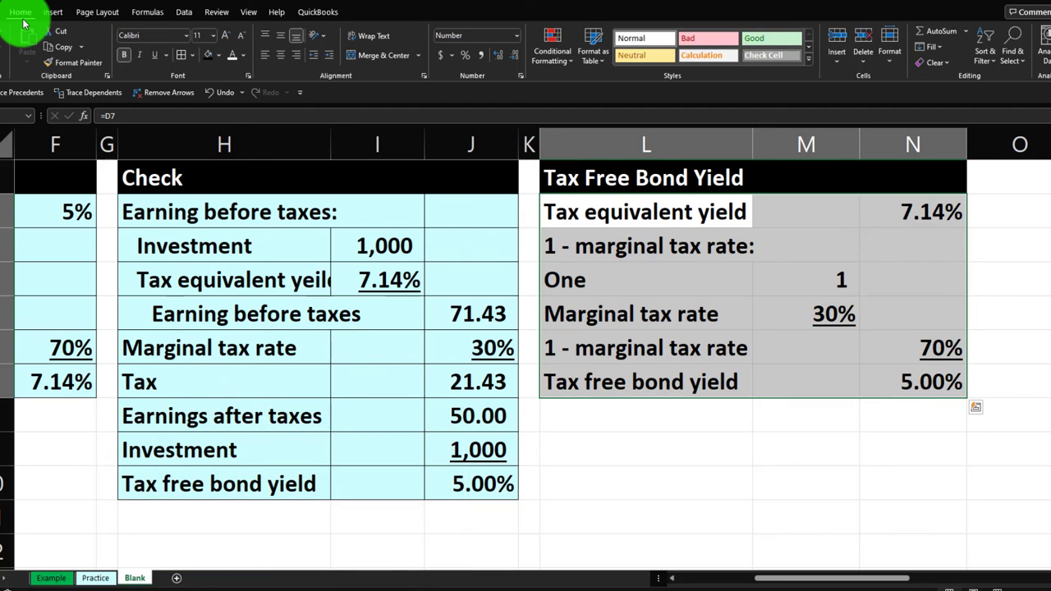
click(218, 59)
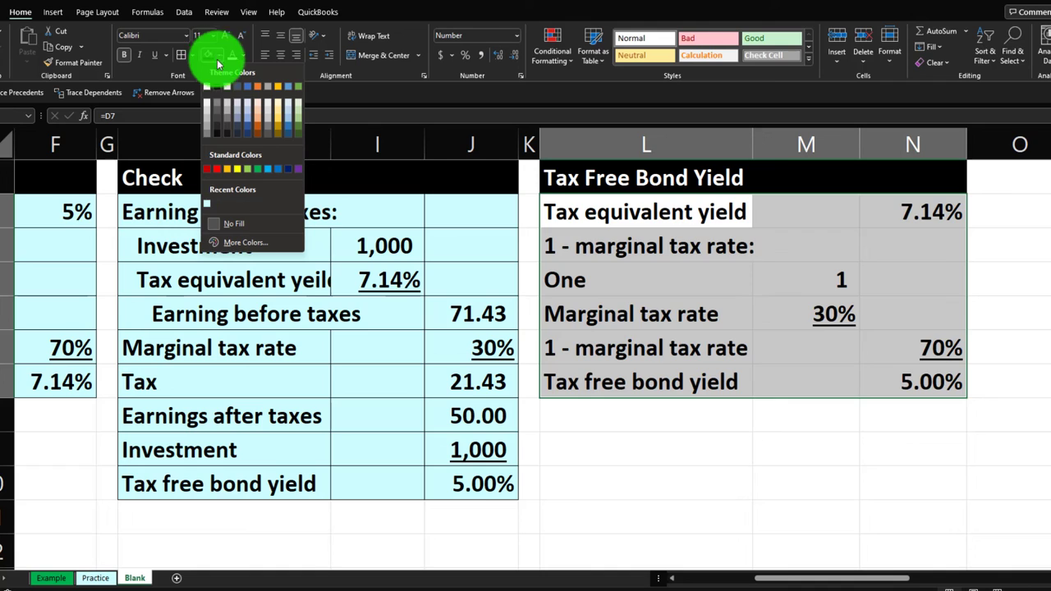
click(208, 204)
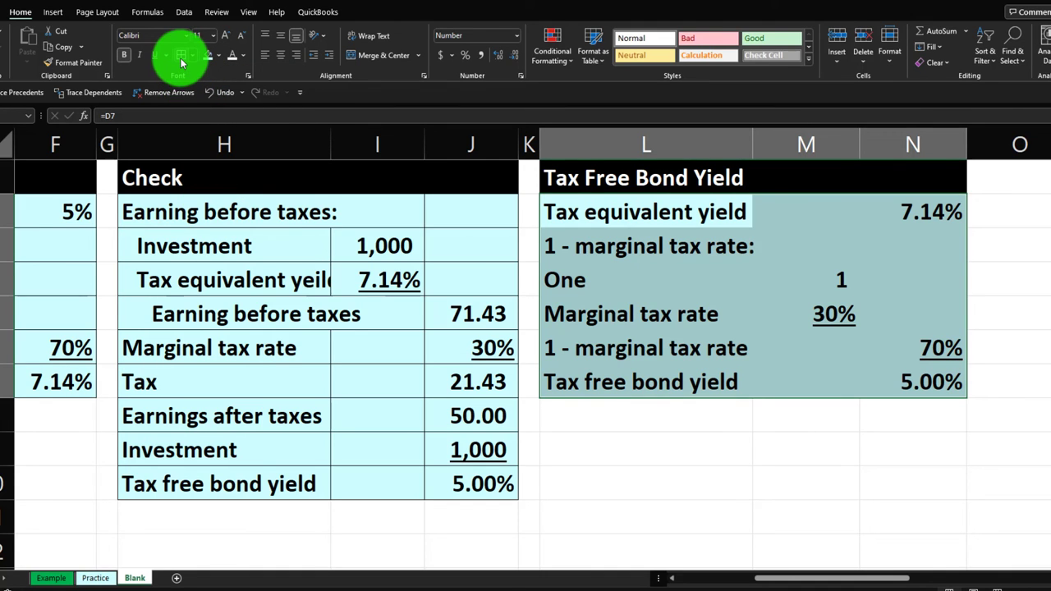
Narrow columns M and N together to a width of about 5.86.
click(813, 146)
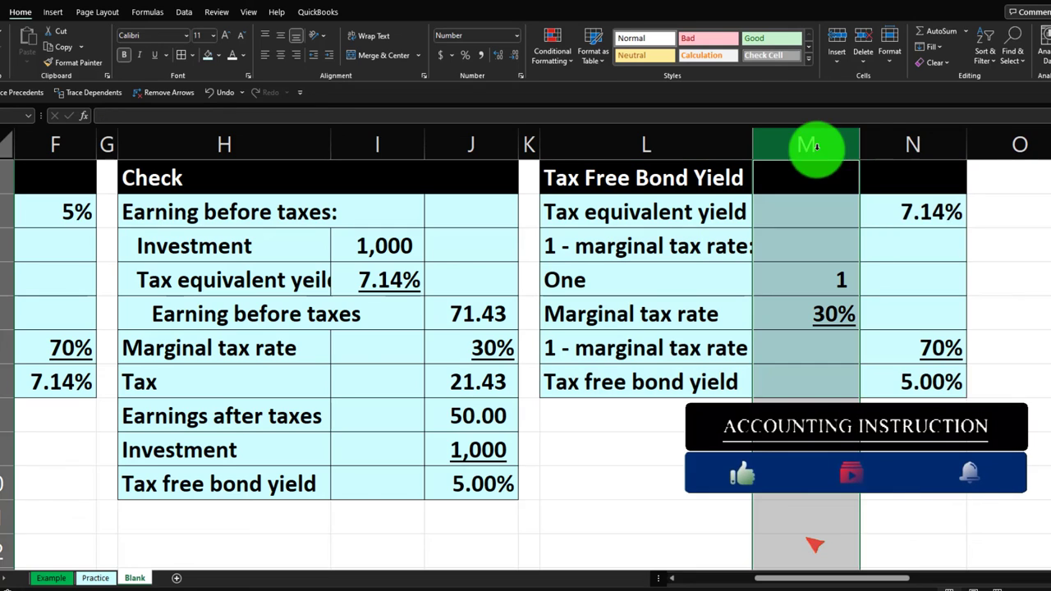
drag(816, 146, 887, 146)
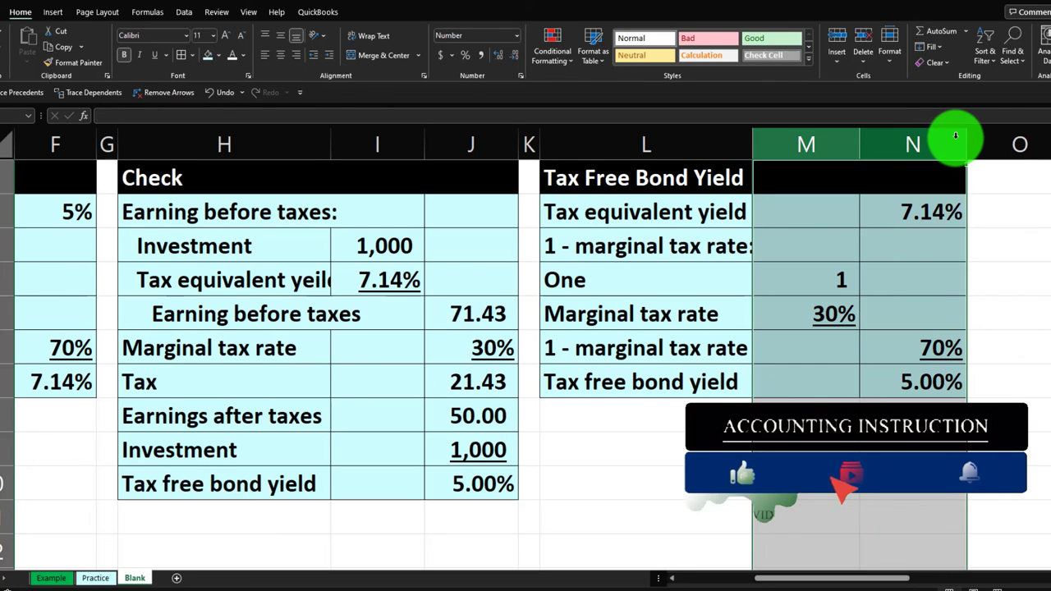
drag(967, 136, 906, 145)
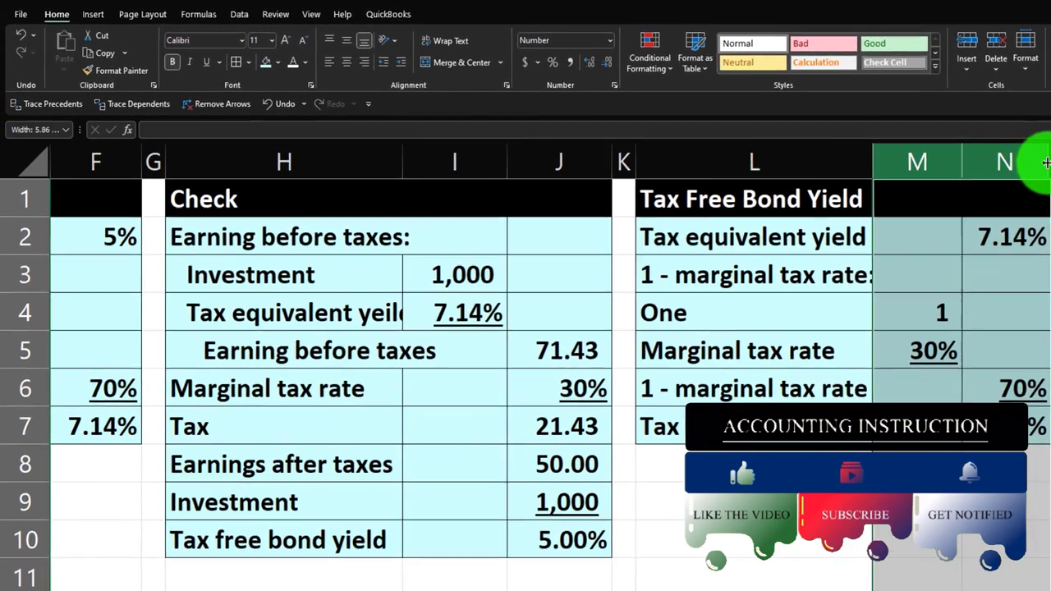
drag(1046, 163, 1039, 163)
click(657, 463)
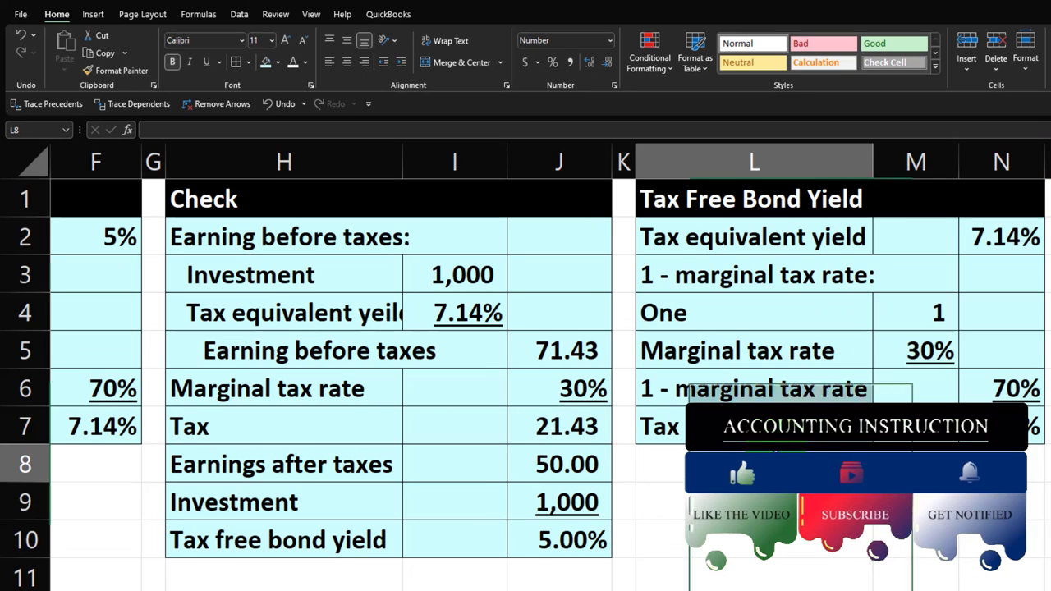
Spell-check the whole sheet, correcting "yeild" to "yield" in the Check table's tax equivalent label.
click(277, 13)
click(20, 47)
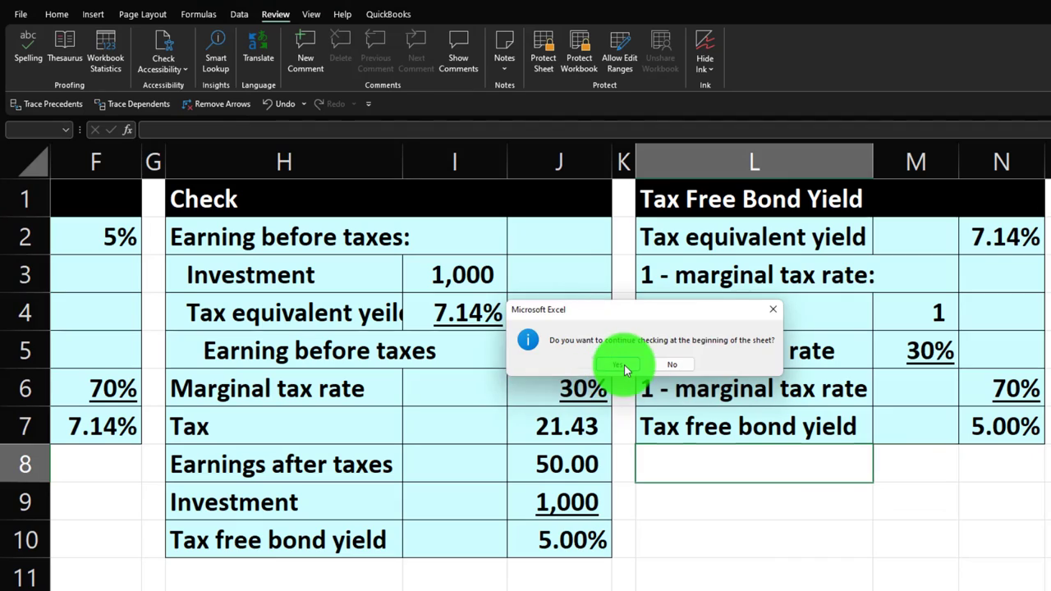
click(621, 367)
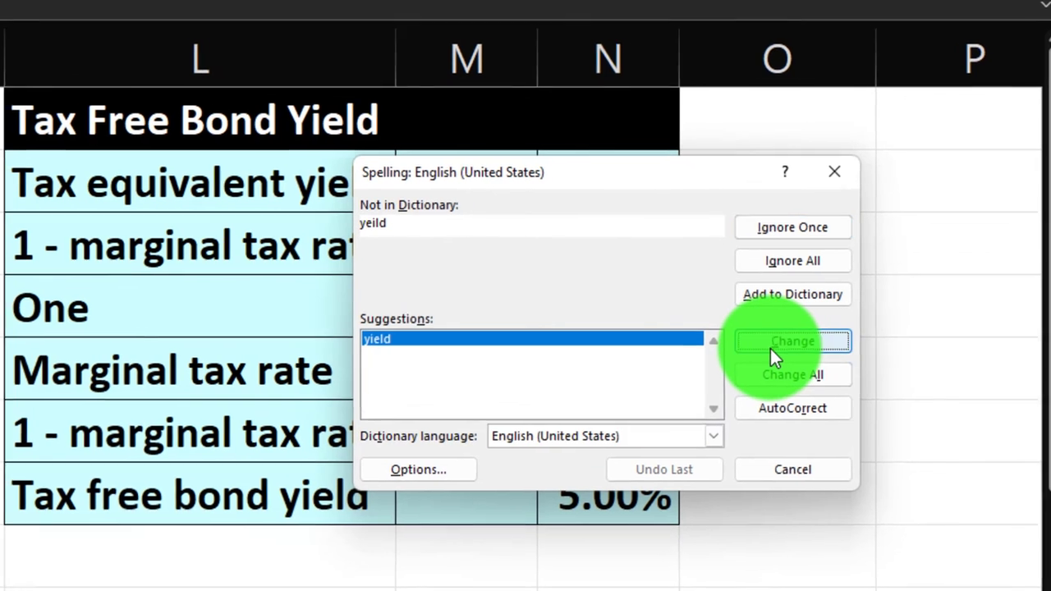
click(770, 348)
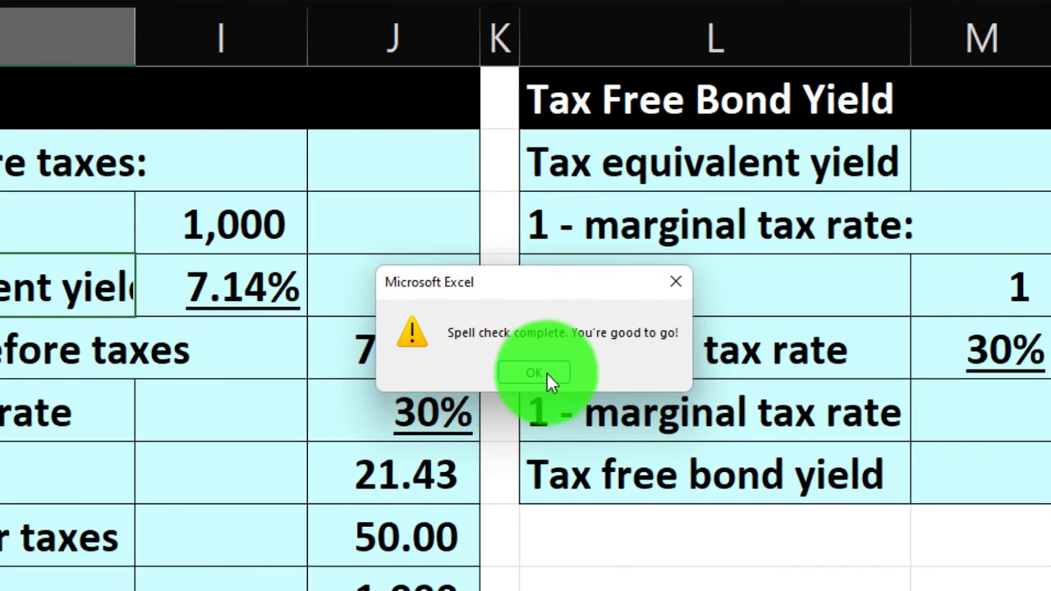
click(551, 378)
click(762, 550)
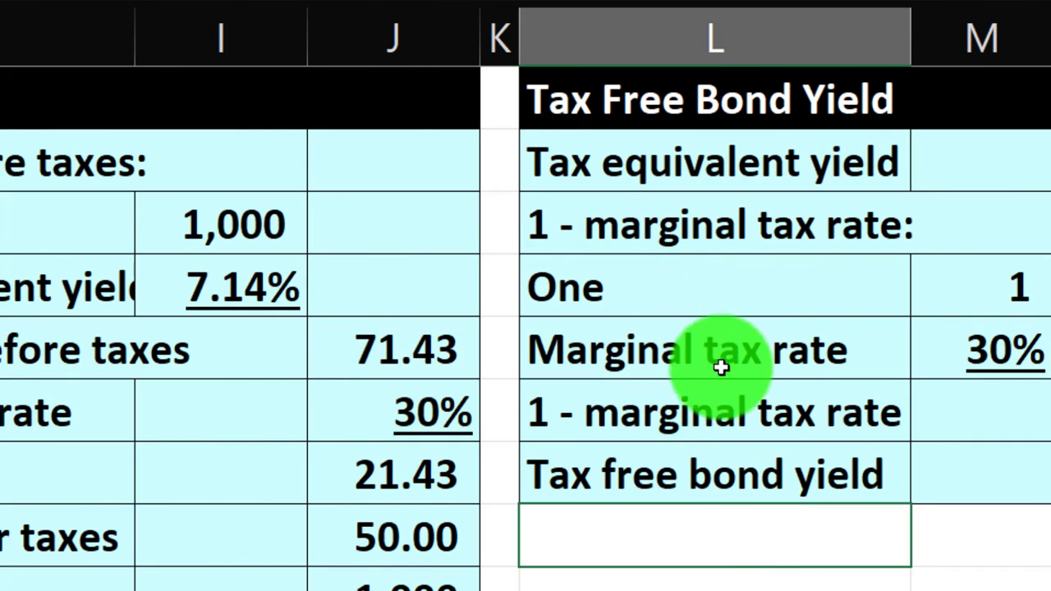
Indent the labels in L4:L6 by one level and the "1 - marginal tax rate" label in L6 by one more.
drag(695, 294, 675, 396)
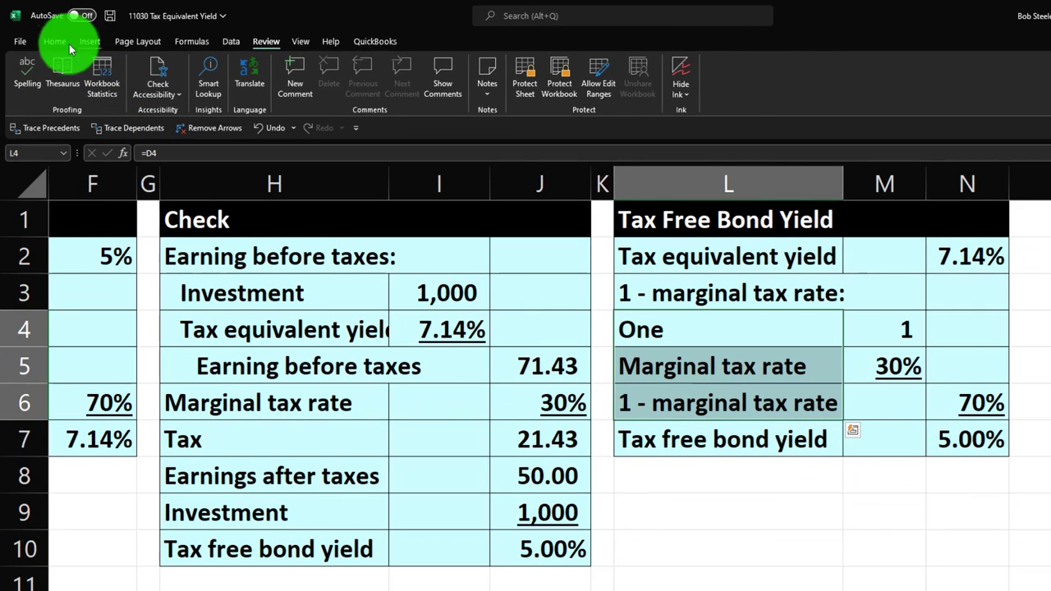
click(56, 42)
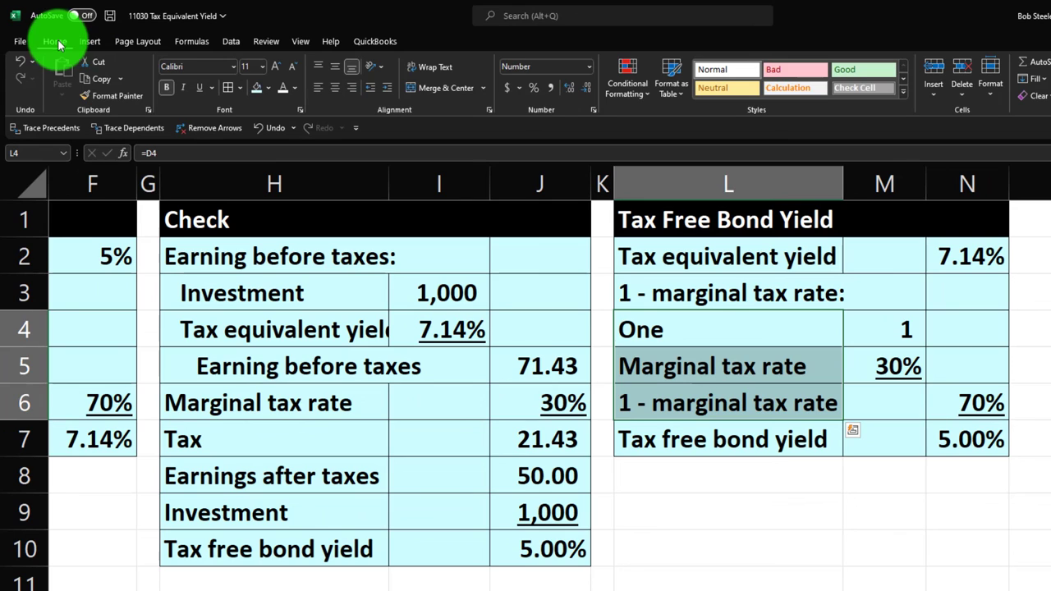
click(390, 93)
click(739, 399)
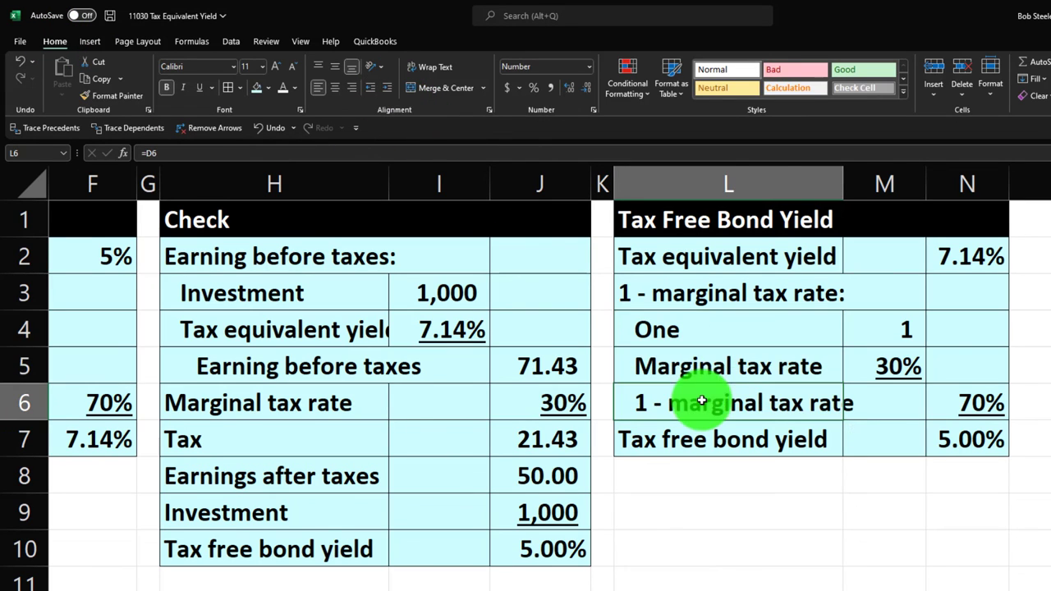
click(384, 90)
click(699, 469)
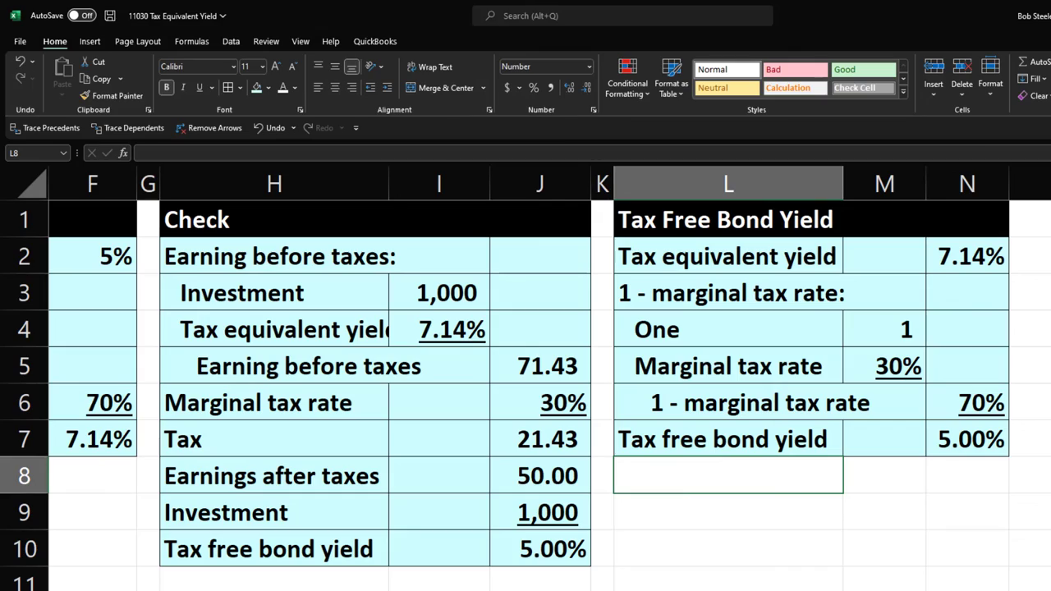
scroll(563, 526, left, 6)
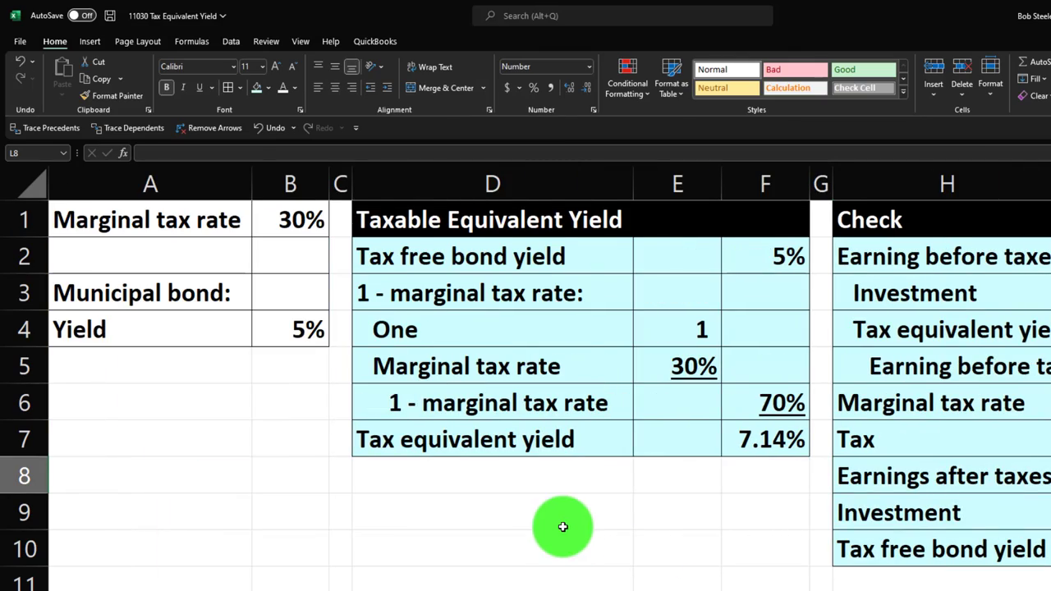